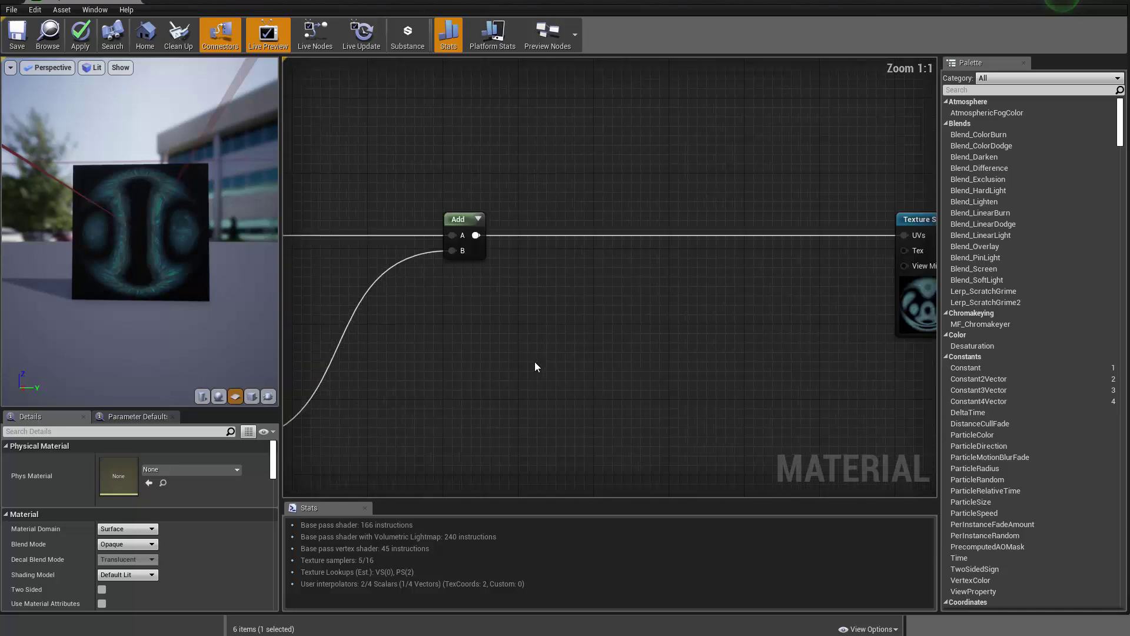
{"action": "right_click_drag", "start_coordinate": [560, 377], "coordinate": [601, 419]}
{"action": "right_click_drag", "start_coordinate": [576, 349], "coordinate": [467, 307]}
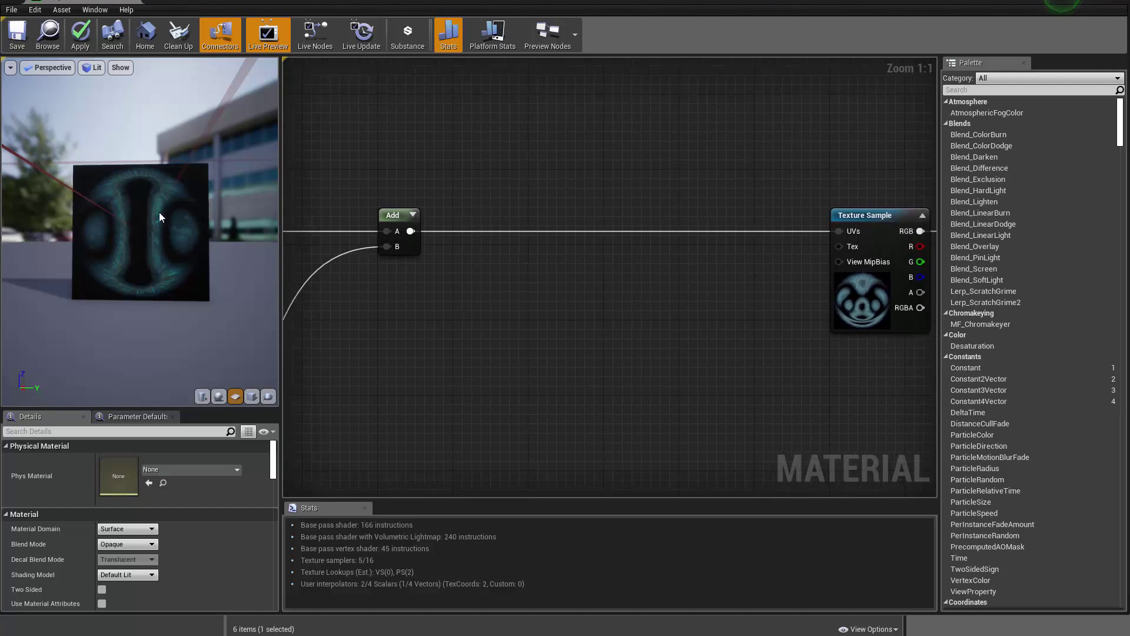
{"action": "left_click_drag", "start_coordinate": [177, 257], "coordinate": [200, 259]}
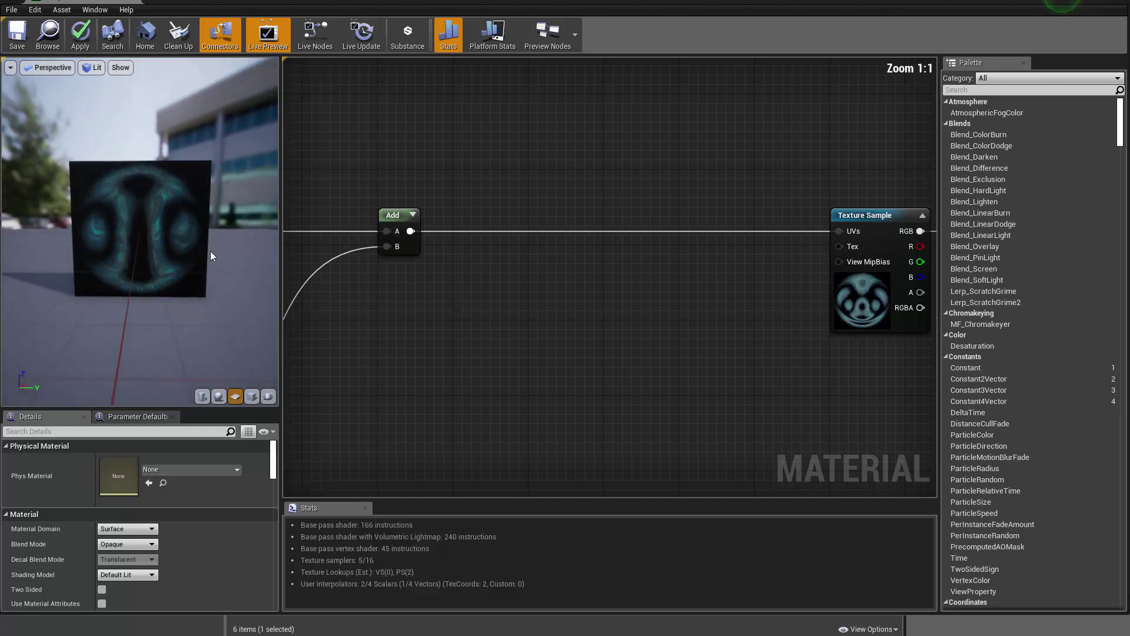
{"action": "right_click", "coordinate": [468, 285]}
{"action": "left_click", "coordinate": [420, 269]}
{"action": "key", "text": "m"}
{"action": "left_click", "coordinate": [458, 265]}
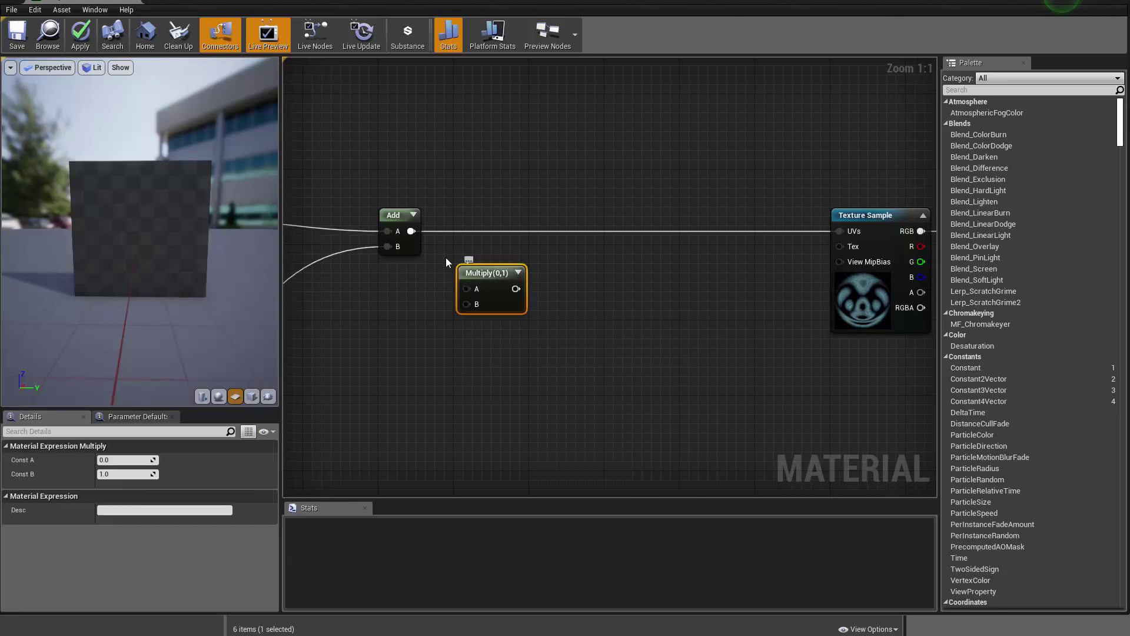
{"action": "left_click_drag", "start_coordinate": [411, 235], "coordinate": [528, 277]}
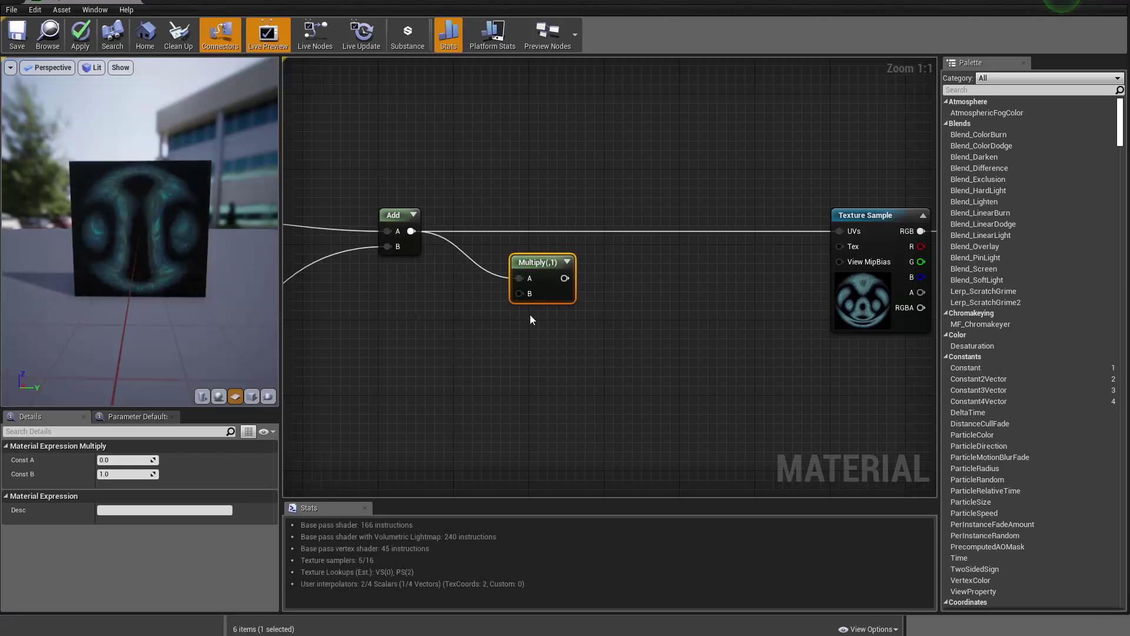
{"action": "left_click_drag", "start_coordinate": [567, 282], "coordinate": [556, 283]}
{"action": "right_click_drag", "start_coordinate": [484, 354], "coordinate": [742, 343]}
{"action": "key", "text": "Delete"}
- Add a Multiply node after MakeFloat2 and connect the MakeFloat2 result to its A input
{"action": "right_click_drag", "start_coordinate": [476, 379], "coordinate": [576, 306]}
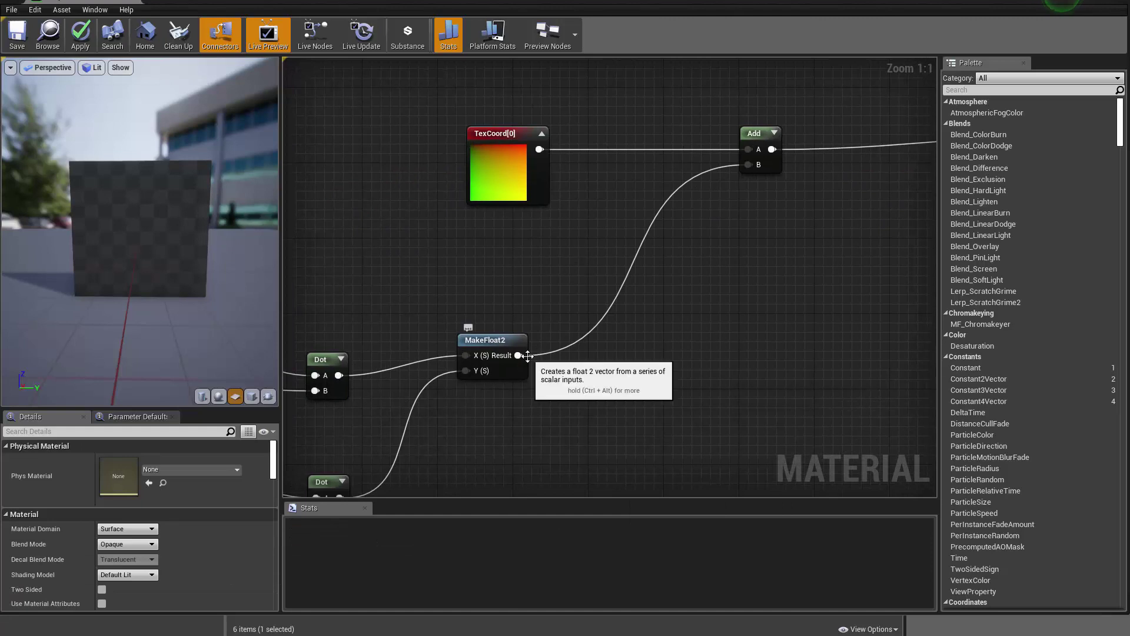
{"action": "right_click_drag", "start_coordinate": [559, 368], "coordinate": [517, 311]}
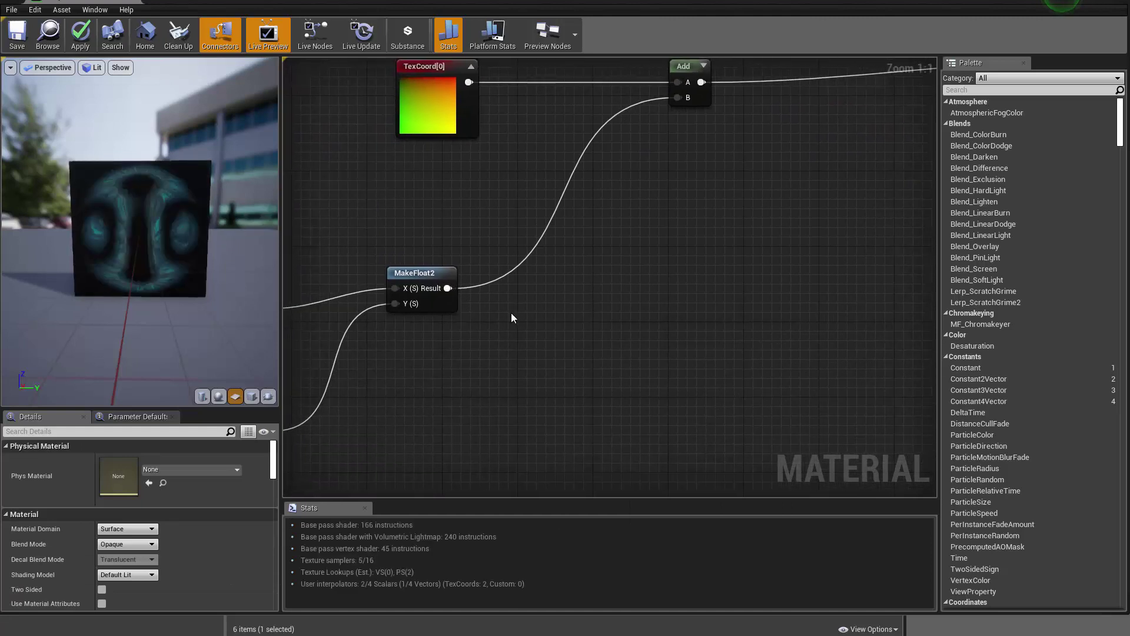
{"action": "left_click", "coordinate": [538, 303]}
{"action": "left_click_drag", "start_coordinate": [448, 288], "coordinate": [556, 324]}
{"action": "left_click", "coordinate": [471, 386]}
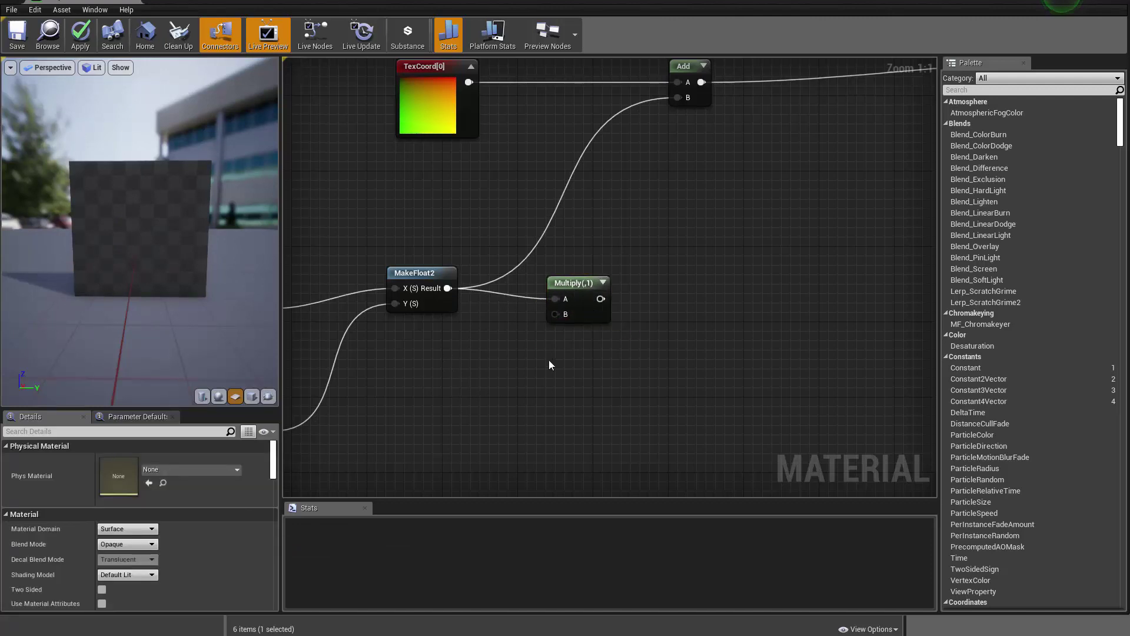
- Create a two-component constant with R -1 and G 1 and connect it to the Multiply node's B input
{"action": "right_click_drag", "start_coordinate": [480, 360], "coordinate": [492, 326]}
{"action": "scroll", "coordinate": [503, 316], "scroll_direction": "up", "scroll_amount": 1}
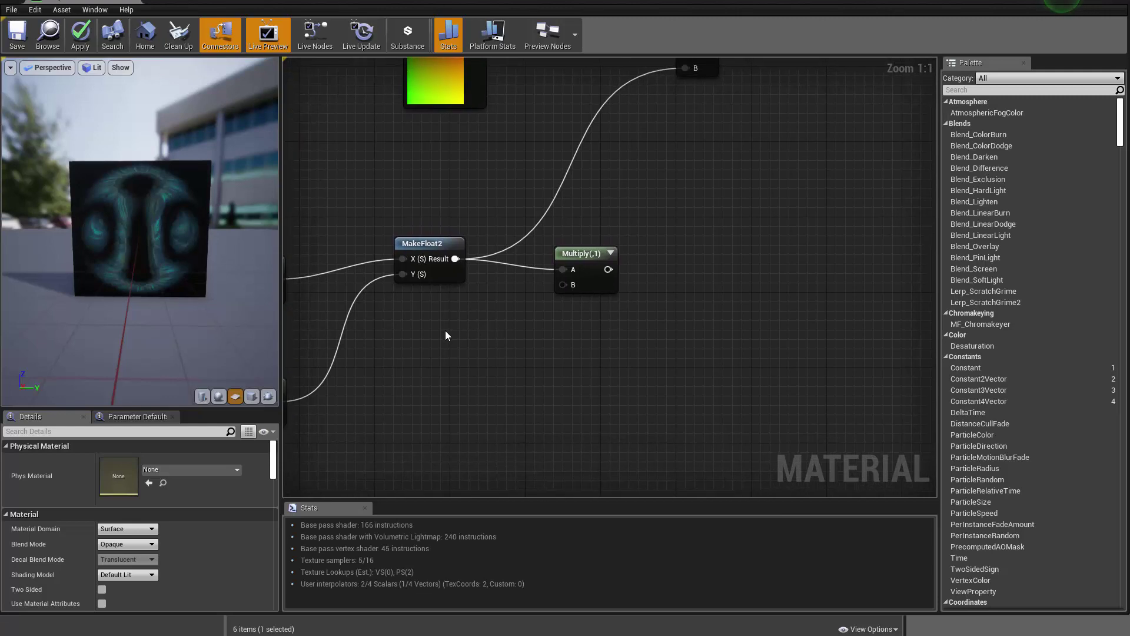
{"action": "left_click", "coordinate": [450, 330]}
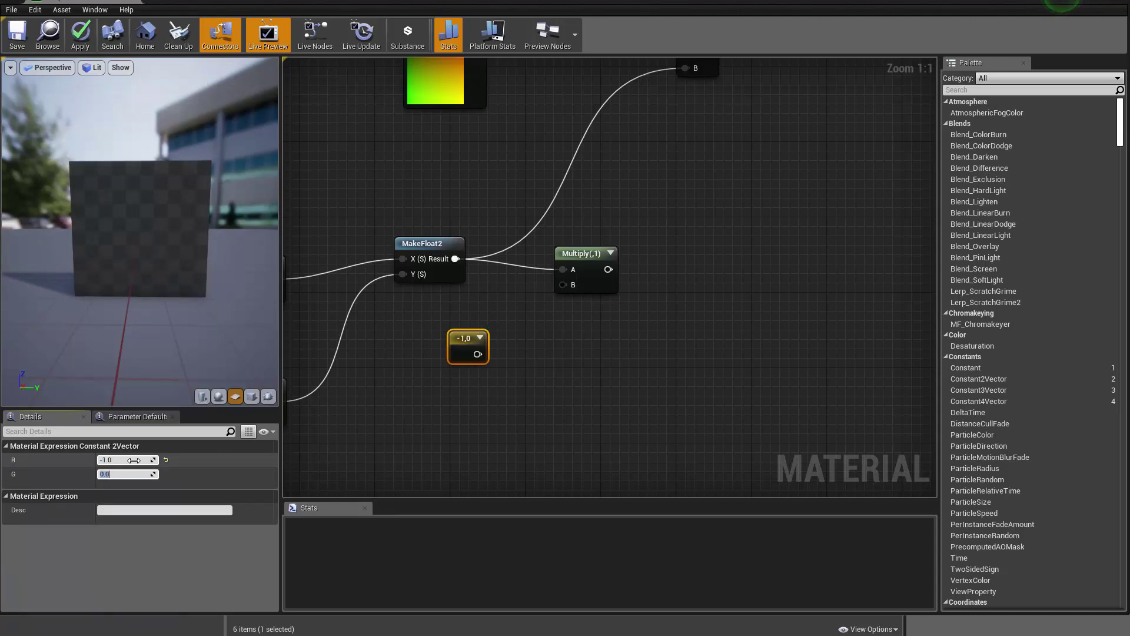
{"action": "left_click", "coordinate": [395, 441]}
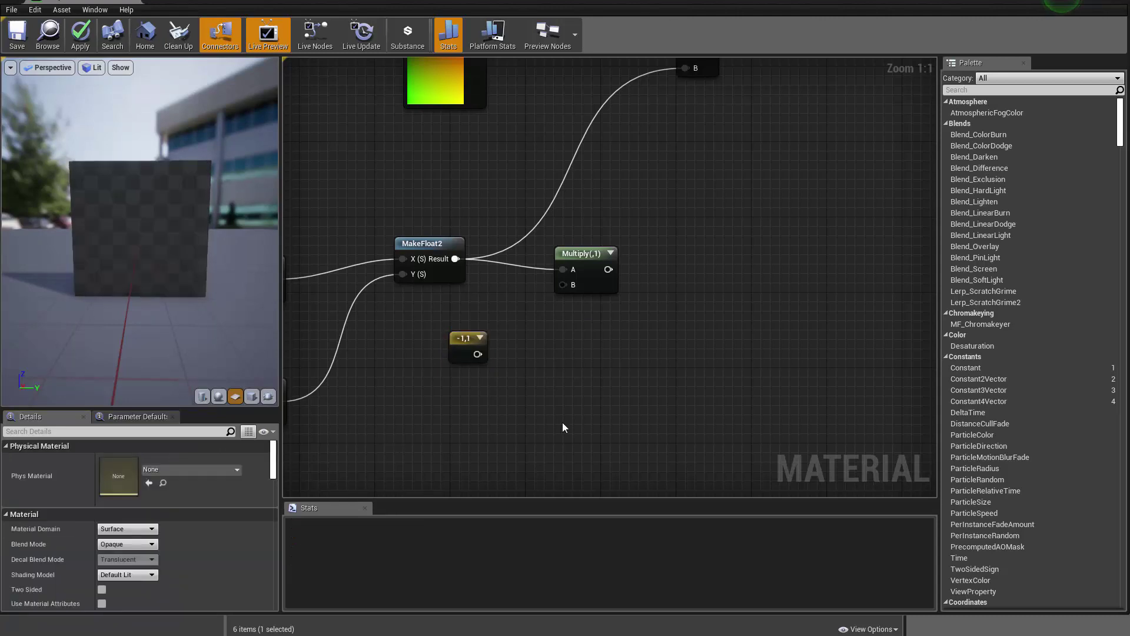
{"action": "left_click_drag", "start_coordinate": [477, 354], "coordinate": [573, 284]}
- Route the Multiply output into the Add node's B input and inspect the effect on the preview plane
{"action": "right_click_drag", "start_coordinate": [632, 266], "coordinate": [552, 366]}
{"action": "left_click_drag", "start_coordinate": [516, 369], "coordinate": [607, 169]}
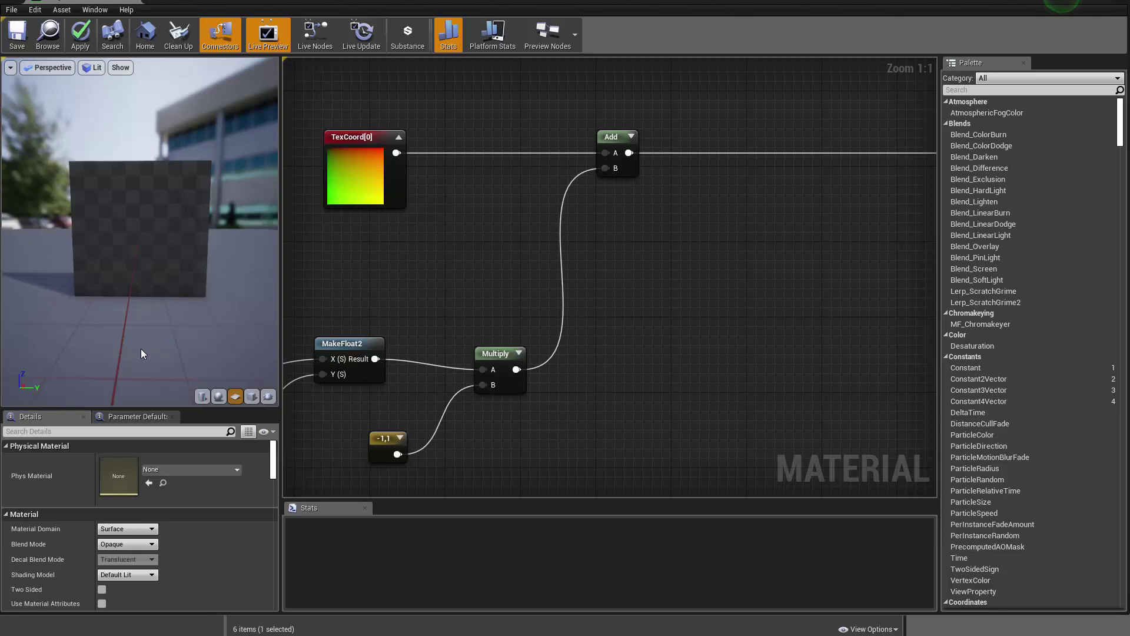
{"action": "left_click_drag", "start_coordinate": [139, 349], "coordinate": [176, 350]}
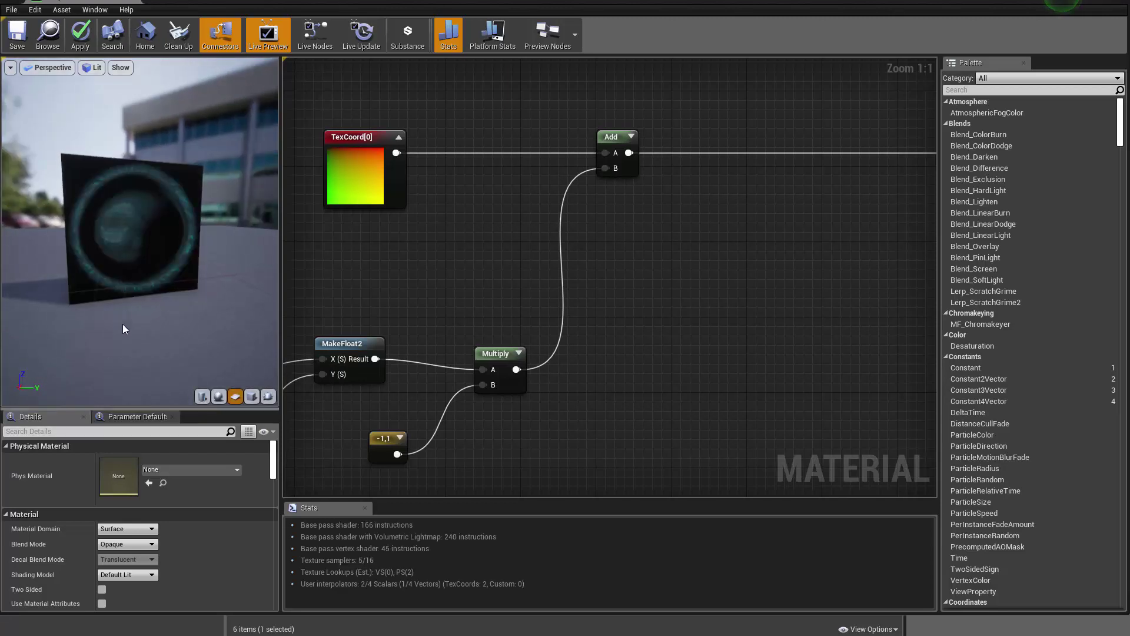
{"action": "left_click_drag", "start_coordinate": [130, 319], "coordinate": [156, 318]}
- Shift the Add node farther from the Multiply node to make room between them
{"action": "right_click_drag", "start_coordinate": [496, 274], "coordinate": [379, 340]}
{"action": "left_click_drag", "start_coordinate": [507, 236], "coordinate": [563, 237]}
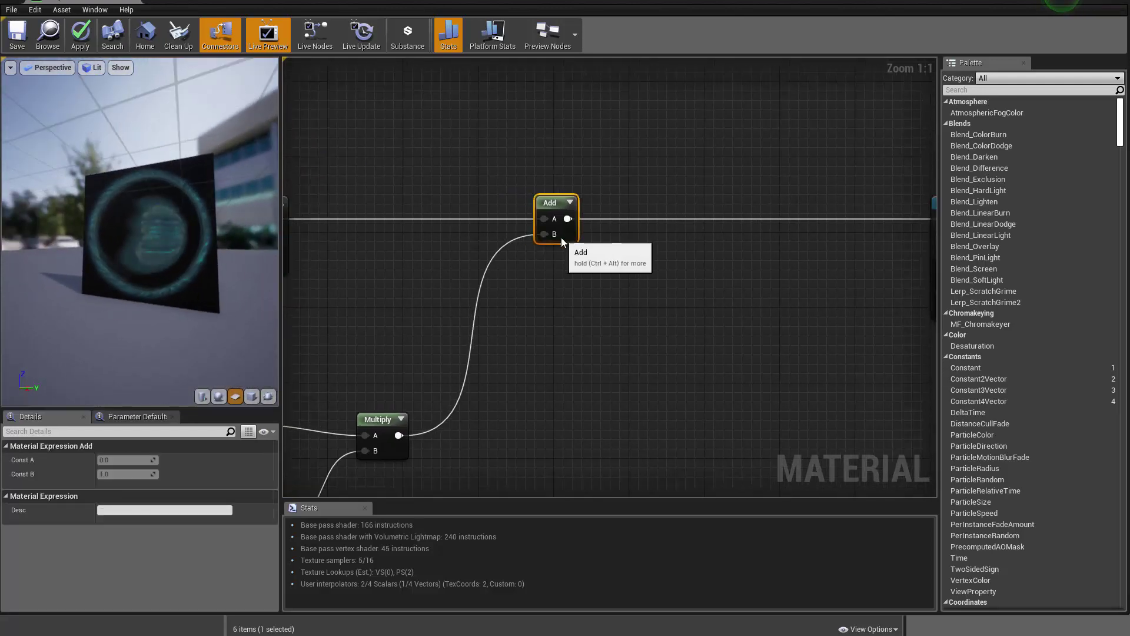
{"action": "left_click", "coordinate": [474, 329]}
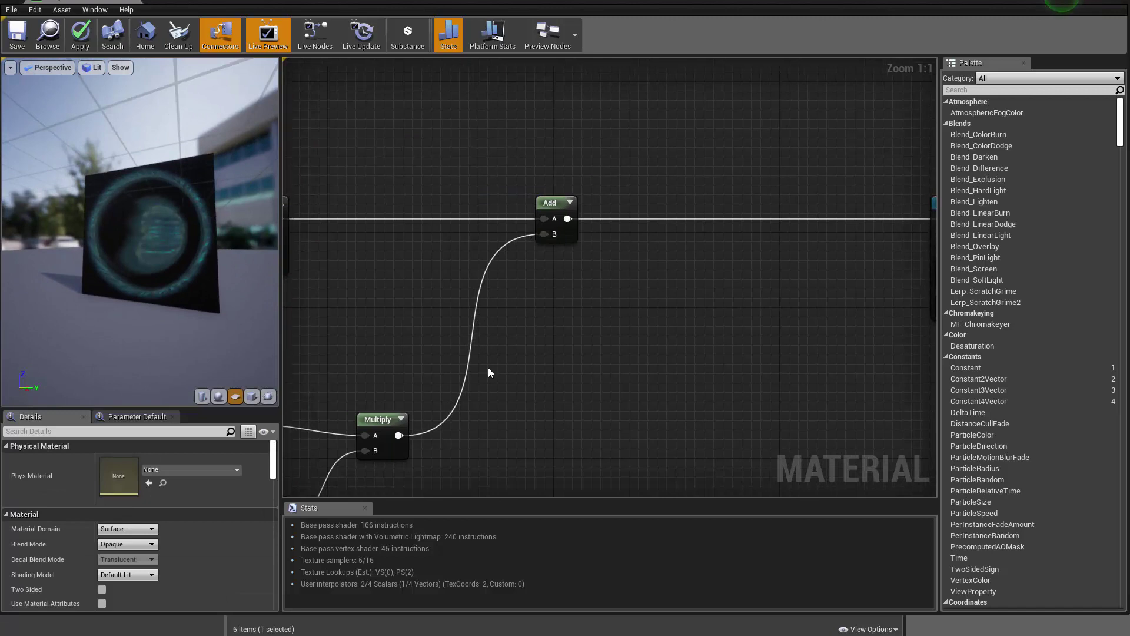
- Insert a second Multiply node between the first Multiply's output and the Add node's B input
{"action": "right_click_drag", "start_coordinate": [488, 369], "coordinate": [631, 255]}
{"action": "right_click_drag", "start_coordinate": [616, 303], "coordinate": [580, 319]}
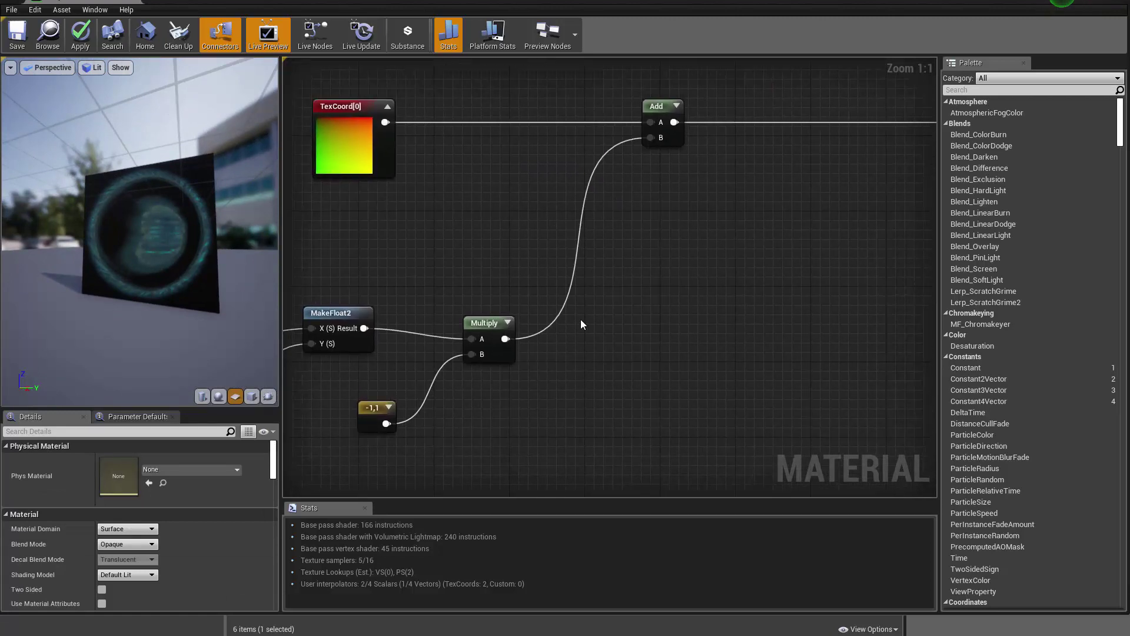
{"action": "left_click", "coordinate": [609, 306]}
{"action": "left_click_drag", "start_coordinate": [505, 339], "coordinate": [628, 330]}
{"action": "left_click_drag", "start_coordinate": [666, 330], "coordinate": [651, 137]}
{"action": "left_click_drag", "start_coordinate": [649, 346], "coordinate": [610, 354]}
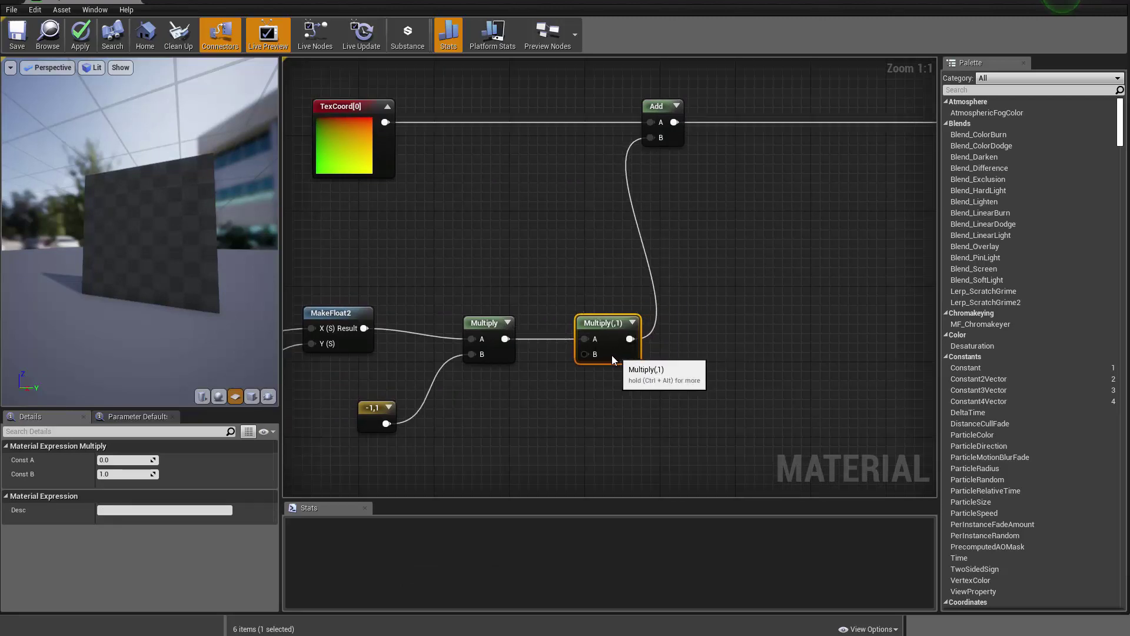
- Try 0.01 and 0.1 as Const B of the second Multiply node, checking the preview plane for each
{"action": "left_click", "coordinate": [140, 477]}
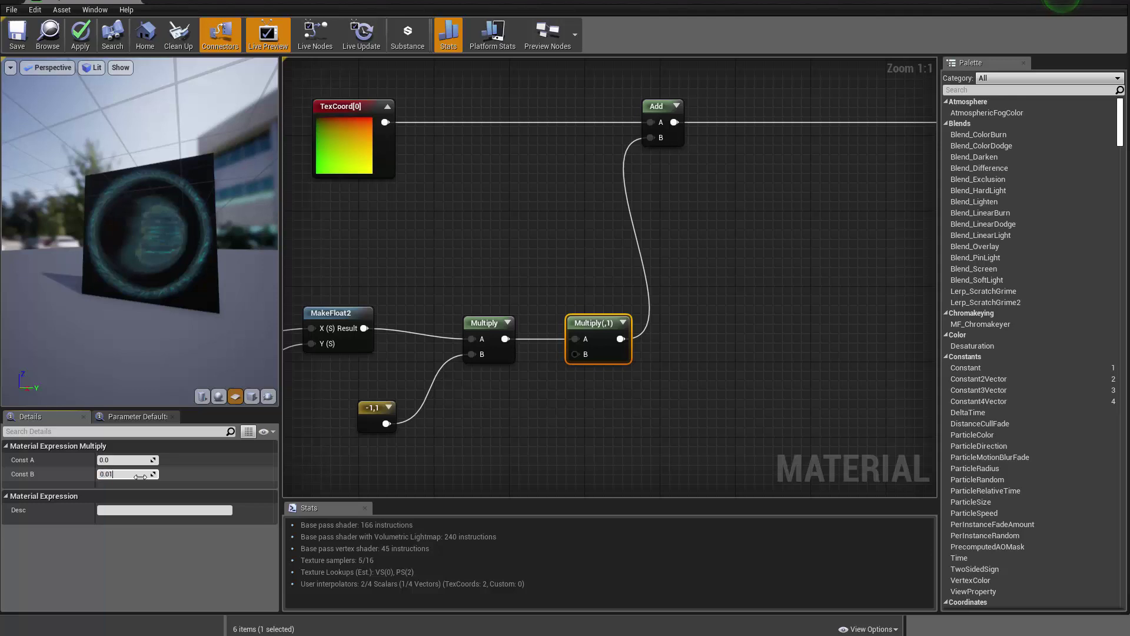
{"action": "key", "text": "Return"}
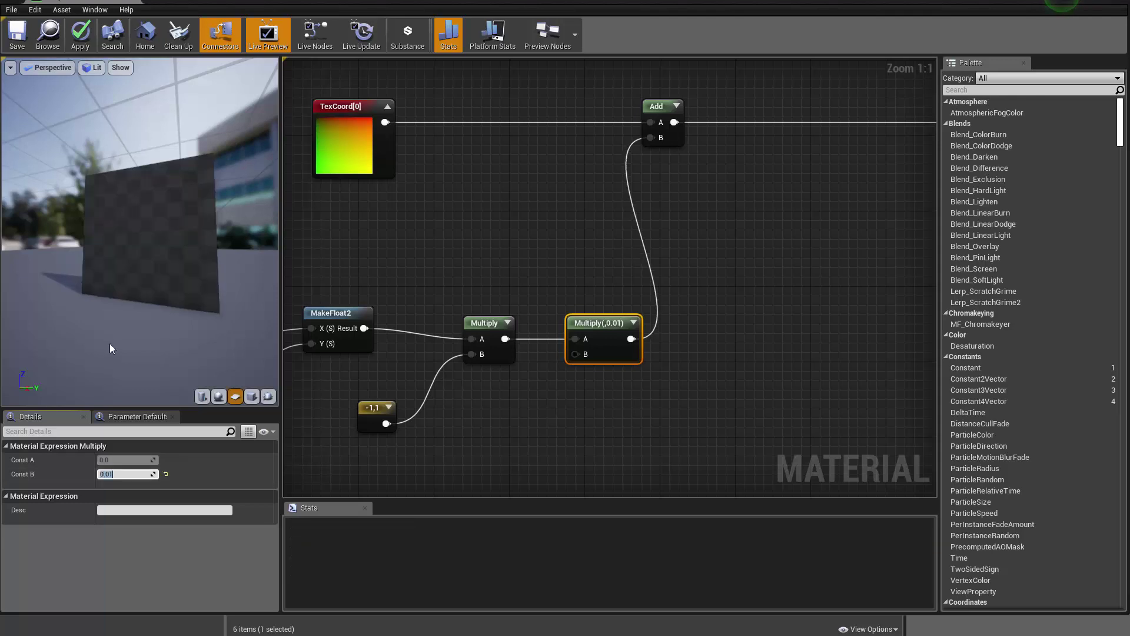
{"action": "left_click_drag", "start_coordinate": [110, 344], "coordinate": [132, 311]}
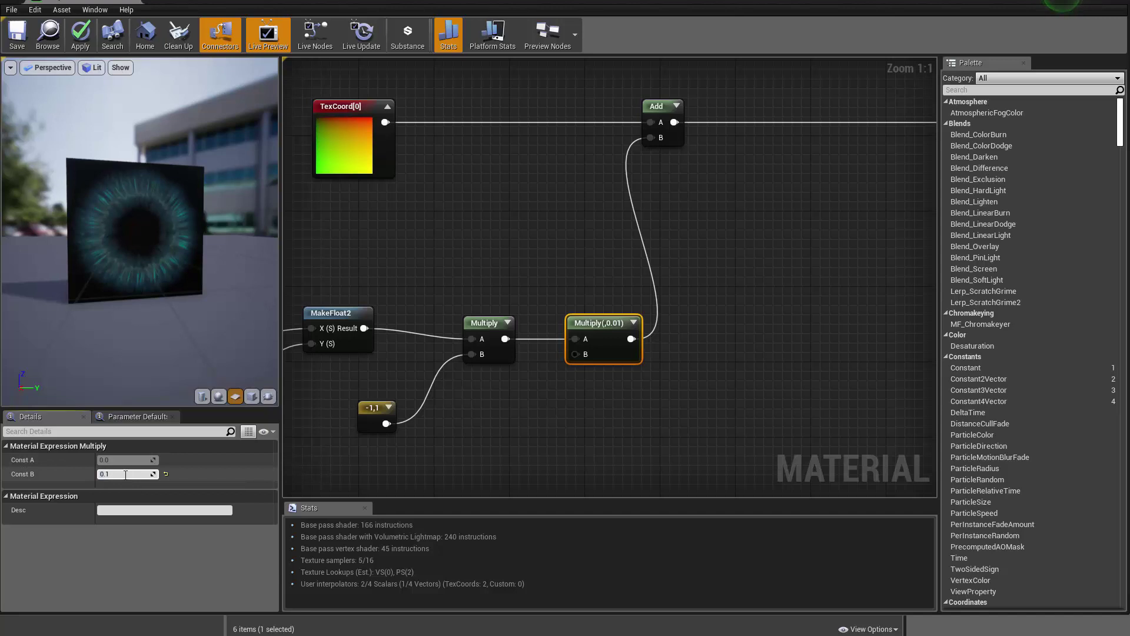
{"action": "key", "text": "Return"}
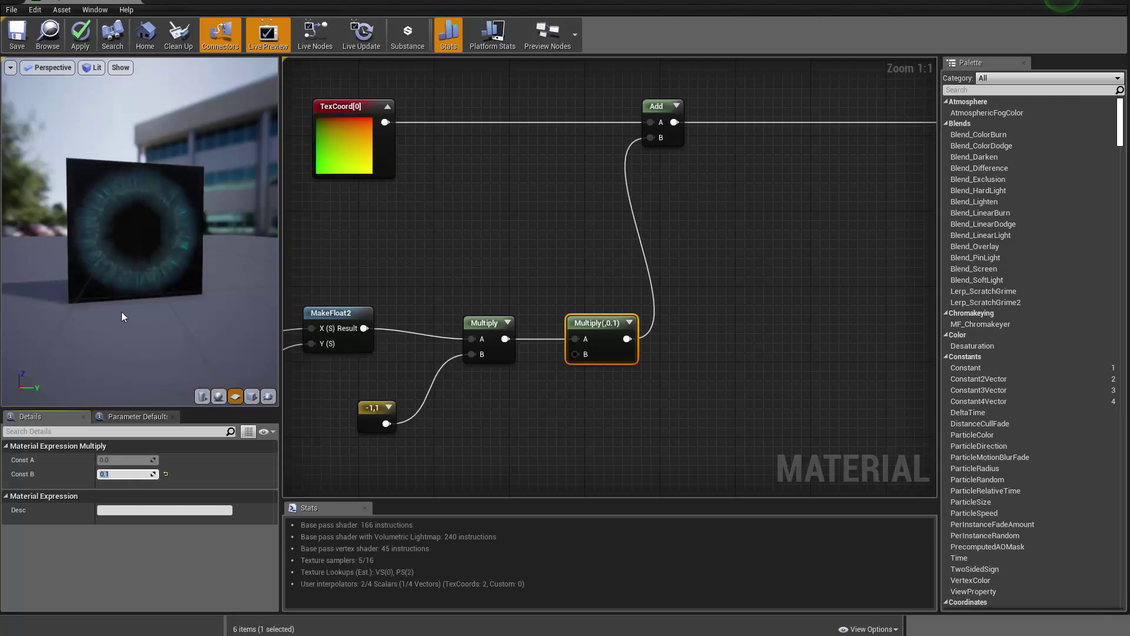
{"action": "left_click_drag", "start_coordinate": [128, 296], "coordinate": [189, 308]}
{"action": "mouse_move", "coordinate": [62, 290]}
{"action": "left_mouse_down"}
{"action": "mouse_move", "coordinate": [100, 292]}
{"action": "mouse_move", "coordinate": [62, 290]}
{"action": "left_mouse_up"}
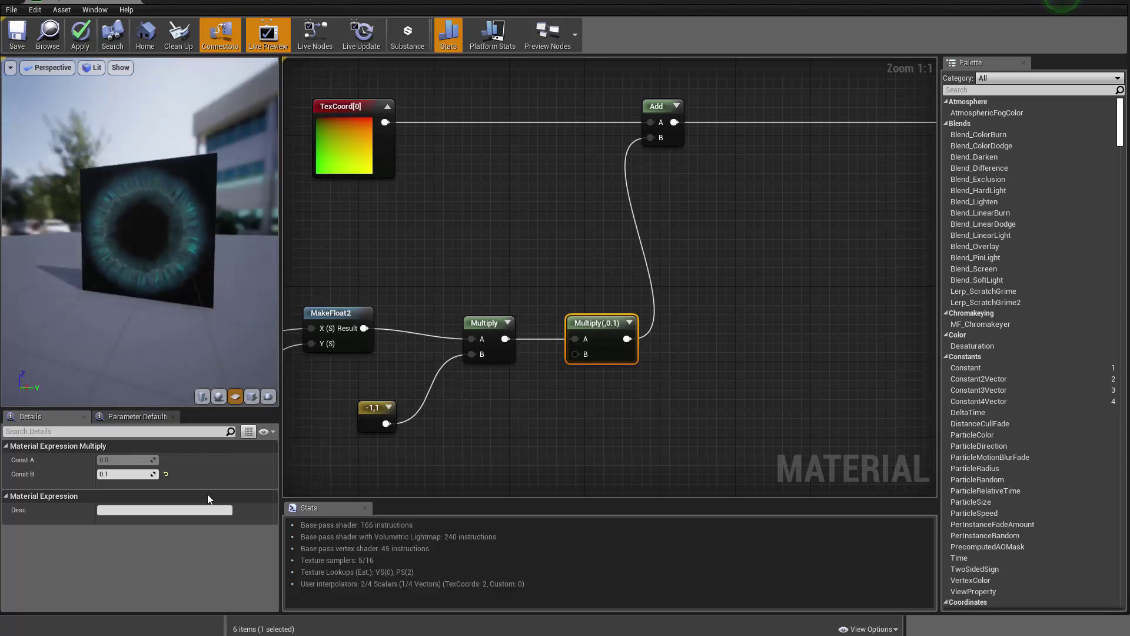
- Set Const B of the second Multiply node to 0.3 and inspect the parallax on the preview plane from several angles
{"action": "left_click", "coordinate": [106, 473]}
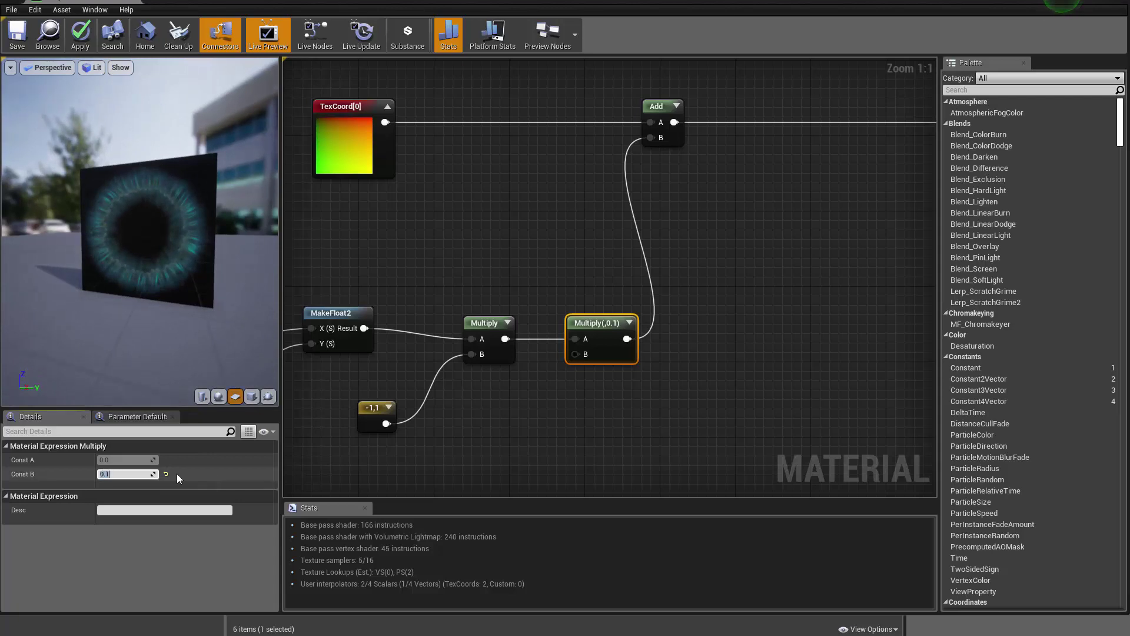
{"action": "type", "text": "0.3"}
{"action": "key", "text": "Return"}
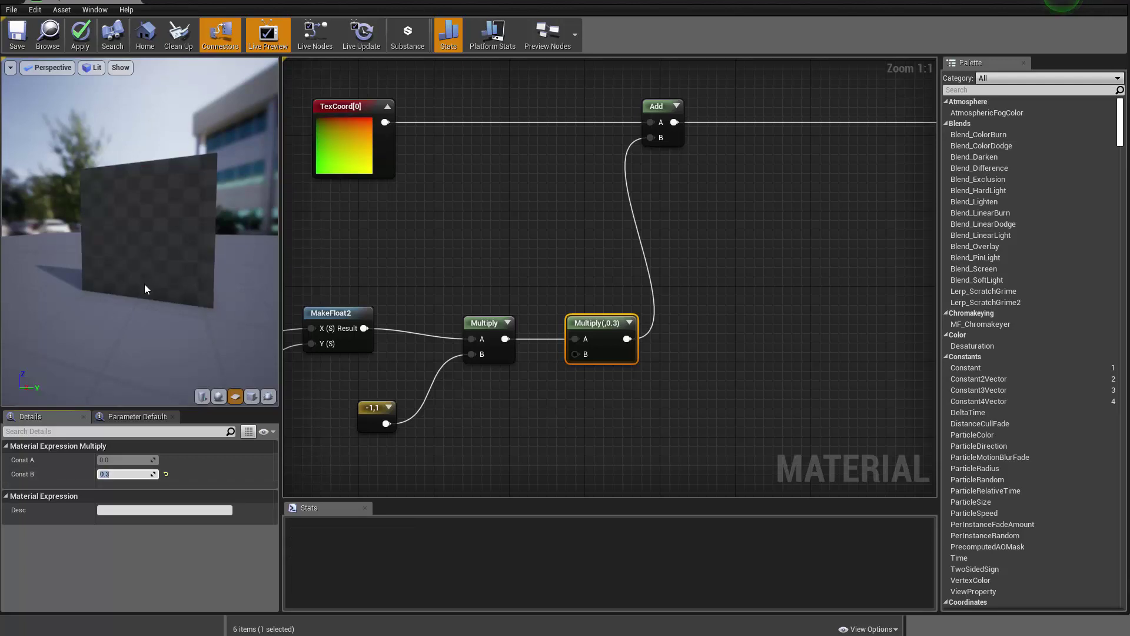
{"action": "left_click_drag", "start_coordinate": [143, 284], "coordinate": [122, 280]}
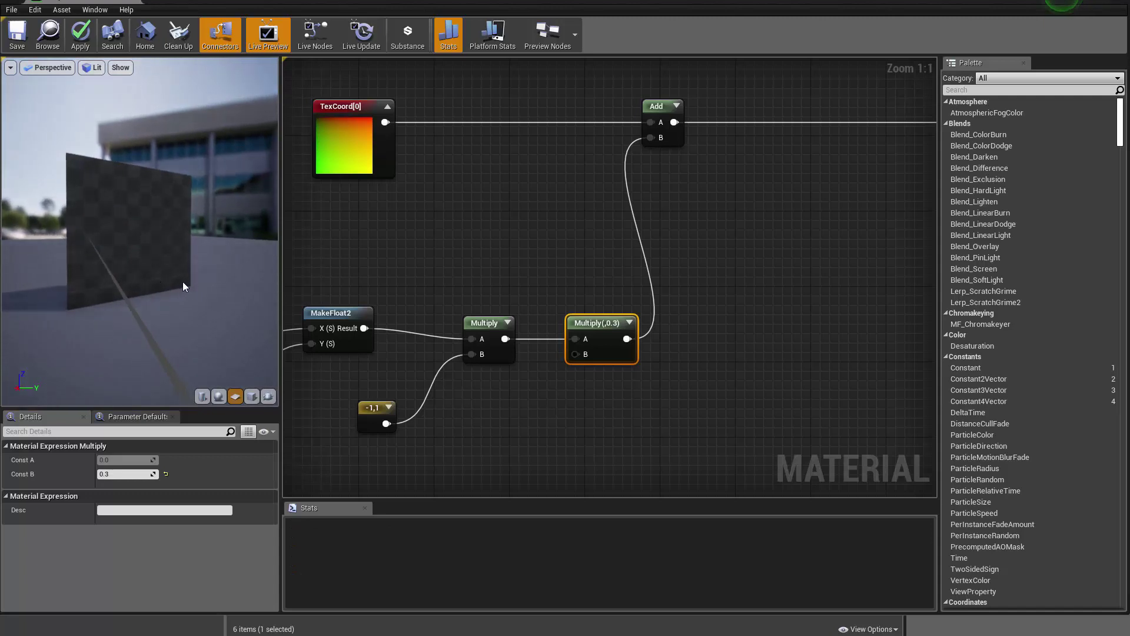
{"action": "left_click_drag", "start_coordinate": [183, 282], "coordinate": [130, 236]}
{"action": "scroll", "coordinate": [130, 236], "scroll_direction": "up", "scroll_amount": 5}
{"action": "left_click_drag", "start_coordinate": [206, 251], "coordinate": [151, 219]}
{"action": "left_click_drag", "start_coordinate": [90, 241], "coordinate": [188, 269]}
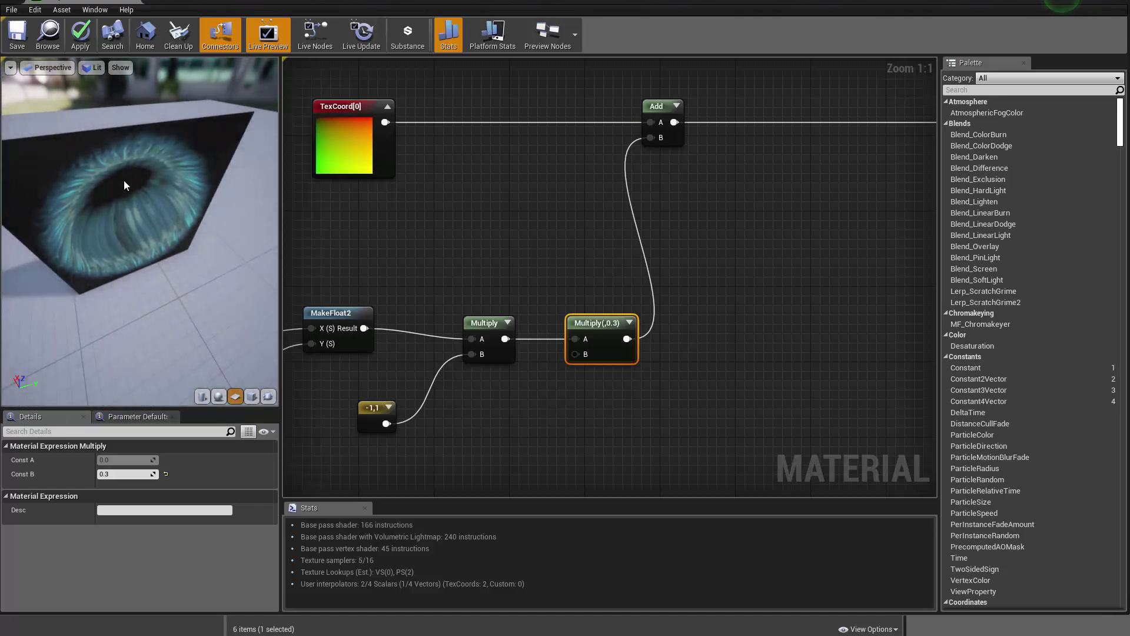
{"action": "scroll", "coordinate": [727, 383], "scroll_direction": "down", "scroll_amount": 5}
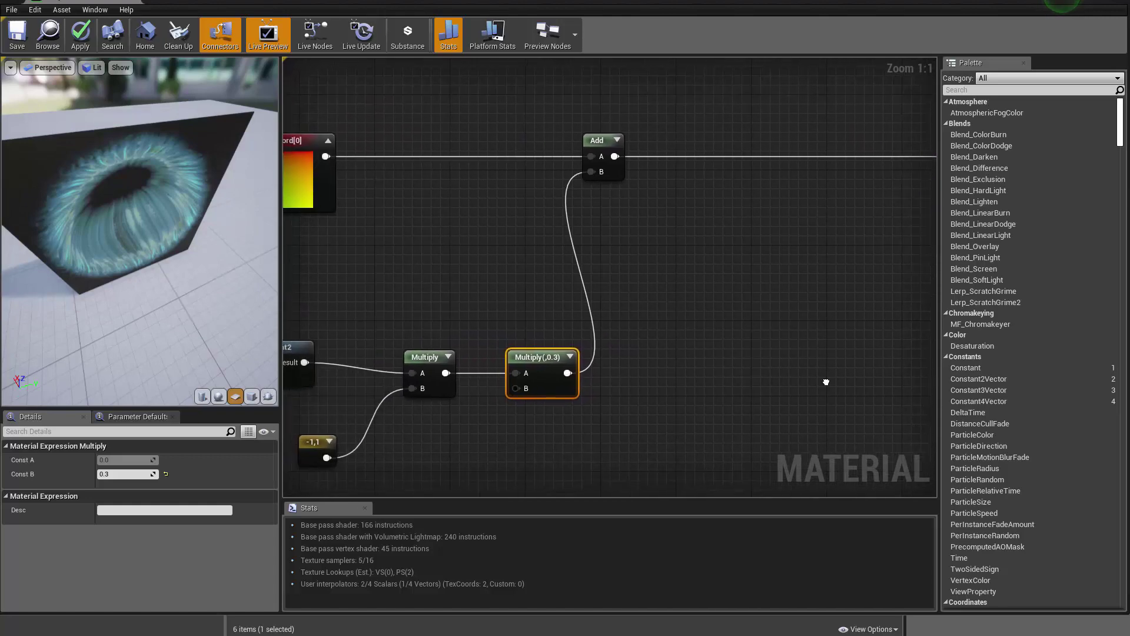
- Move the iris Texture Sample node away from M_Eyeball, closer to the Add node
{"action": "scroll", "coordinate": [695, 316], "scroll_direction": "up", "scroll_amount": 3}
{"action": "right_click_drag", "start_coordinate": [707, 304], "coordinate": [387, 374]}
{"action": "scroll", "coordinate": [569, 359], "scroll_direction": "up", "scroll_amount": 2}
{"action": "left_click_drag", "start_coordinate": [602, 344], "coordinate": [483, 348]}
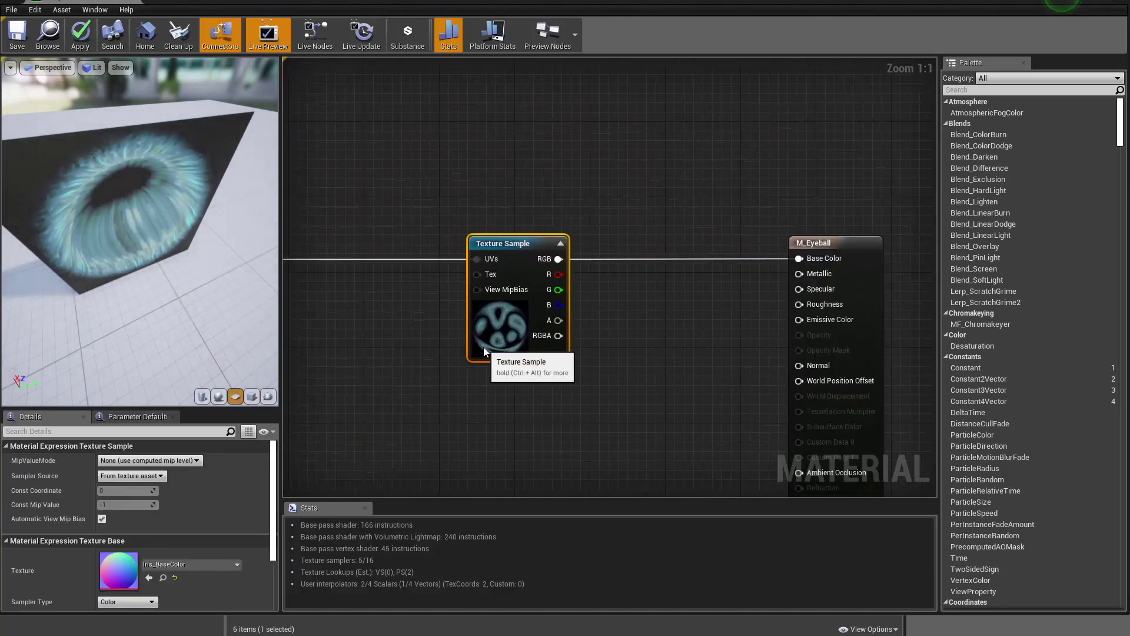
- Switch the material preview mesh to a sphere and inspect the iris from several angles
{"action": "left_click_drag", "start_coordinate": [179, 303], "coordinate": [183, 265]}
{"action": "scroll", "coordinate": [212, 326], "scroll_direction": "down", "scroll_amount": 3}
{"action": "scroll", "coordinate": [176, 299], "scroll_direction": "up", "scroll_amount": 2}
{"action": "right_click_drag", "start_coordinate": [361, 319], "coordinate": [644, 331]}
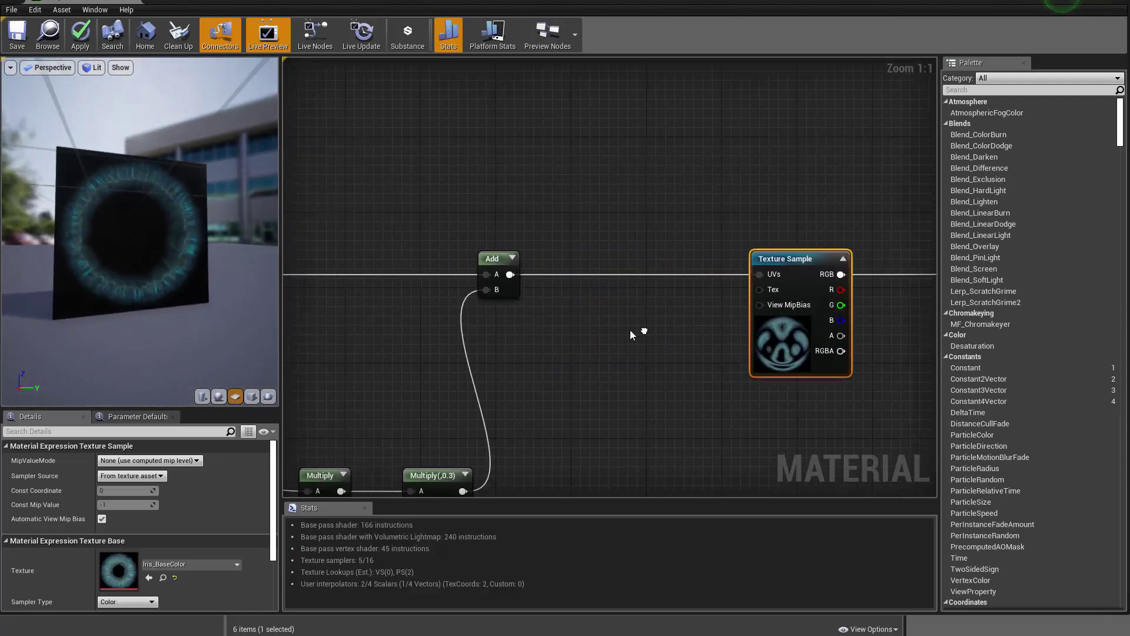
{"action": "left_click", "coordinate": [218, 396]}
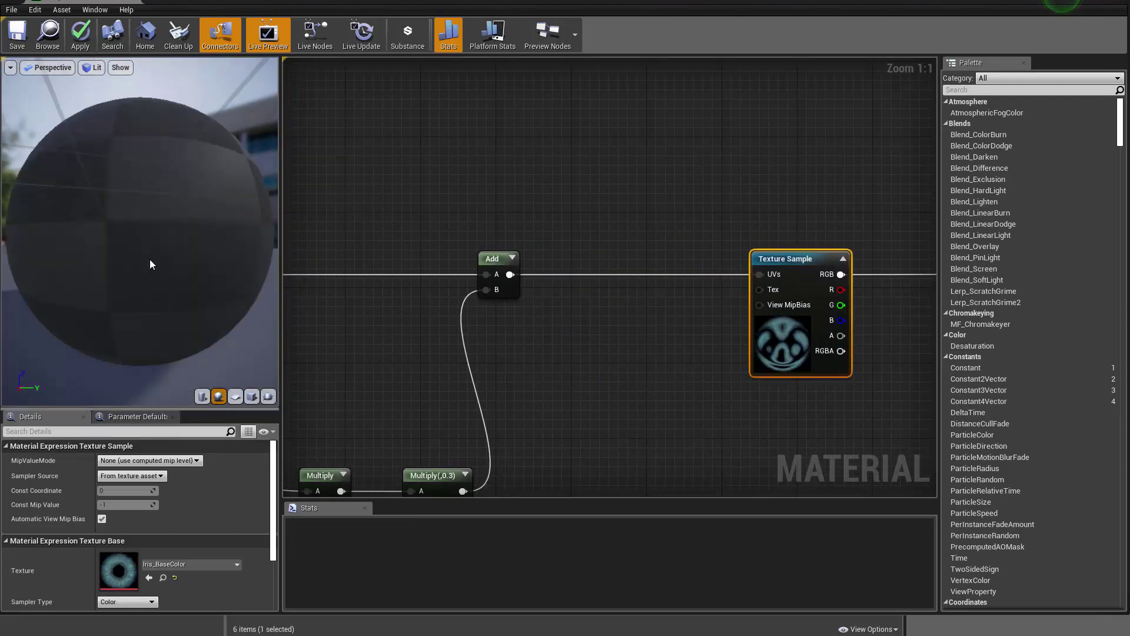
{"action": "left_click_drag", "start_coordinate": [158, 262], "coordinate": [257, 312]}
{"action": "left_click_drag", "start_coordinate": [175, 265], "coordinate": [102, 182]}
{"action": "left_click_drag", "start_coordinate": [151, 330], "coordinate": [124, 218]}
{"action": "left_click_drag", "start_coordinate": [182, 353], "coordinate": [212, 353]}
{"action": "scroll", "coordinate": [677, 440], "scroll_direction": "down", "scroll_amount": 8}
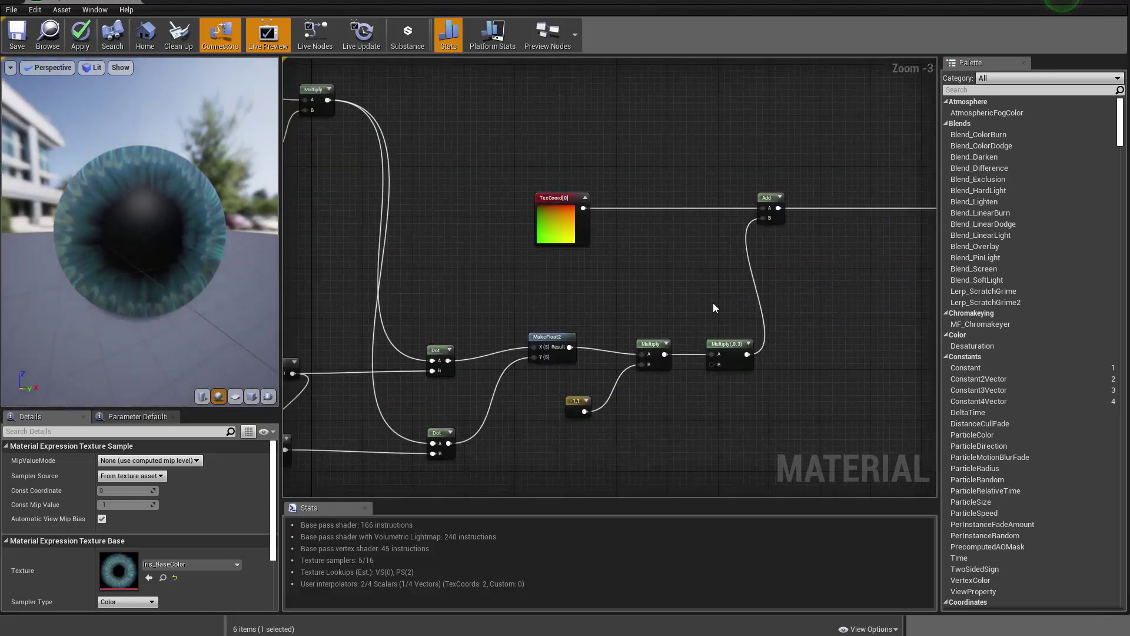
- Add a scalar parameter in the empty area before the normal map's Texture Sample node
{"action": "scroll", "coordinate": [366, 314], "scroll_direction": "up", "scroll_amount": 7}
{"action": "scroll", "coordinate": [443, 430], "scroll_direction": "down", "scroll_amount": 1}
{"action": "scroll", "coordinate": [440, 402], "scroll_direction": "down", "scroll_amount": 2}
{"action": "right_click_drag", "start_coordinate": [438, 402], "coordinate": [714, 389]}
{"action": "right_click_drag", "start_coordinate": [648, 303], "coordinate": [591, 301]}
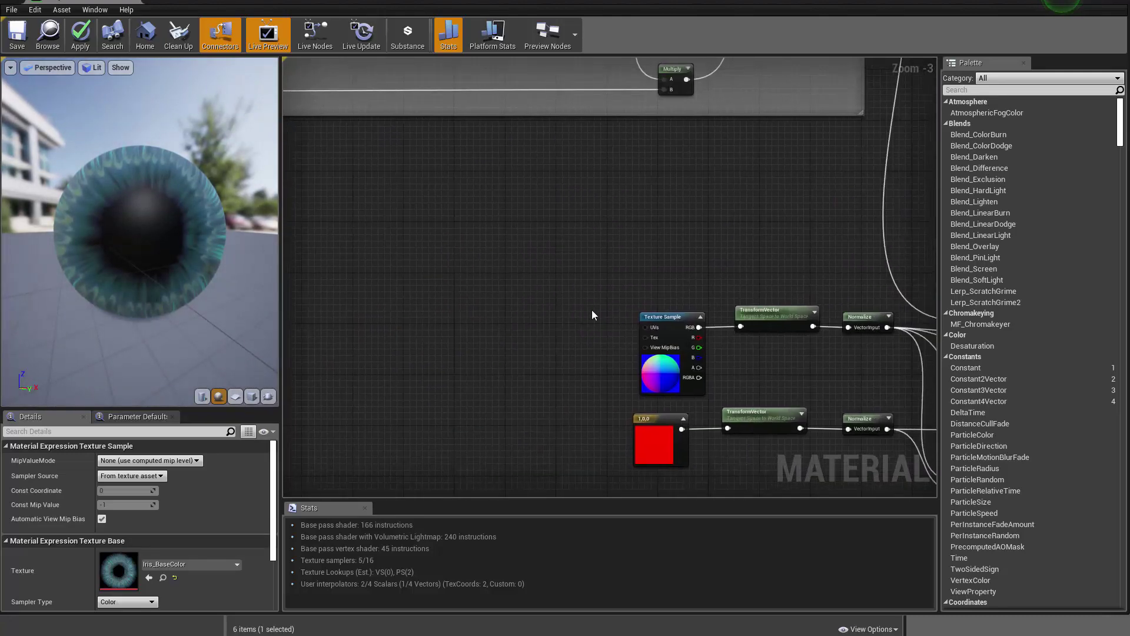
{"action": "scroll", "coordinate": [620, 262], "scroll_direction": "down", "scroll_amount": 2}
{"action": "scroll", "coordinate": [588, 256], "scroll_direction": "up", "scroll_amount": 4}
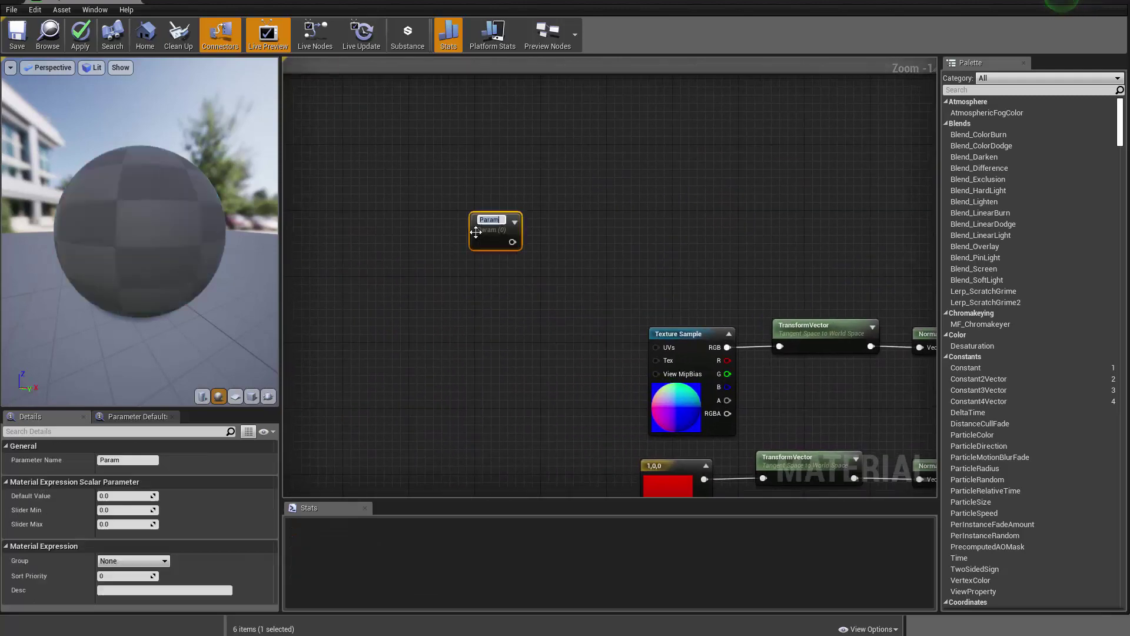
{"action": "scroll", "coordinate": [477, 236], "scroll_direction": "up", "scroll_amount": 1}
{"action": "left_click_drag", "start_coordinate": [478, 235], "coordinate": [421, 301]}
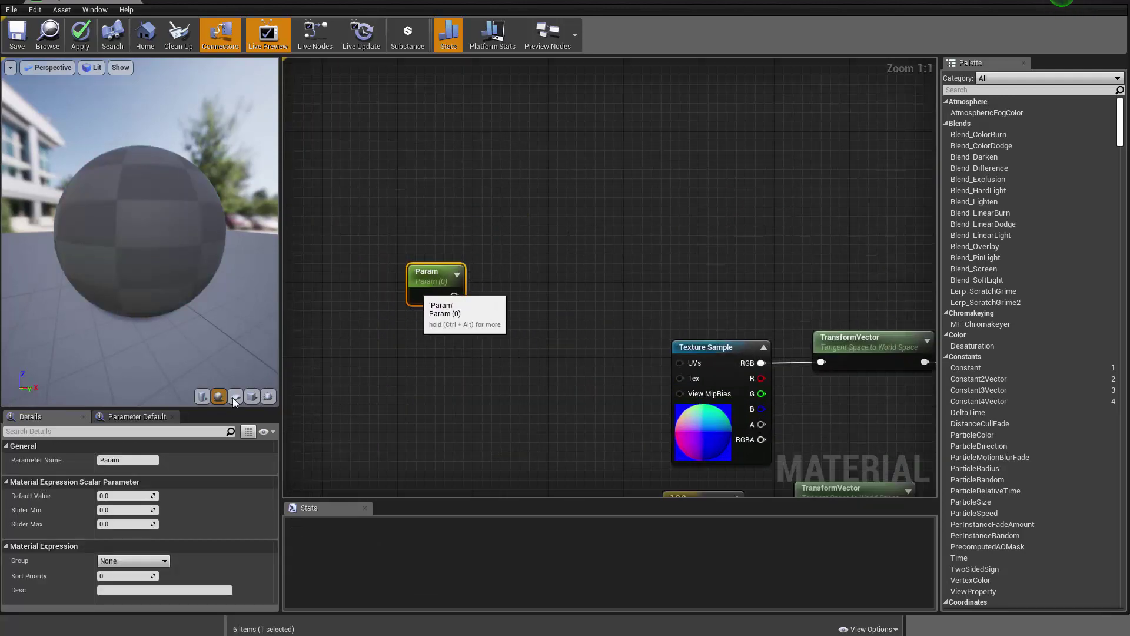
- Name the new scalar parameter Iris_Diameter
{"action": "left_click", "coordinate": [134, 461]}
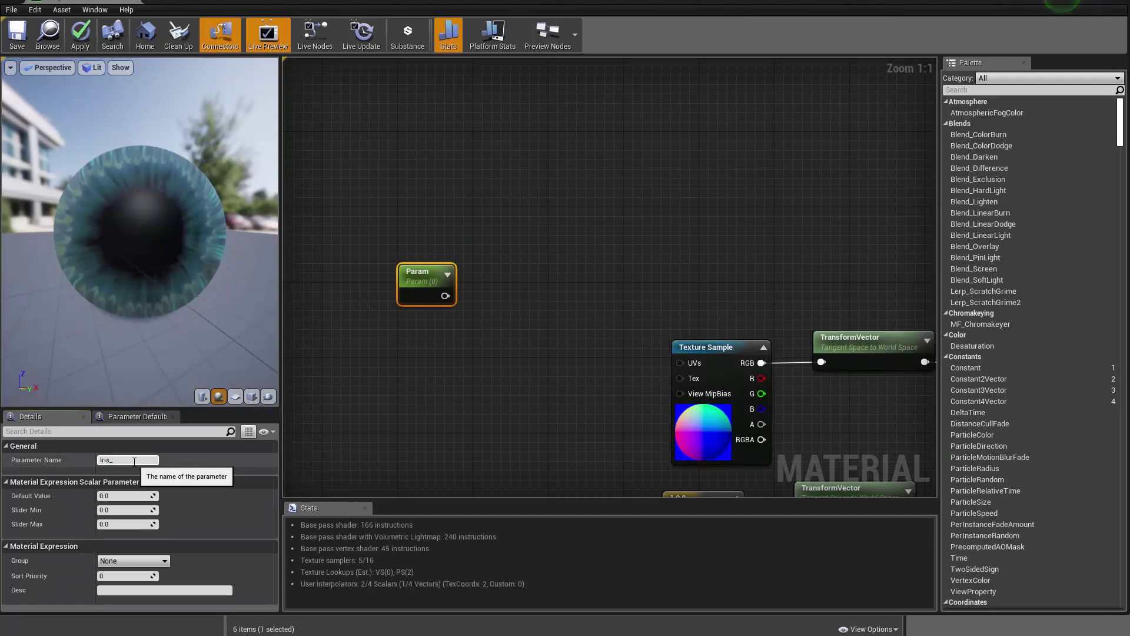
{"action": "type", "text": "Iris_R"}
{"action": "type", "text": "iamater"}
{"action": "key", "text": "Return"}
{"action": "left_click", "coordinate": [134, 460]}
{"action": "key", "text": "Return"}
{"action": "right_click_drag", "start_coordinate": [442, 301], "coordinate": [388, 240]}
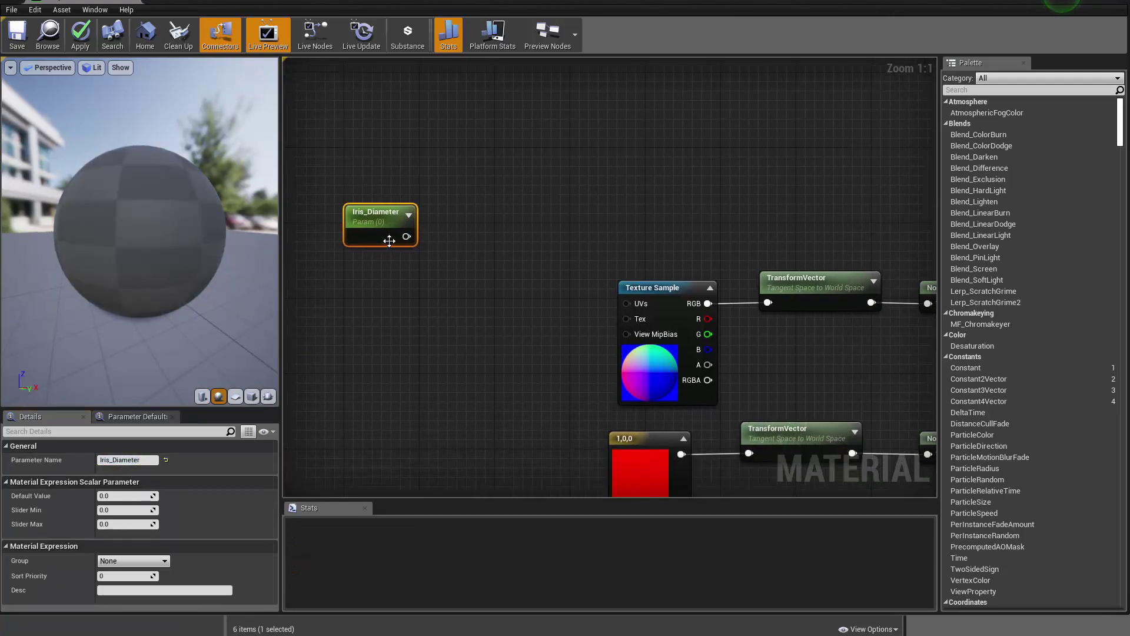
- Add a ScaleUVsByCenter node between Iris_Diameter and the normal map's Texture Sample, and connect Iris_Diameter to its Texture Scale input
{"action": "left_click_drag", "start_coordinate": [388, 240], "coordinate": [322, 315]}
{"action": "right_click_drag", "start_coordinate": [507, 309], "coordinate": [587, 300]}
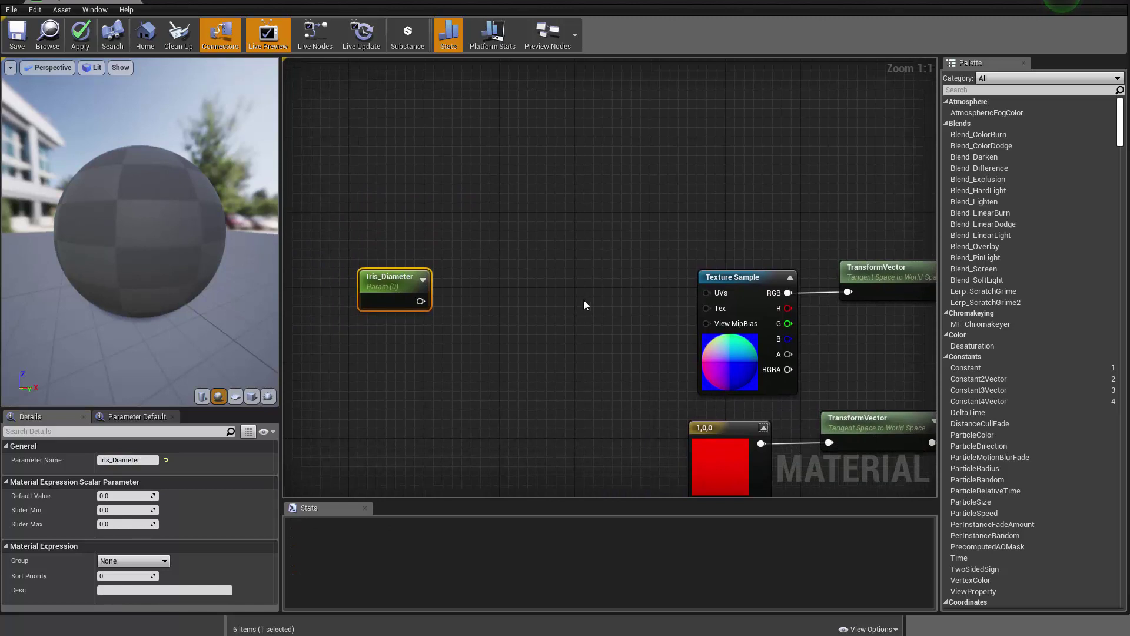
{"action": "right_click", "coordinate": [584, 299]}
{"action": "type", "text": "sca"}
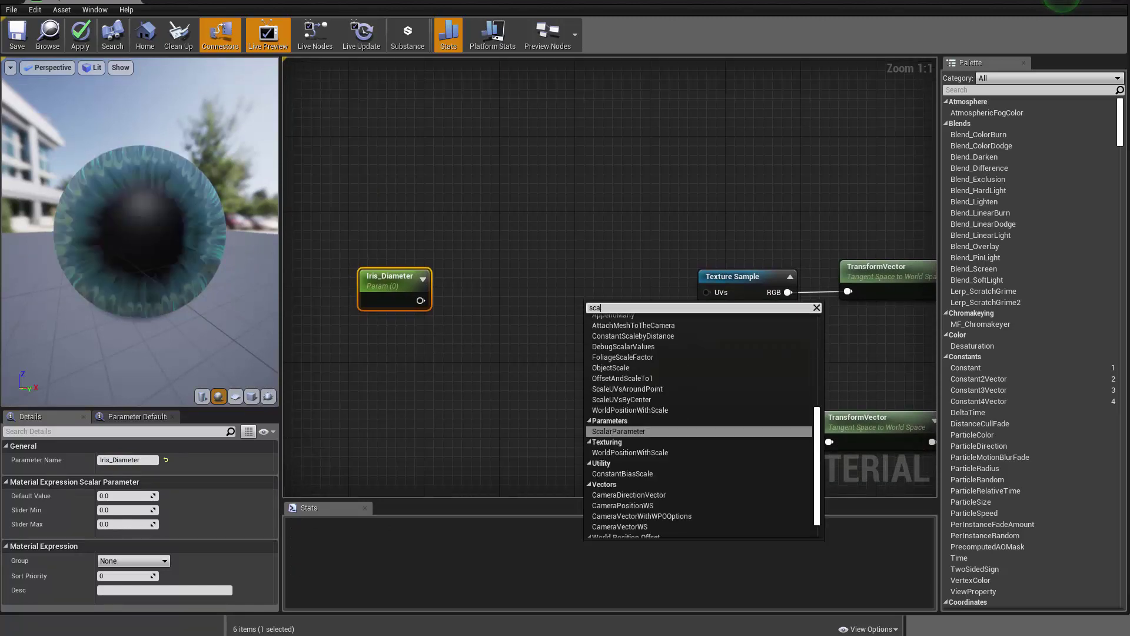
{"action": "type", "text": "lue"}
{"action": "key", "text": "BackSpace"}
{"action": "key", "text": "BackSpace"}
{"action": "type", "text": "e uv"}
{"action": "key", "text": "Return"}
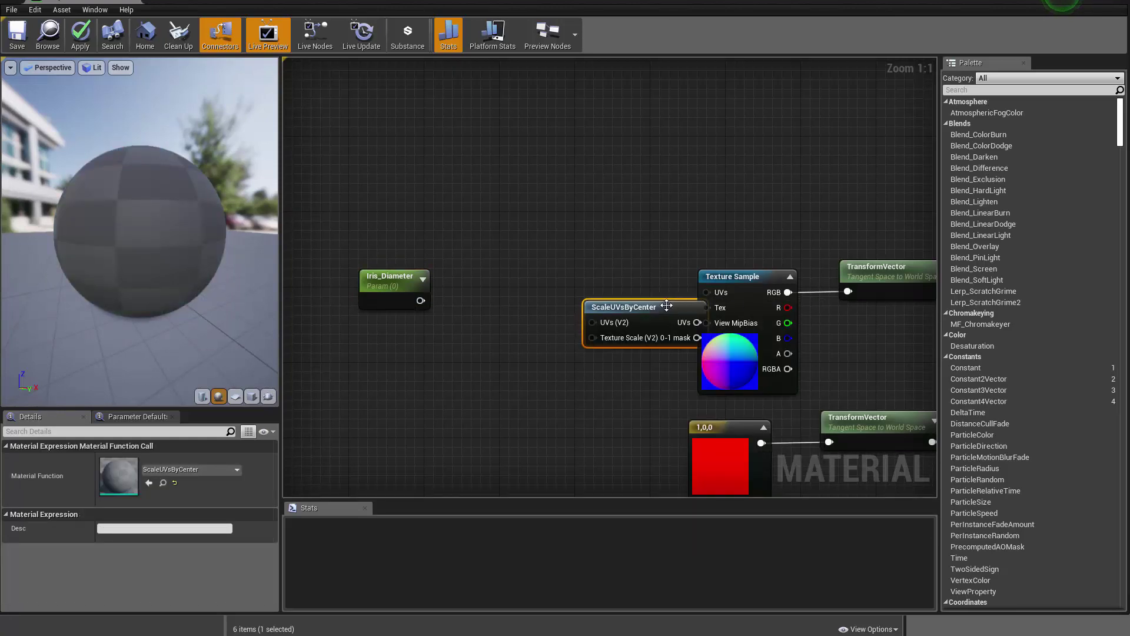
{"action": "left_click_drag", "start_coordinate": [667, 306], "coordinate": [602, 265]}
{"action": "left_click_drag", "start_coordinate": [405, 299], "coordinate": [537, 299]}
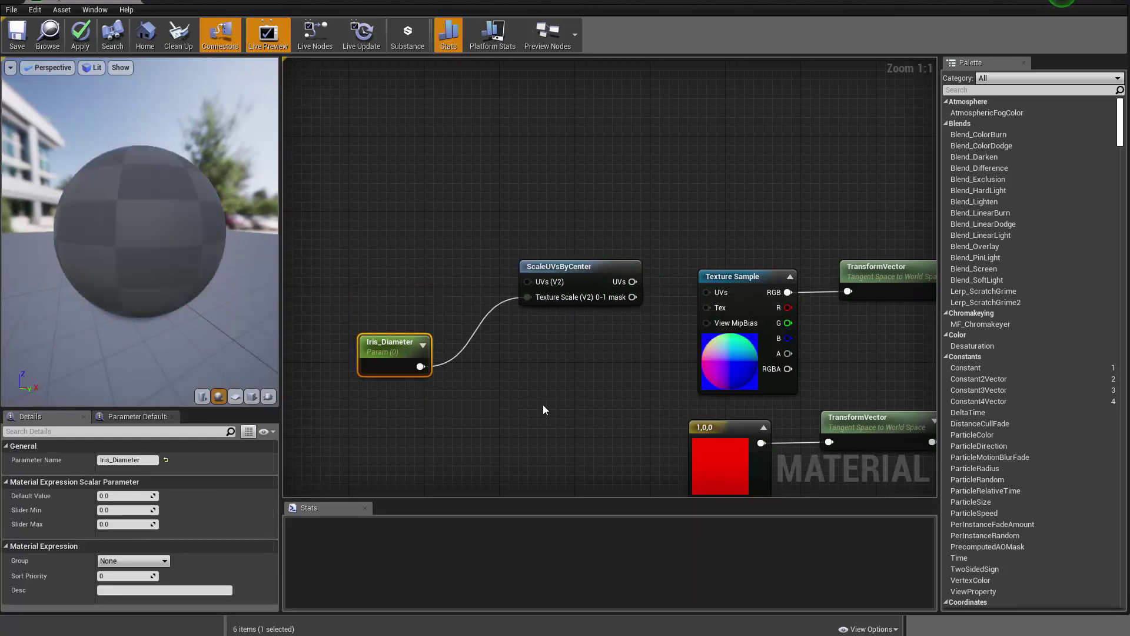
- Set Iris_Diameter's default value to 0.3 and its slider maximum to 1
{"action": "left_click", "coordinate": [122, 498]}
{"action": "type", "text": "0.3"}
{"action": "key", "text": "Return"}
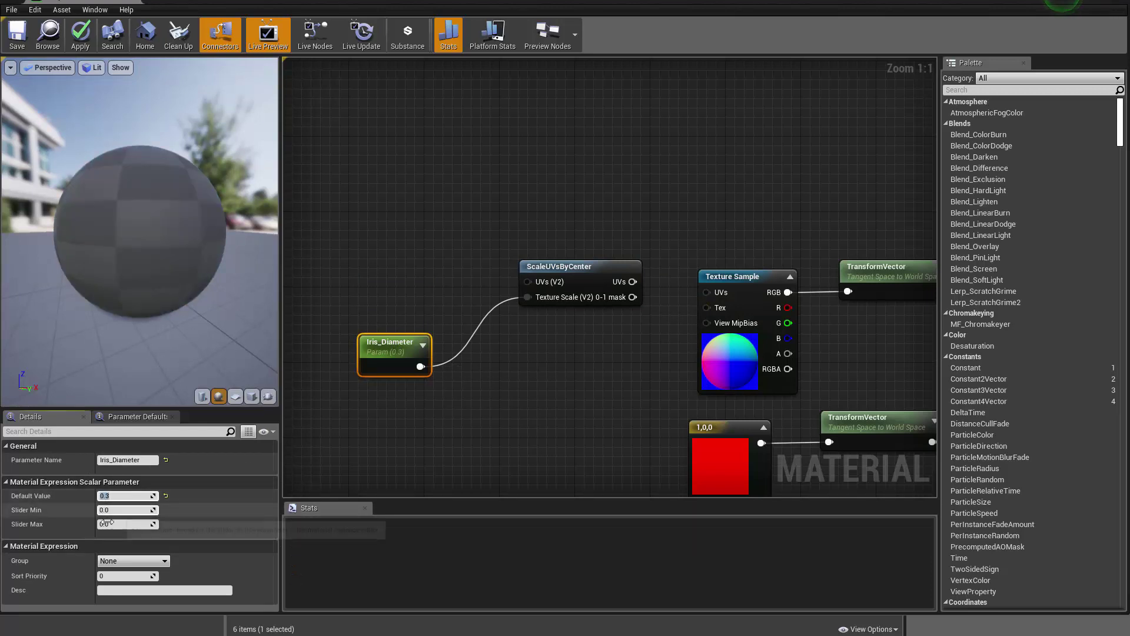
{"action": "left_click", "coordinate": [124, 524]}
{"action": "type", "text": "1"}
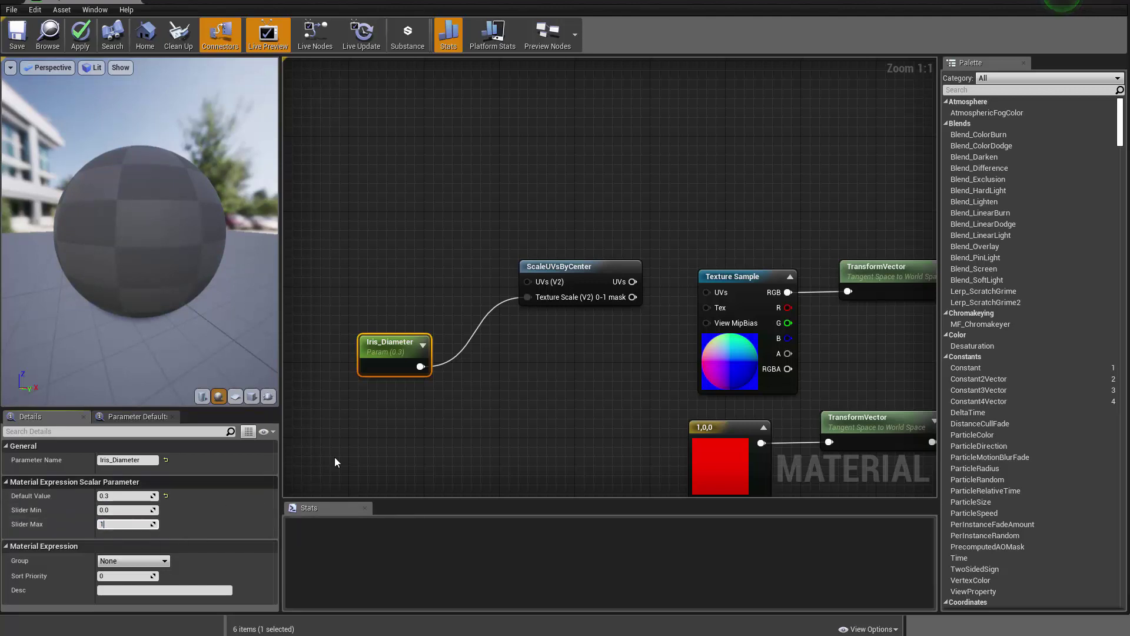
- Connect ScaleUVsByCenter's UVs output to the normal map Texture Sample's UVs input and inspect the effect on the preview sphere
{"action": "right_click_drag", "start_coordinate": [542, 400], "coordinate": [405, 448]}
{"action": "left_click_drag", "start_coordinate": [496, 329], "coordinate": [576, 339]}
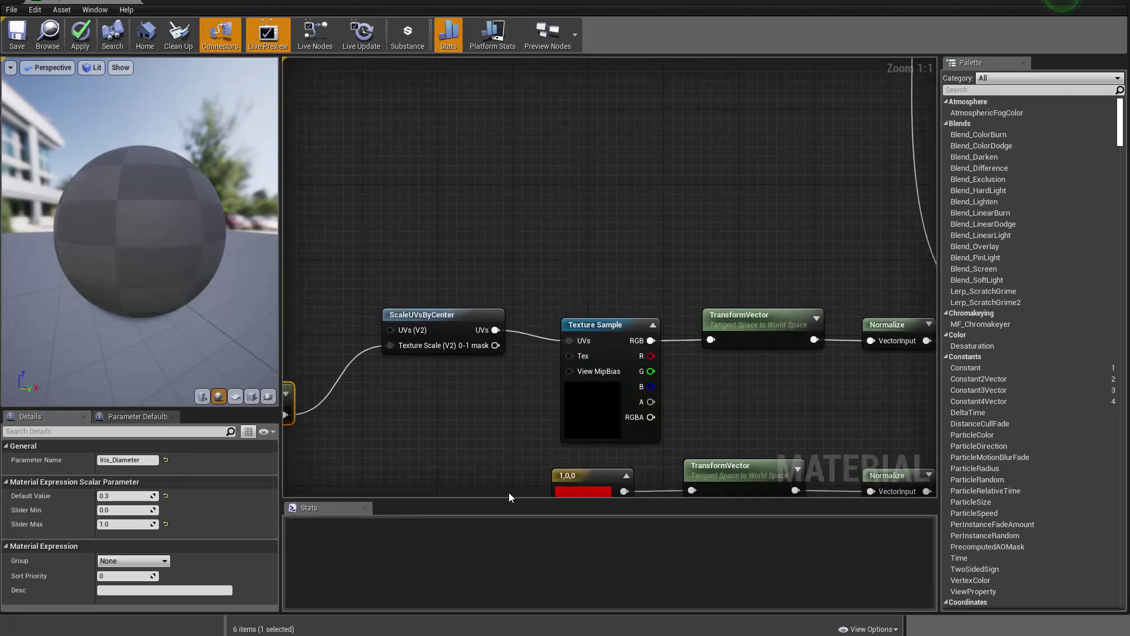
{"action": "right_click_drag", "start_coordinate": [509, 496], "coordinate": [676, 475]}
{"action": "left_click", "coordinate": [615, 311]}
{"action": "right_click", "coordinate": [431, 266]}
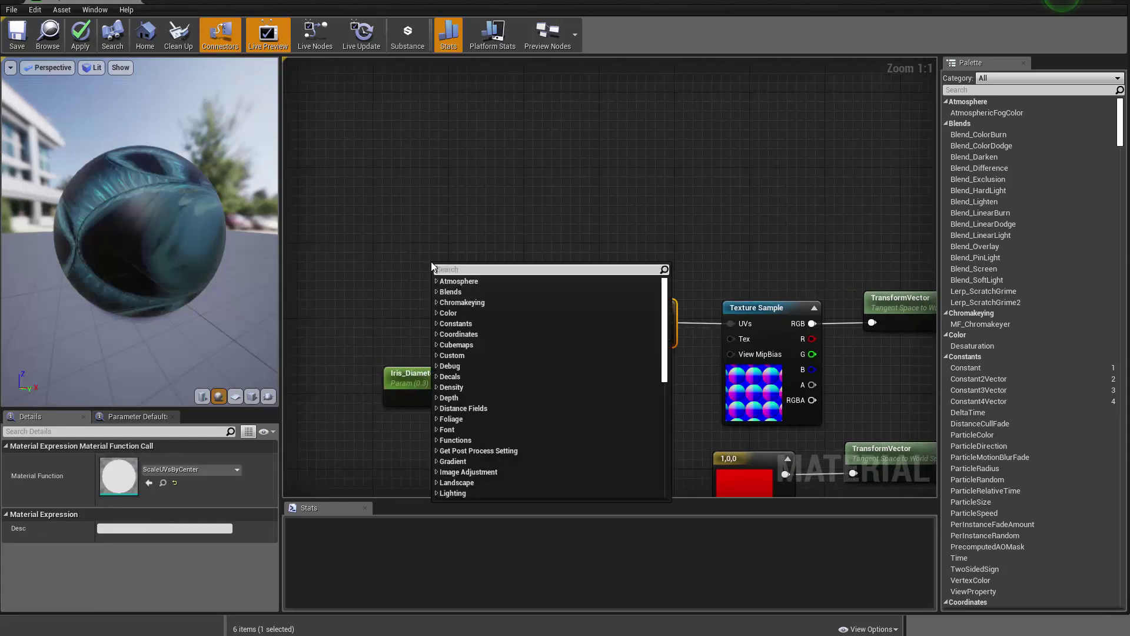
{"action": "left_click", "coordinate": [493, 128]}
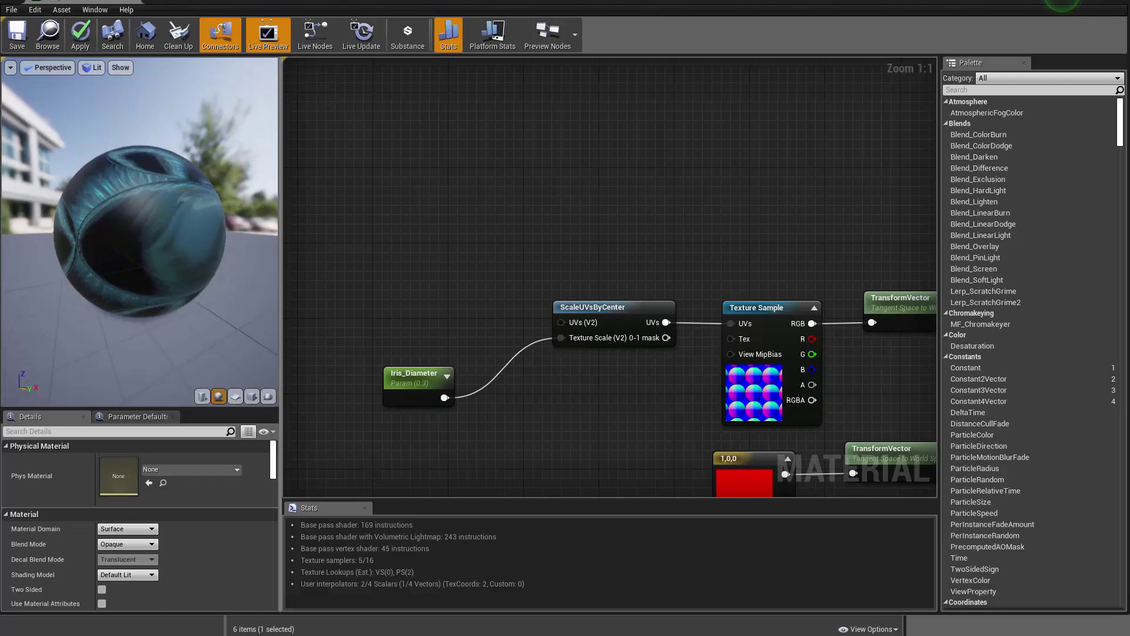
{"action": "left_click_drag", "start_coordinate": [242, 328], "coordinate": [76, 329]}
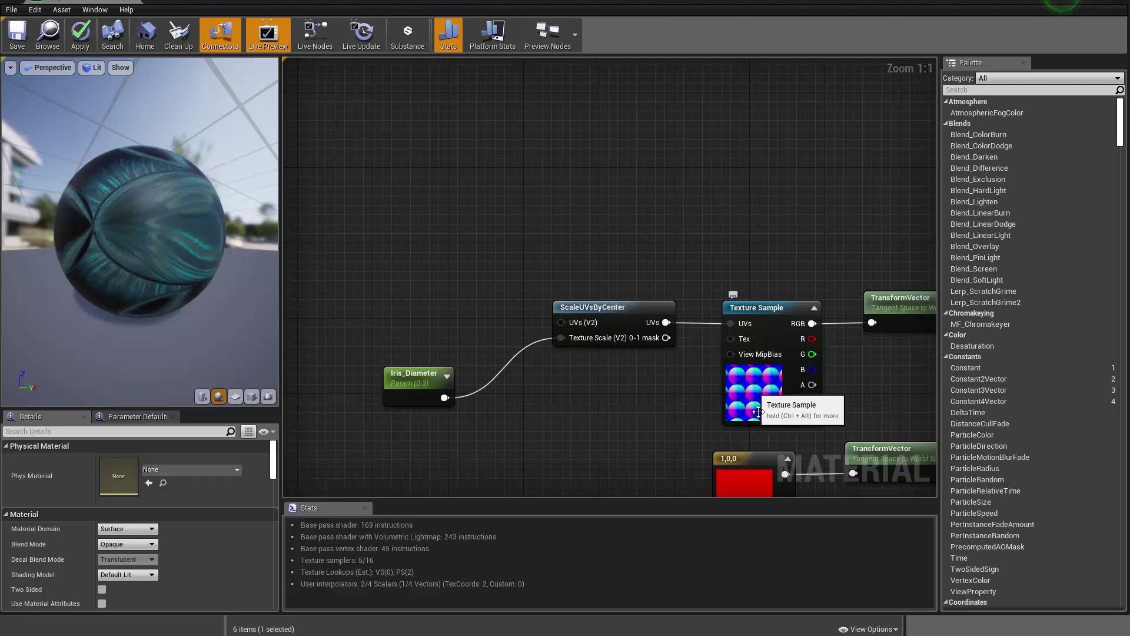
- Move Iris_Diameter above the ScaleUVsByCenter node and connect it to input A of a new Divide node
{"action": "right_click_drag", "start_coordinate": [588, 413], "coordinate": [652, 407]}
{"action": "left_click_drag", "start_coordinate": [400, 380], "coordinate": [426, 203]}
{"action": "right_click_drag", "start_coordinate": [483, 196], "coordinate": [507, 301]}
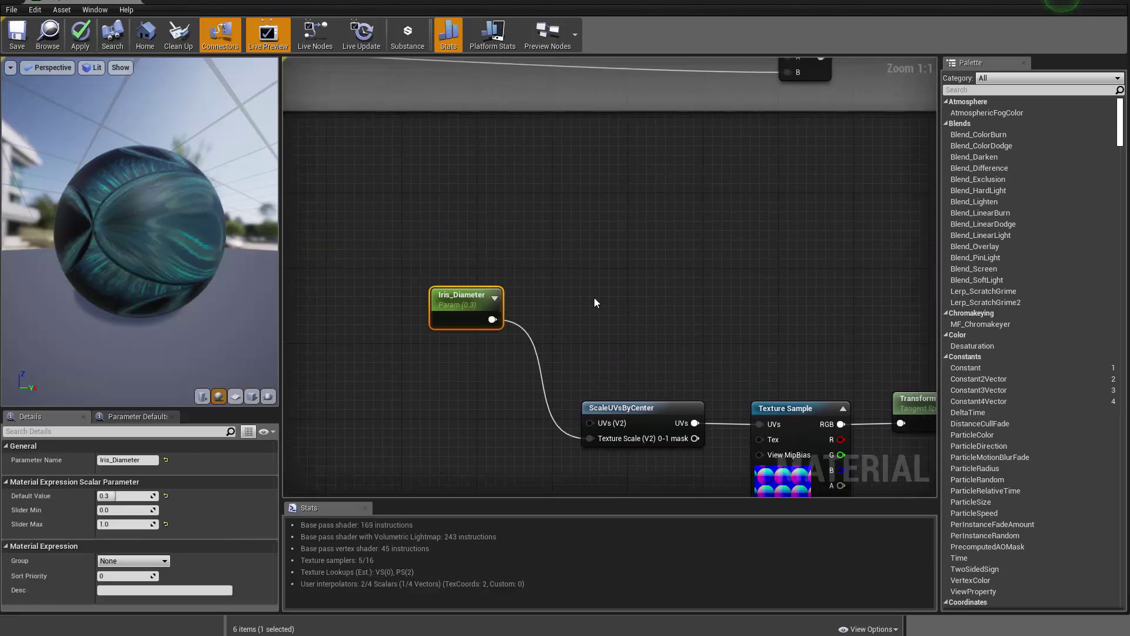
{"action": "right_click_drag", "start_coordinate": [595, 298], "coordinate": [592, 268]}
{"action": "right_click", "coordinate": [591, 268]}
{"action": "type", "text": "d"}
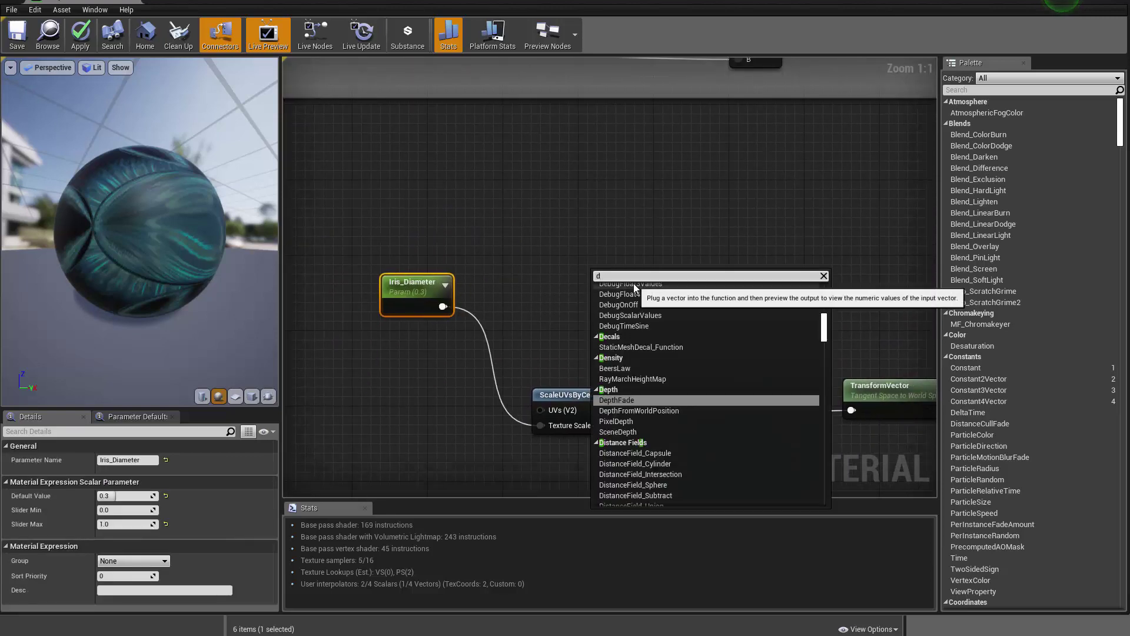
{"action": "type", "text": "ivi"}
{"action": "key", "text": "Return"}
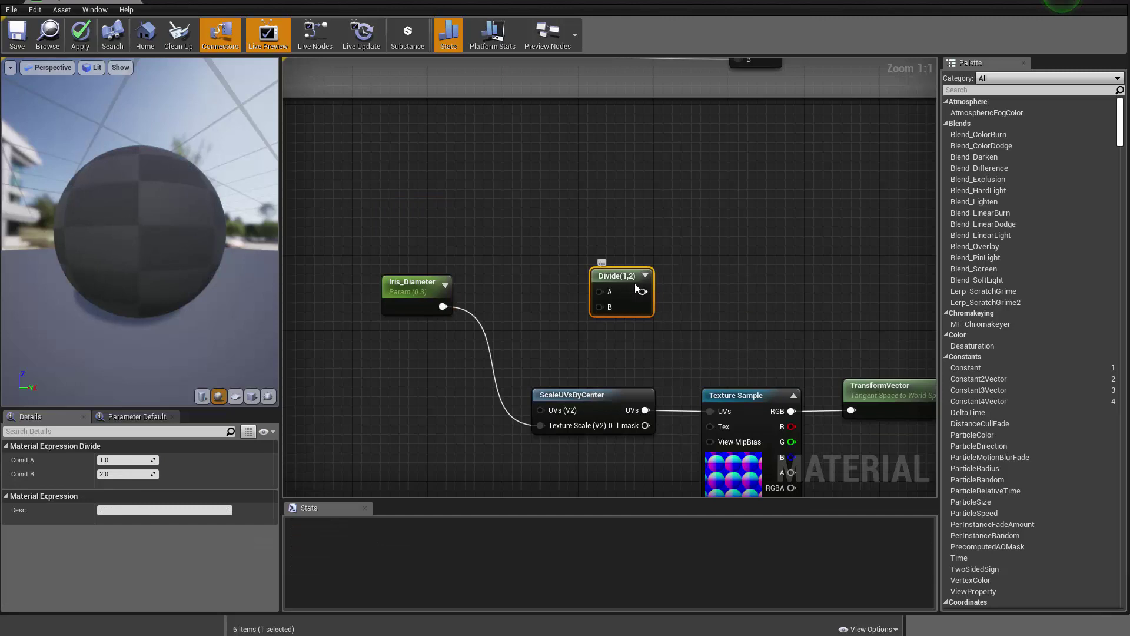
{"action": "left_click_drag", "start_coordinate": [443, 306], "coordinate": [601, 291]}
- Connect the new Divide node's output to the Radius input of RadialGradientExponential
{"action": "right_click_drag", "start_coordinate": [690, 268], "coordinate": [486, 268]}
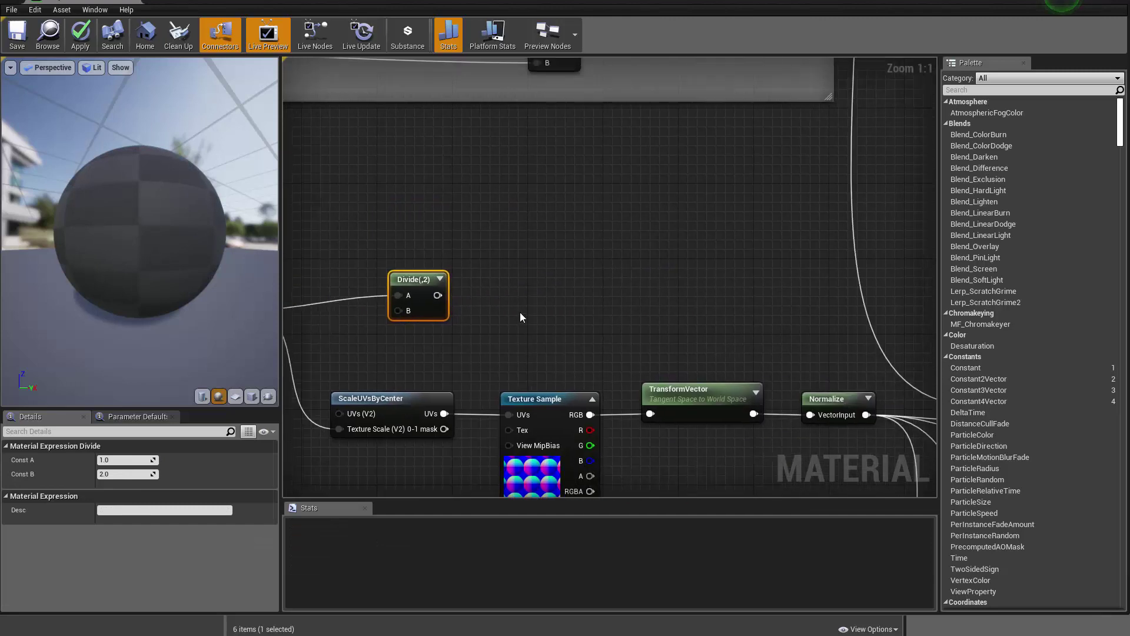
{"action": "scroll", "coordinate": [520, 313], "scroll_direction": "down", "scroll_amount": 2}
{"action": "right_click_drag", "start_coordinate": [881, 259], "coordinate": [830, 250]}
{"action": "left_click", "coordinate": [878, 244]}
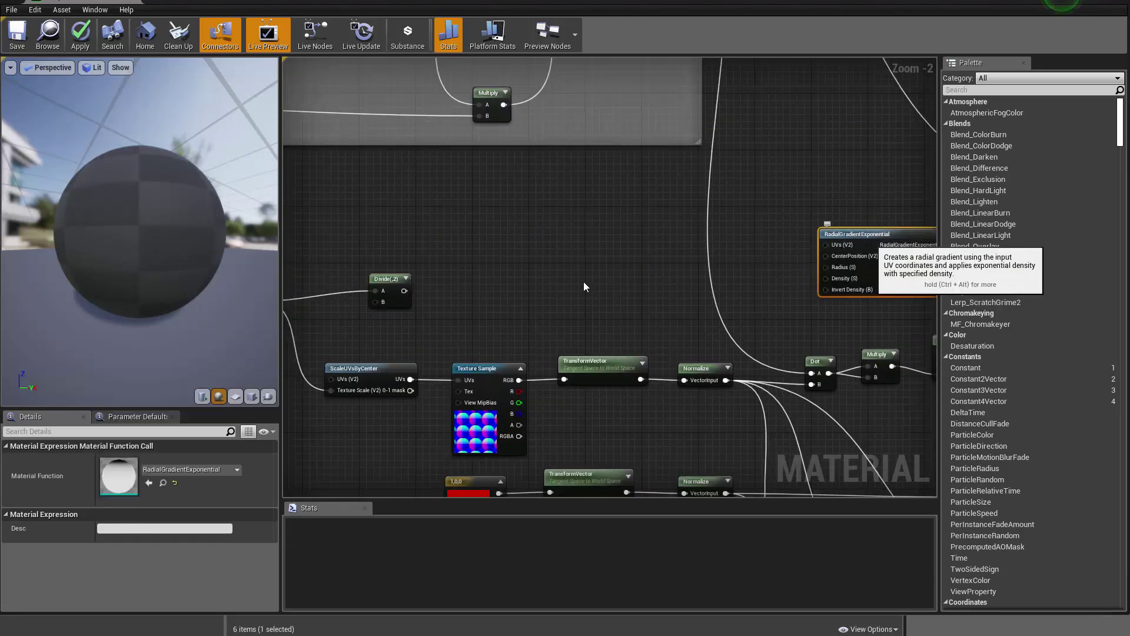
{"action": "left_click_drag", "start_coordinate": [403, 291], "coordinate": [829, 267]}
{"action": "scroll", "coordinate": [828, 267], "scroll_direction": "up", "scroll_amount": 2}
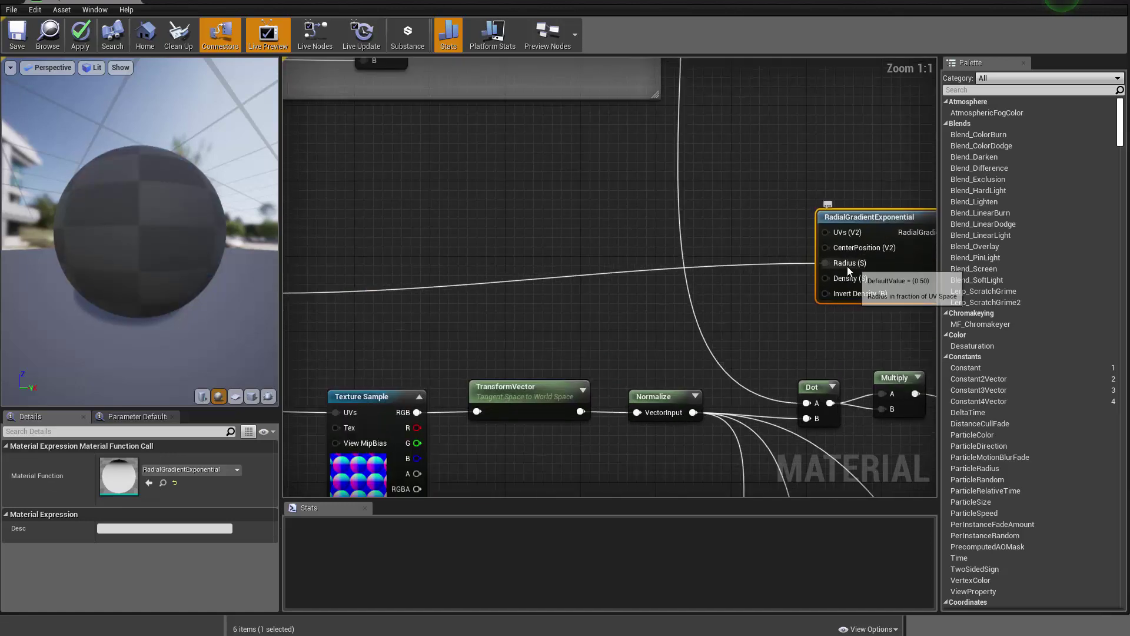
- Preview the RadialGradientExponential node on its own and switch the preview mesh to a plane to examine the gradient
{"action": "right_click_drag", "start_coordinate": [518, 303], "coordinate": [887, 256]}
{"action": "right_click_drag", "start_coordinate": [759, 272], "coordinate": [775, 299]}
{"action": "right_click_drag", "start_coordinate": [520, 230], "coordinate": [709, 230]}
{"action": "right_click", "coordinate": [669, 230]}
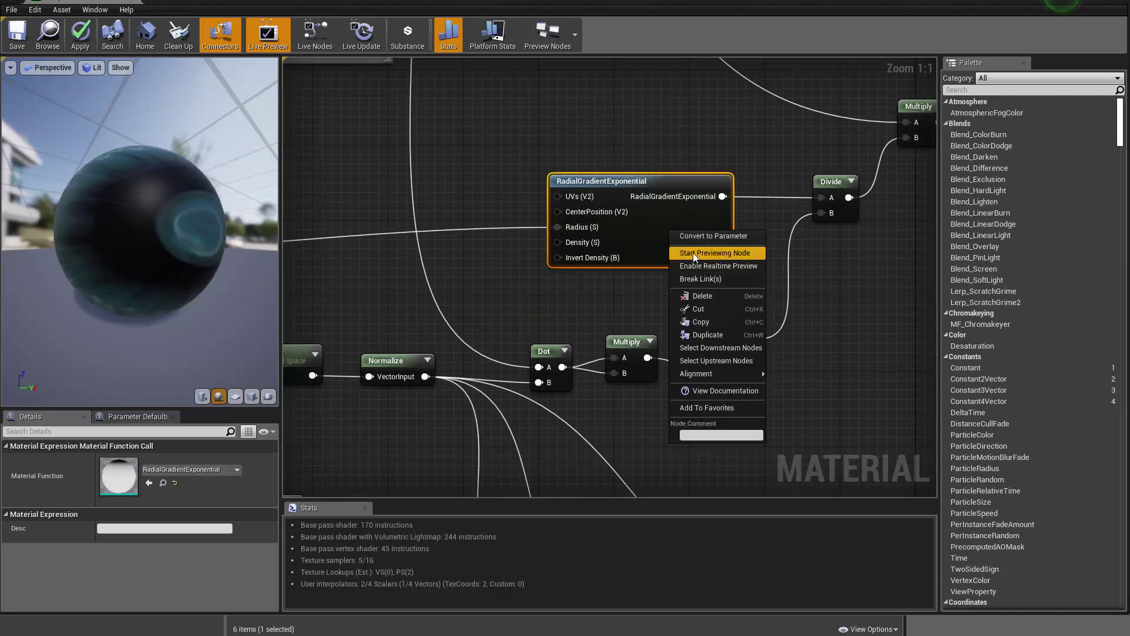
{"action": "left_click", "coordinate": [694, 252]}
{"action": "left_click_drag", "start_coordinate": [139, 231], "coordinate": [200, 206]}
{"action": "scroll", "coordinate": [155, 250], "scroll_direction": "down", "scroll_amount": 4}
{"action": "left_click_drag", "start_coordinate": [171, 249], "coordinate": [195, 306]}
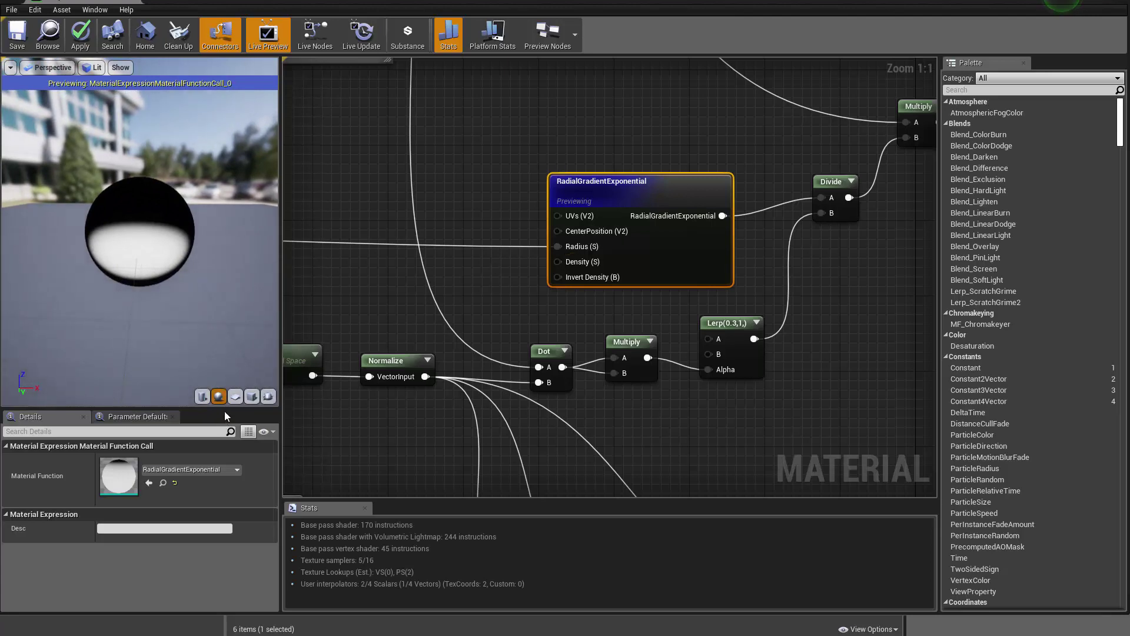
{"action": "left_click", "coordinate": [235, 398]}
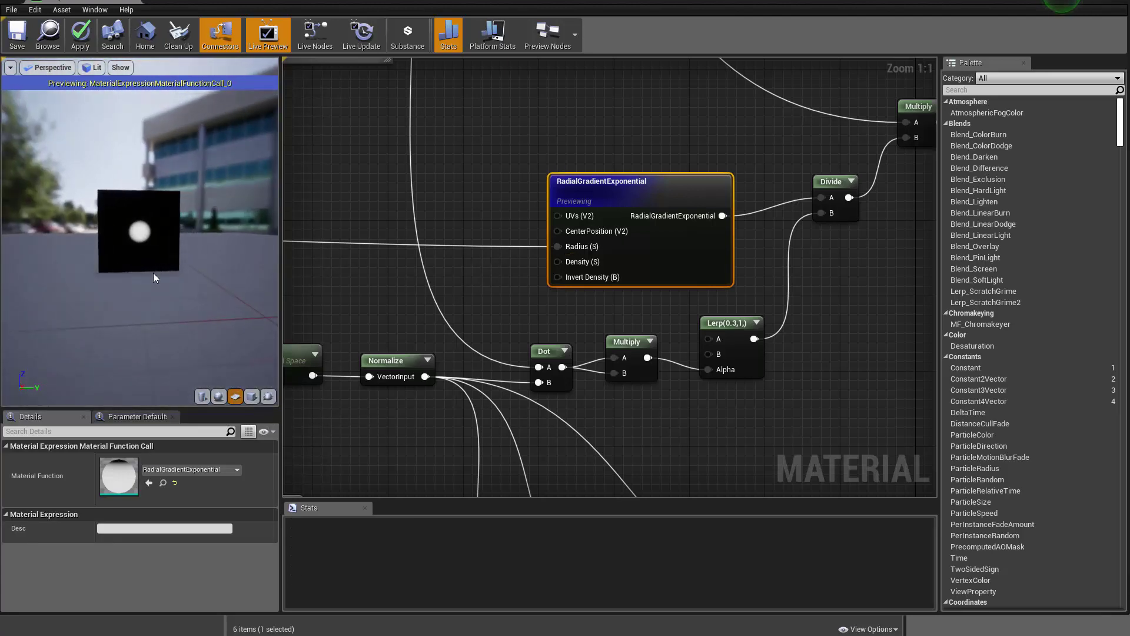
{"action": "scroll", "coordinate": [173, 263], "scroll_direction": "up", "scroll_amount": 4}
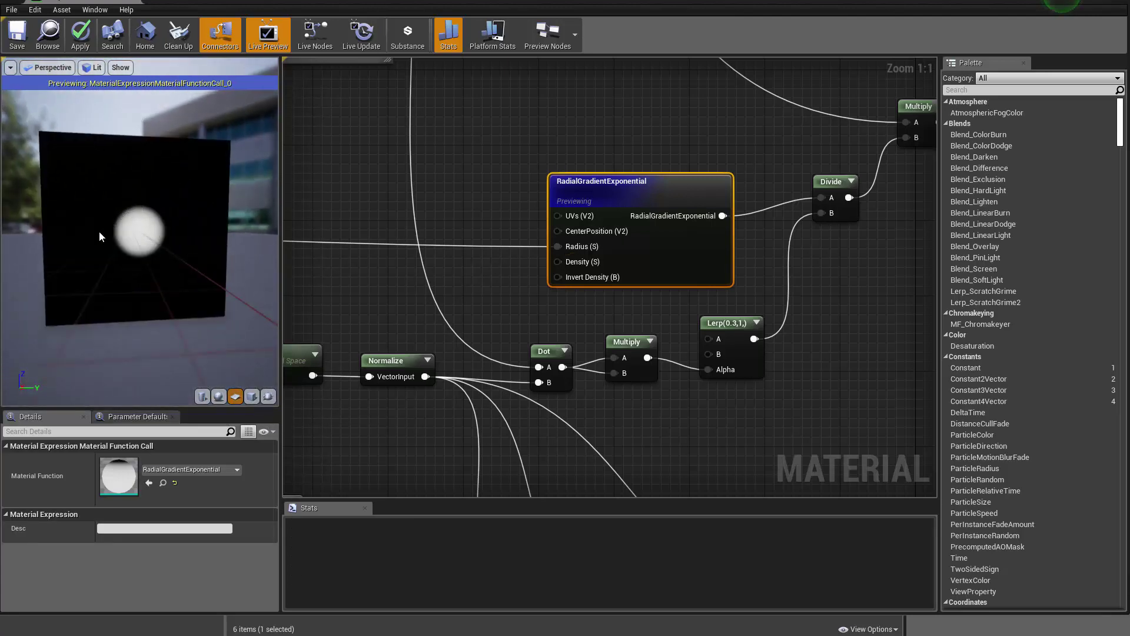
- Preview the Iris_Plane_Normal Texture Sample node on the plane to examine how the normal map is scaled
{"action": "scroll", "coordinate": [445, 292], "scroll_direction": "down", "scroll_amount": 4}
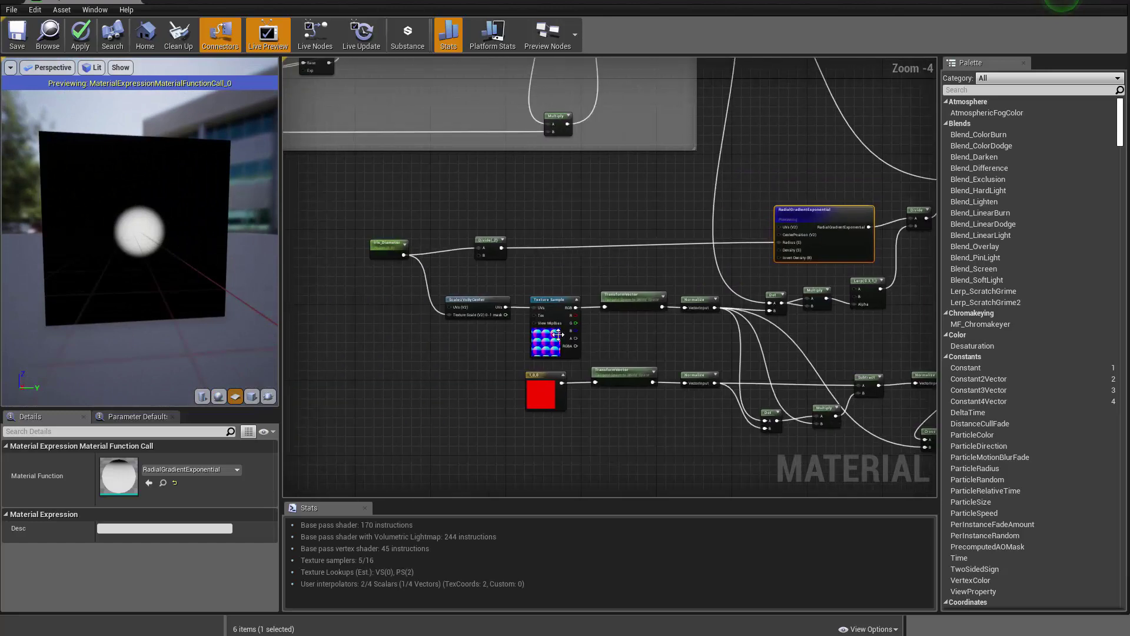
{"action": "scroll", "coordinate": [555, 325], "scroll_direction": "up", "scroll_amount": 4}
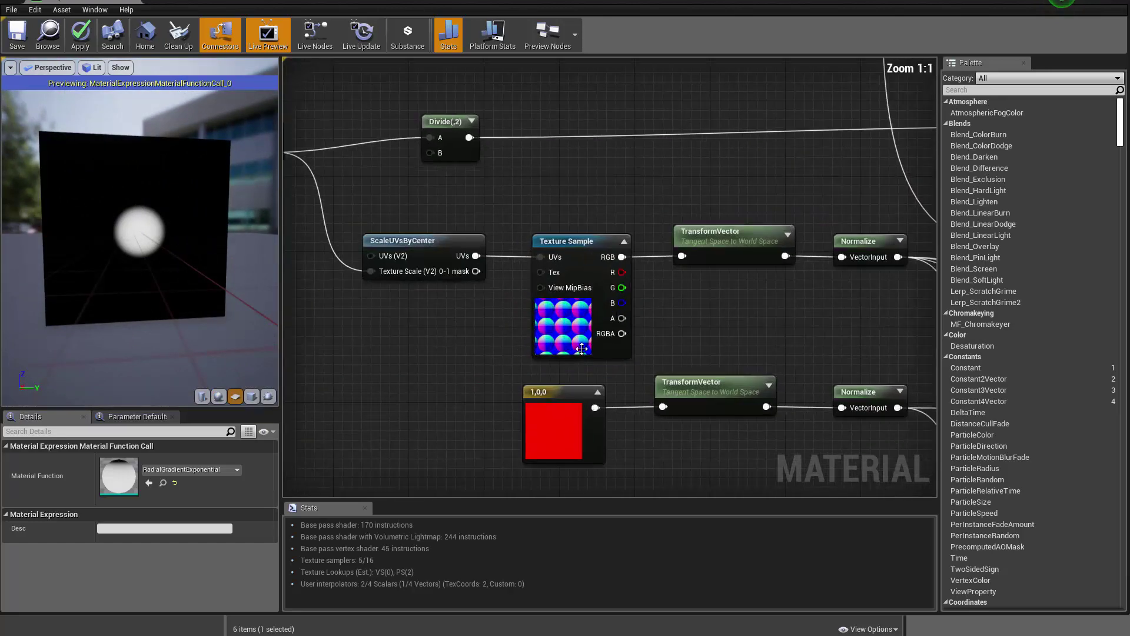
{"action": "left_click", "coordinate": [555, 325]}
{"action": "right_click", "coordinate": [556, 326]}
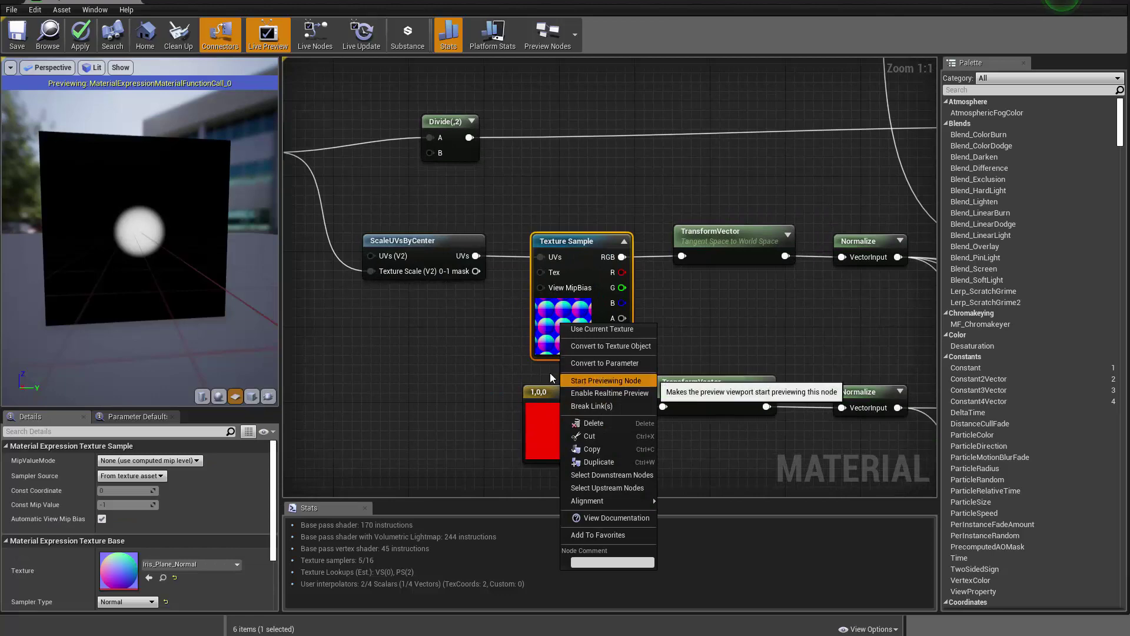
{"action": "left_click", "coordinate": [606, 379]}
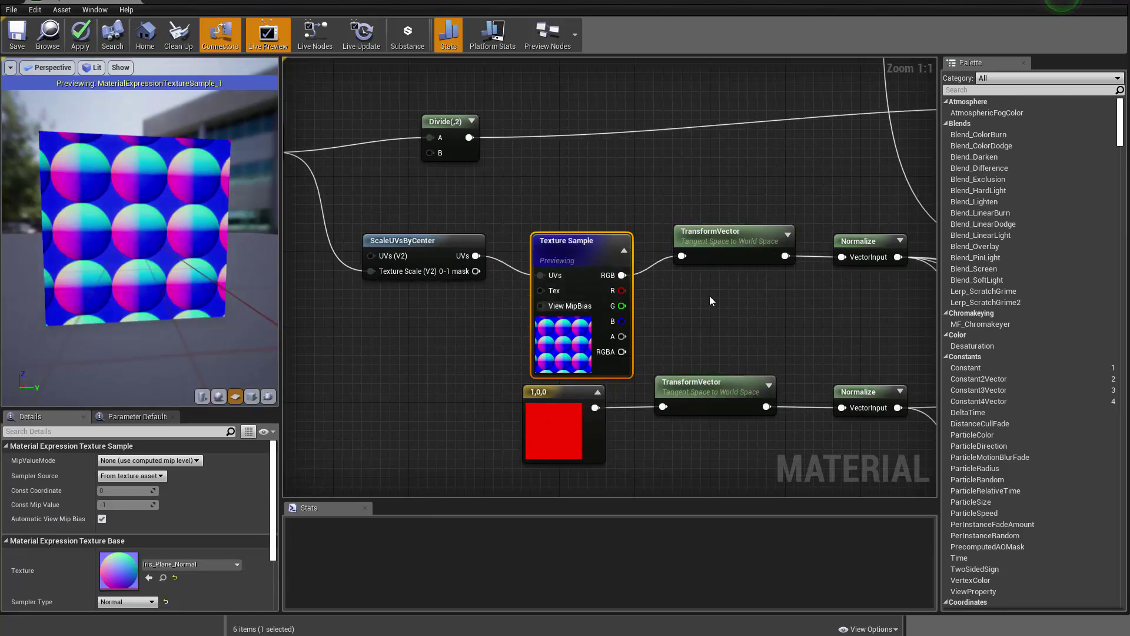
- Stop previewing the normal map's Texture Sample and inspect the full iris material on the plane
{"action": "scroll", "coordinate": [593, 316], "scroll_direction": "down", "scroll_amount": 4}
{"action": "right_click", "coordinate": [564, 336]}
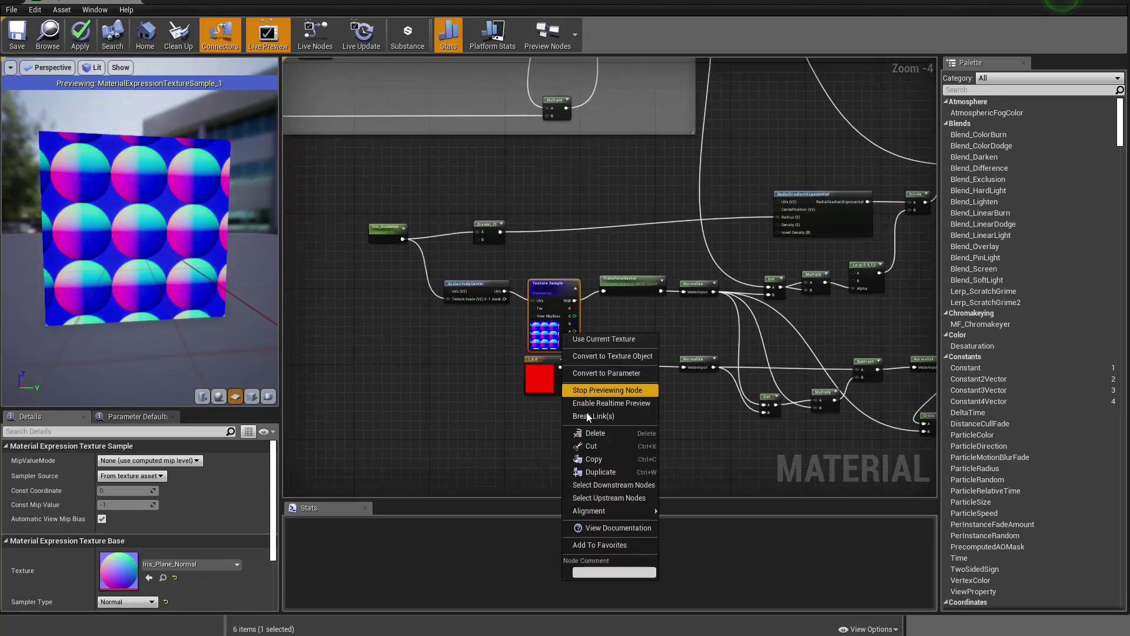
{"action": "left_click", "coordinate": [601, 390]}
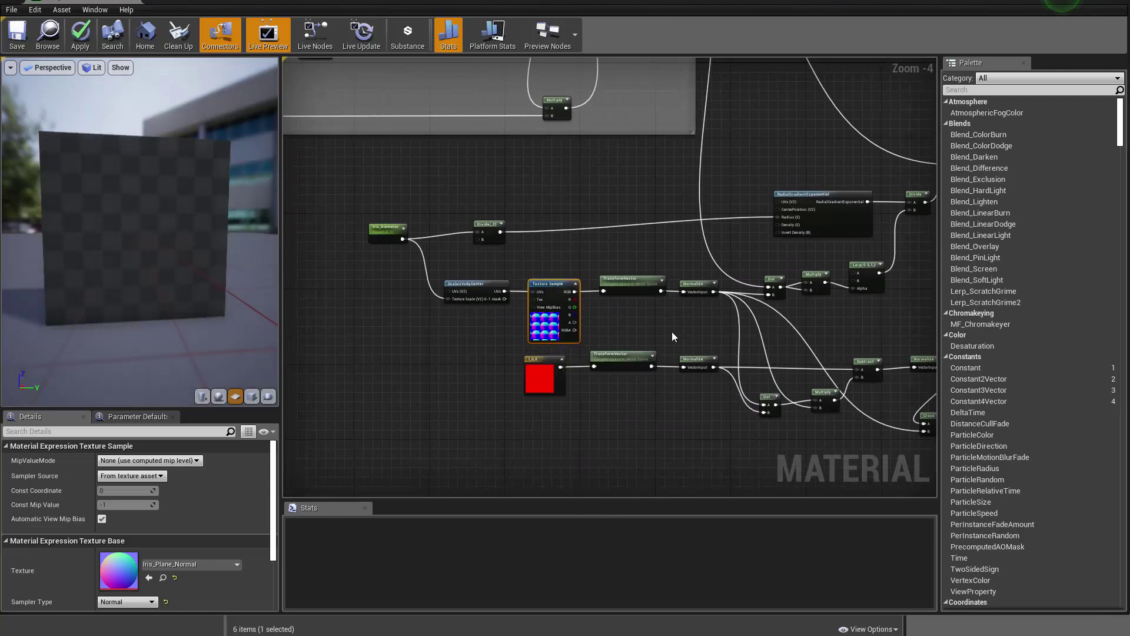
{"action": "scroll", "coordinate": [135, 242], "scroll_direction": "up", "scroll_amount": 3}
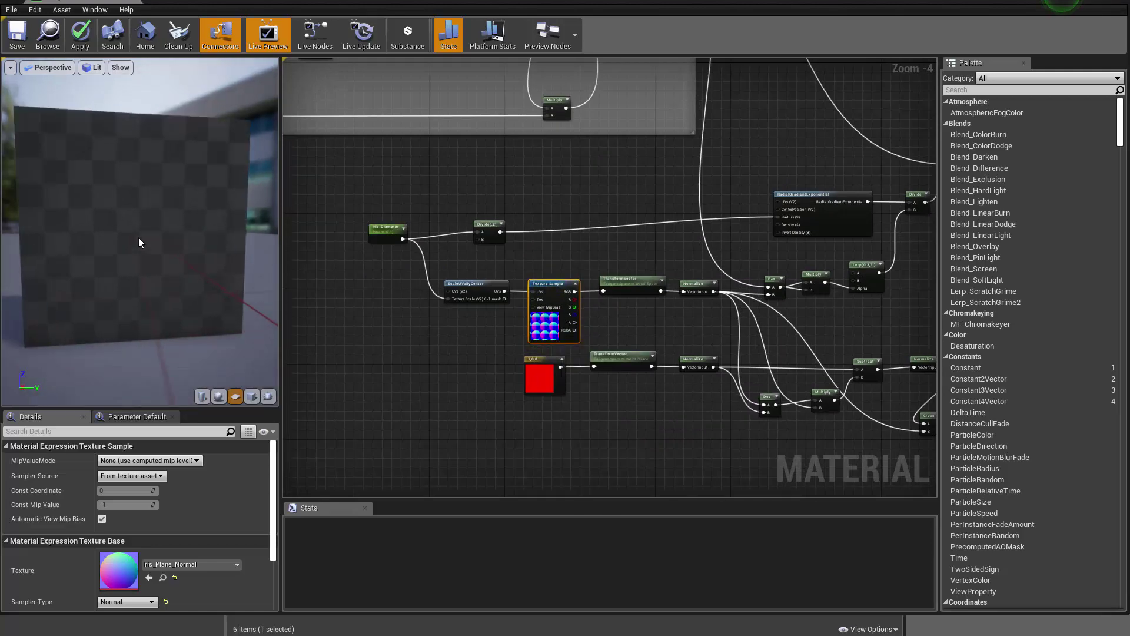
{"action": "scroll", "coordinate": [139, 229], "scroll_direction": "down", "scroll_amount": 2}
{"action": "scroll", "coordinate": [465, 255], "scroll_direction": "down", "scroll_amount": 3}
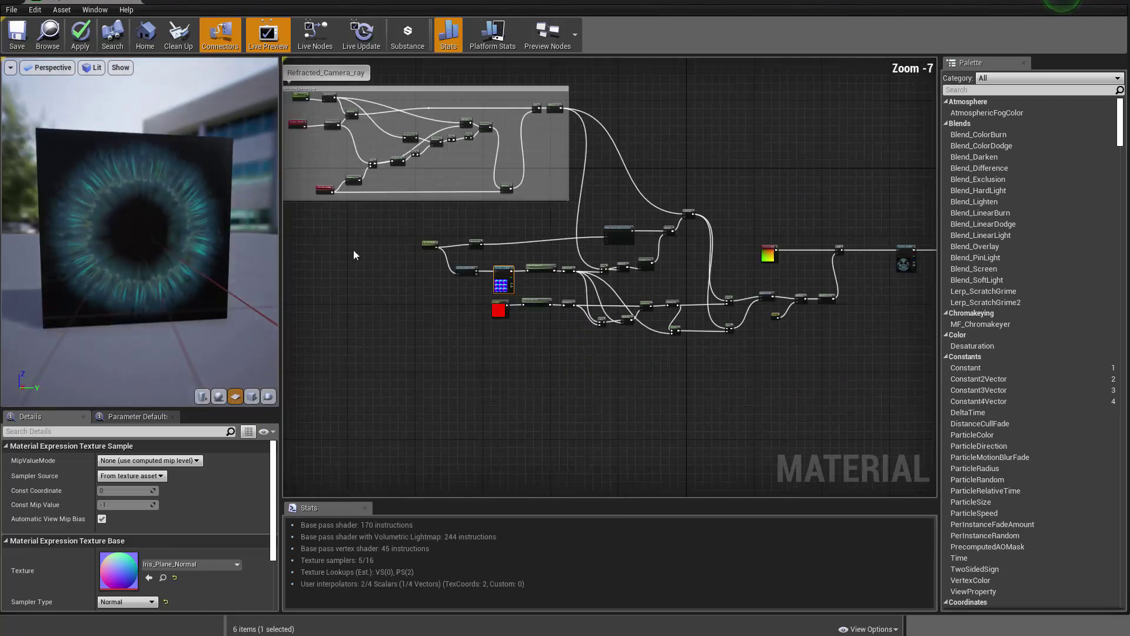
{"action": "mouse_move", "coordinate": [165, 236]}
{"action": "left_mouse_down"}
{"action": "mouse_move", "coordinate": [236, 235]}
{"action": "mouse_move", "coordinate": [176, 212]}
{"action": "mouse_move", "coordinate": [118, 230]}
{"action": "mouse_move", "coordinate": [177, 206]}
{"action": "mouse_move", "coordinate": [164, 265]}
{"action": "mouse_move", "coordinate": [130, 218]}
{"action": "mouse_move", "coordinate": [100, 227]}
{"action": "mouse_move", "coordinate": [168, 231]}
{"action": "left_mouse_up"}
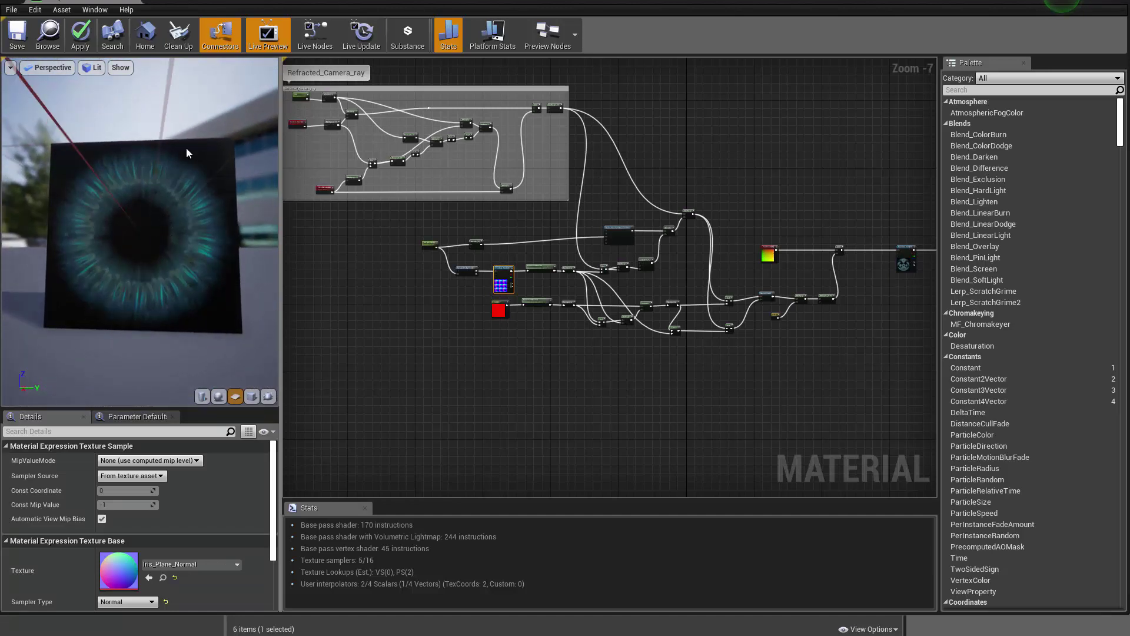
- Move the iris Texture Sample and M_Eyeball nodes together farther away from the Add node to free space between them
{"action": "scroll", "coordinate": [489, 356], "scroll_direction": "up", "scroll_amount": 8}
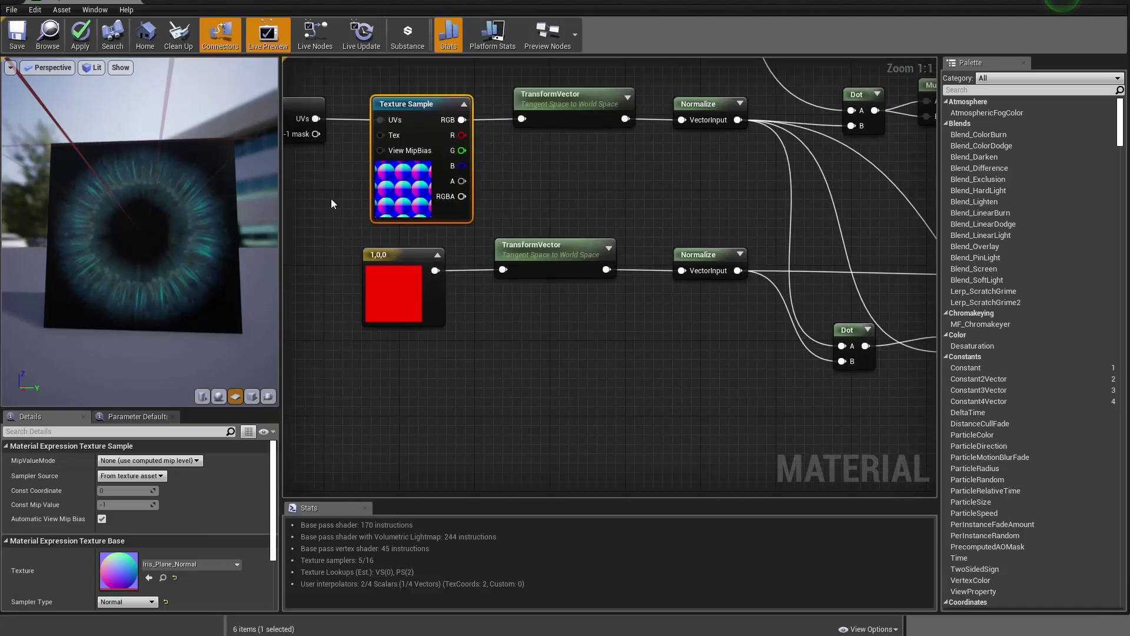
{"action": "right_click_drag", "start_coordinate": [351, 221], "coordinate": [448, 439]}
{"action": "right_click_drag", "start_coordinate": [850, 291], "coordinate": [705, 353]}
{"action": "scroll", "coordinate": [562, 403], "scroll_direction": "down", "scroll_amount": 3}
{"action": "right_click_drag", "start_coordinate": [478, 359], "coordinate": [489, 321]}
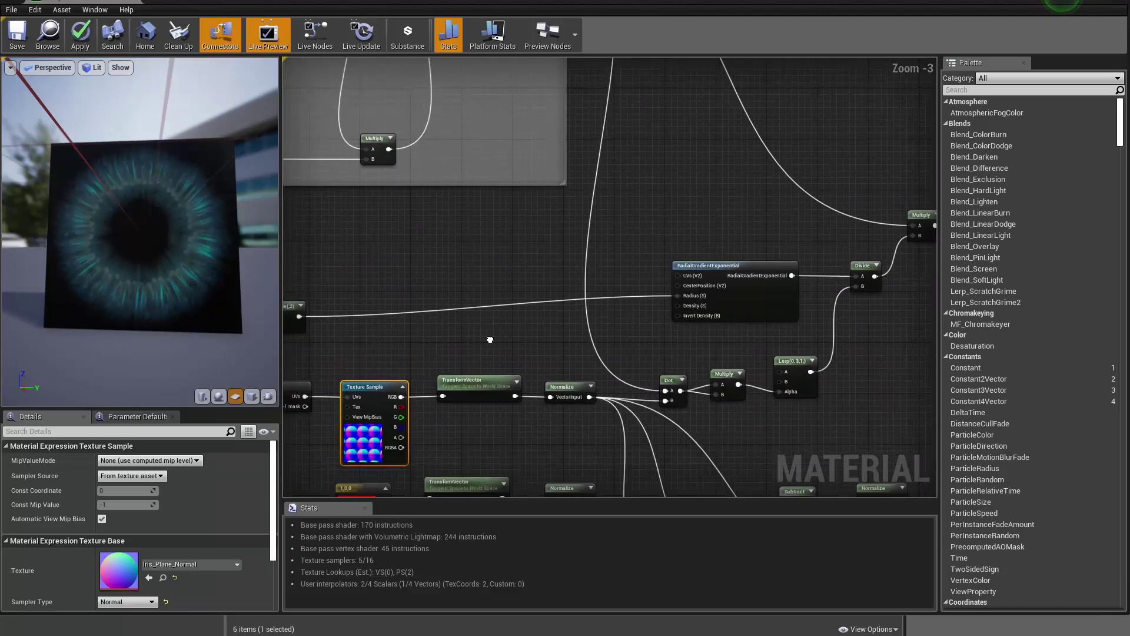
{"action": "right_click_drag", "start_coordinate": [812, 328], "coordinate": [430, 292]}
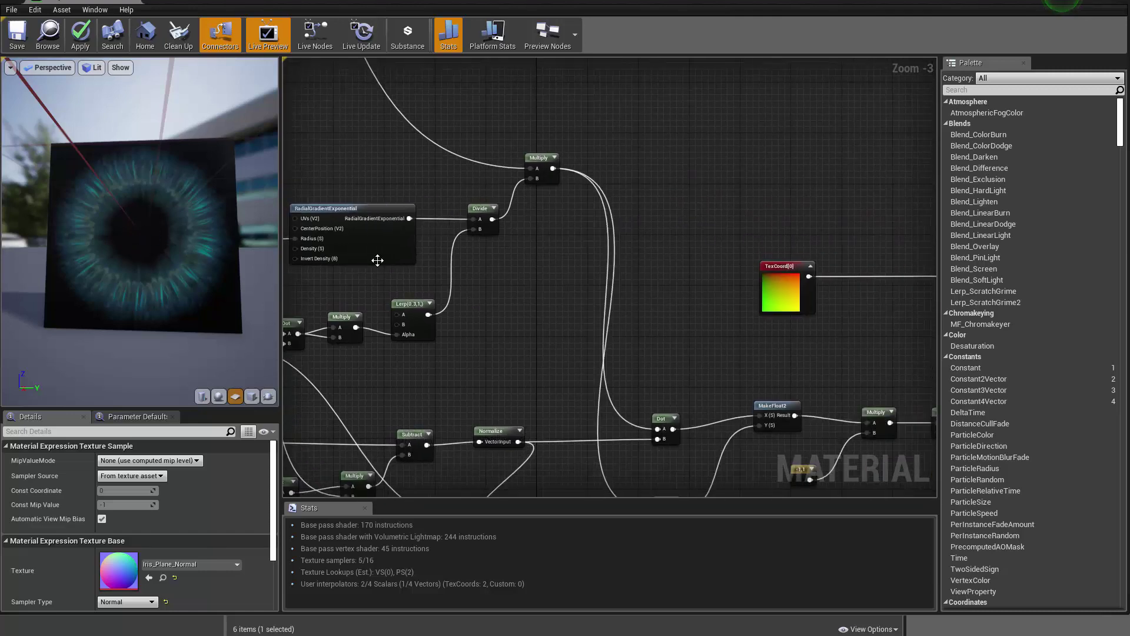
{"action": "right_click_drag", "start_coordinate": [932, 295], "coordinate": [398, 281]}
{"action": "right_click_drag", "start_coordinate": [586, 309], "coordinate": [403, 321]}
{"action": "left_click_drag", "start_coordinate": [469, 202], "coordinate": [696, 387]}
{"action": "left_click_drag", "start_coordinate": [472, 325], "coordinate": [706, 317]}
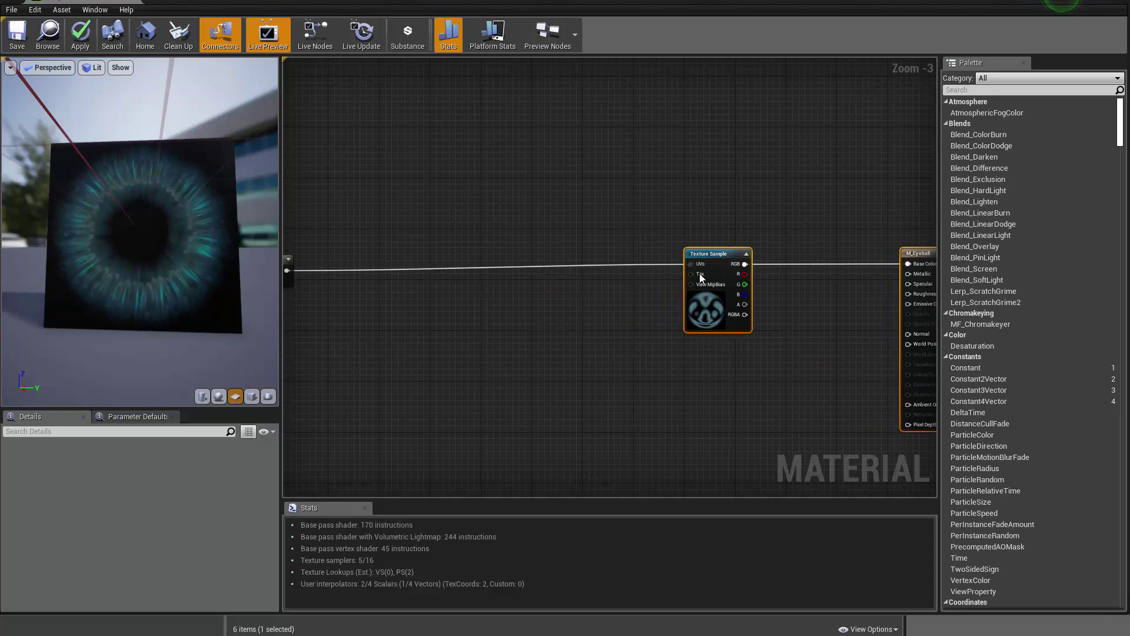
{"action": "right_click_drag", "start_coordinate": [494, 305], "coordinate": [766, 309]}
{"action": "scroll", "coordinate": [564, 312], "scroll_direction": "up", "scroll_amount": 3}
{"action": "left_click", "coordinate": [537, 217]}
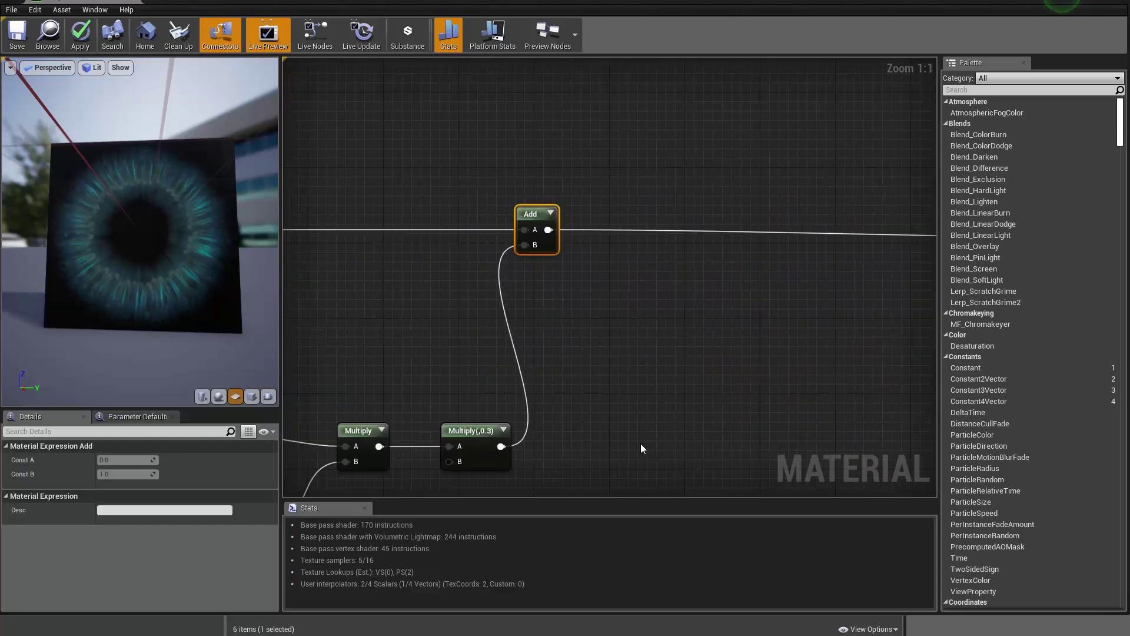
{"action": "right_click_drag", "start_coordinate": [566, 384], "coordinate": [480, 393]}
{"action": "left_click", "coordinate": [489, 284]}
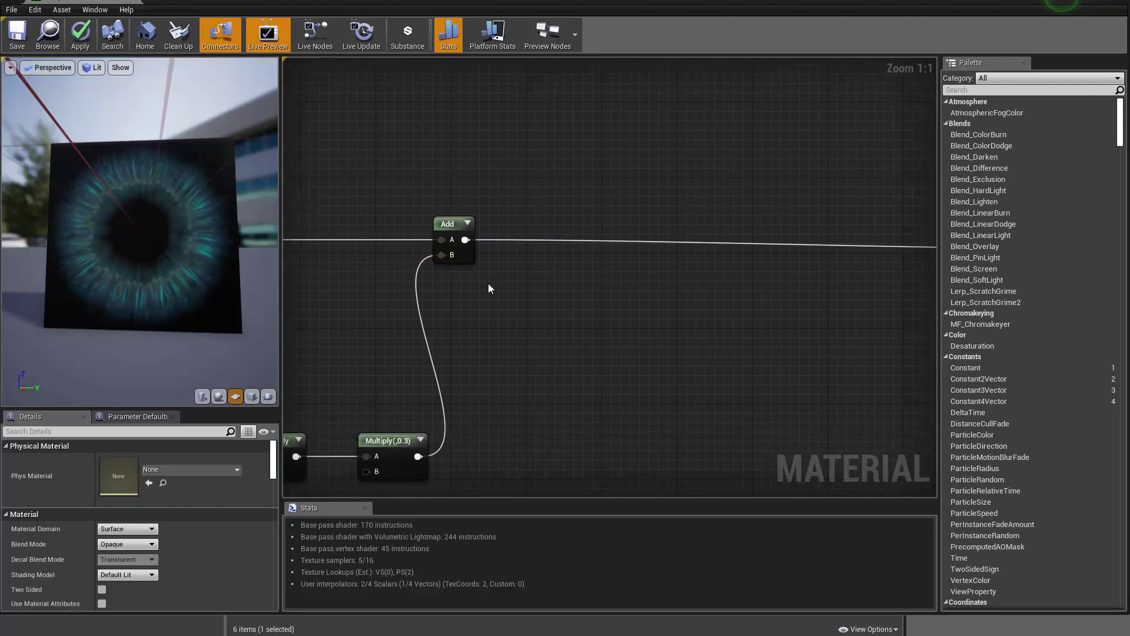
- Insert a Subtract node with Const B 0.5 between the Add node's output and the iris Texture Sample's UVs
{"action": "right_click_drag", "start_coordinate": [489, 283], "coordinate": [462, 347]}
{"action": "right_click", "coordinate": [464, 260]}
{"action": "right_click_drag", "start_coordinate": [490, 234], "coordinate": [359, 224]}
{"action": "right_click", "coordinate": [398, 235]}
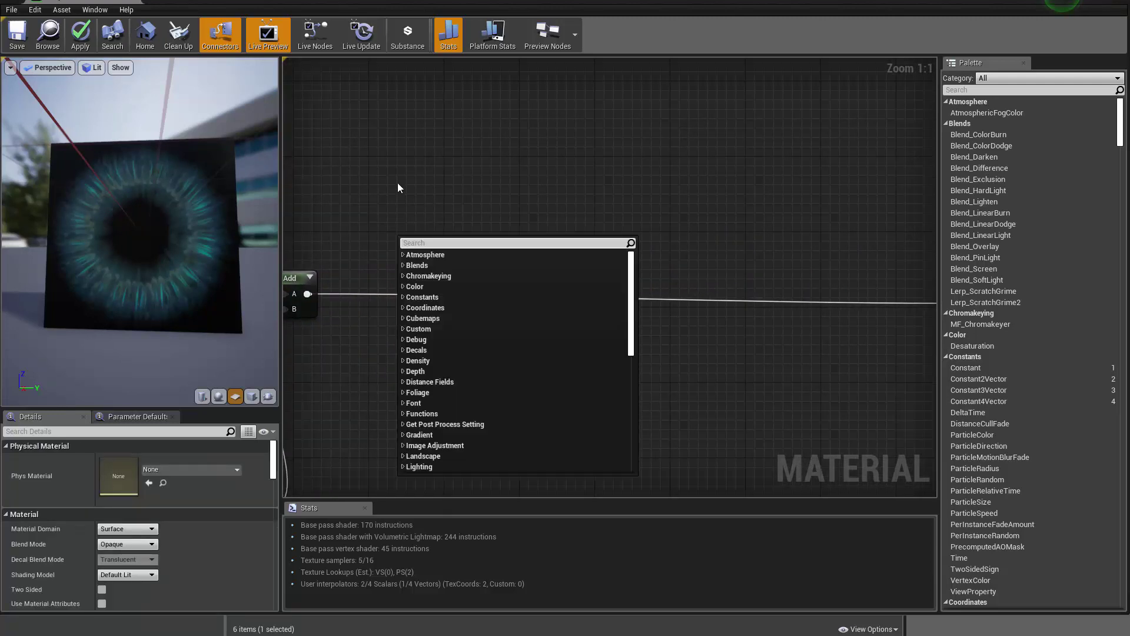
{"action": "type", "text": "sub"}
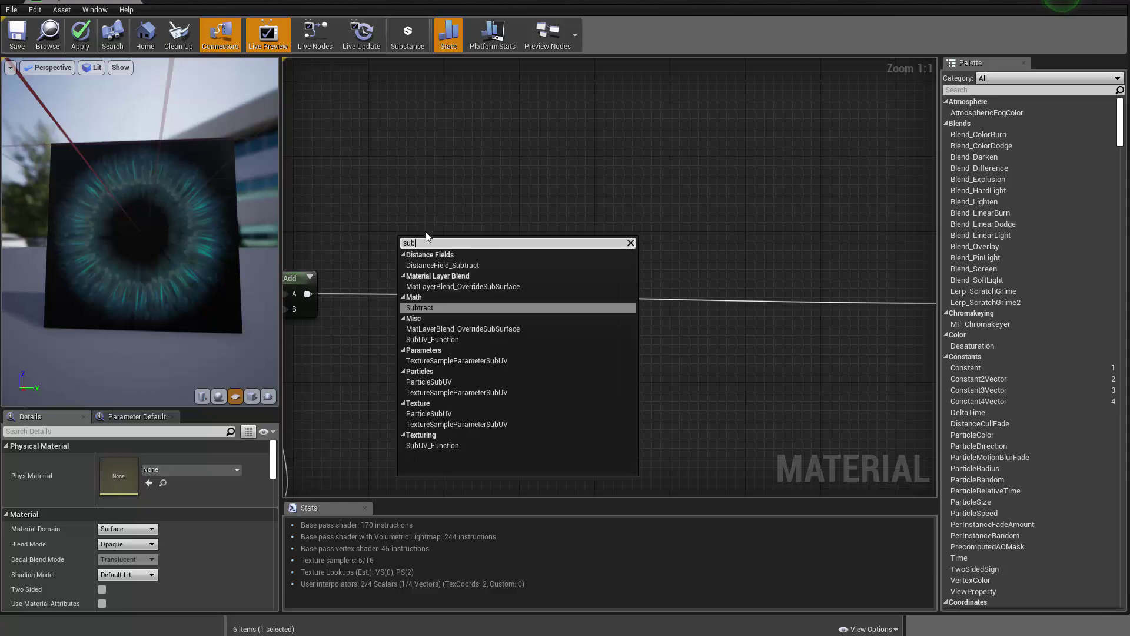
{"action": "key", "text": "Return"}
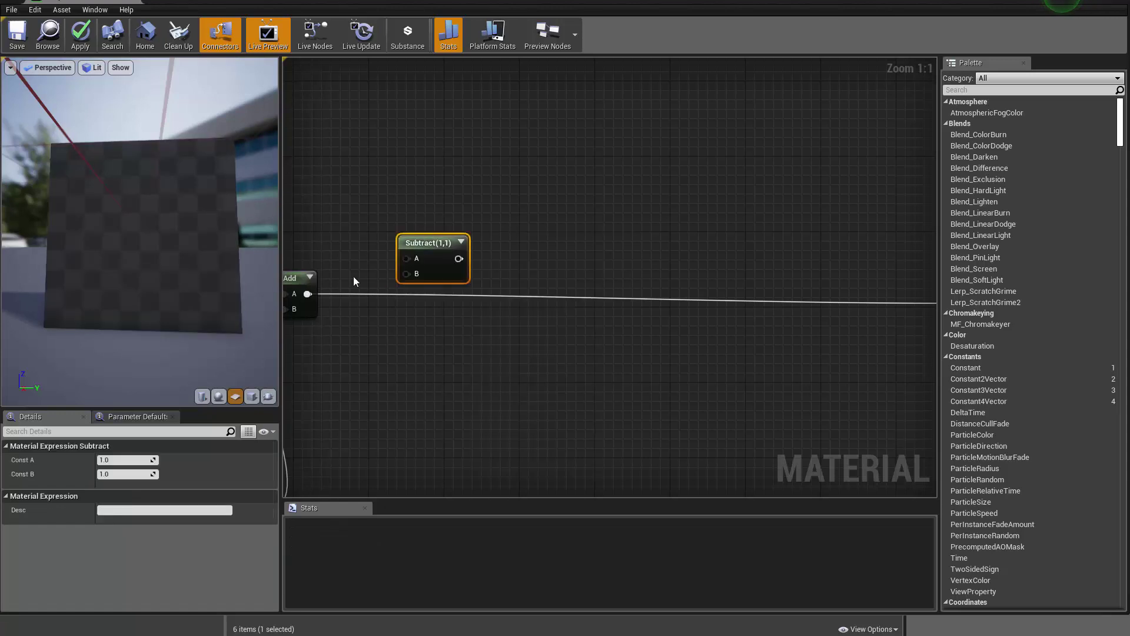
{"action": "left_click_drag", "start_coordinate": [308, 294], "coordinate": [408, 260]}
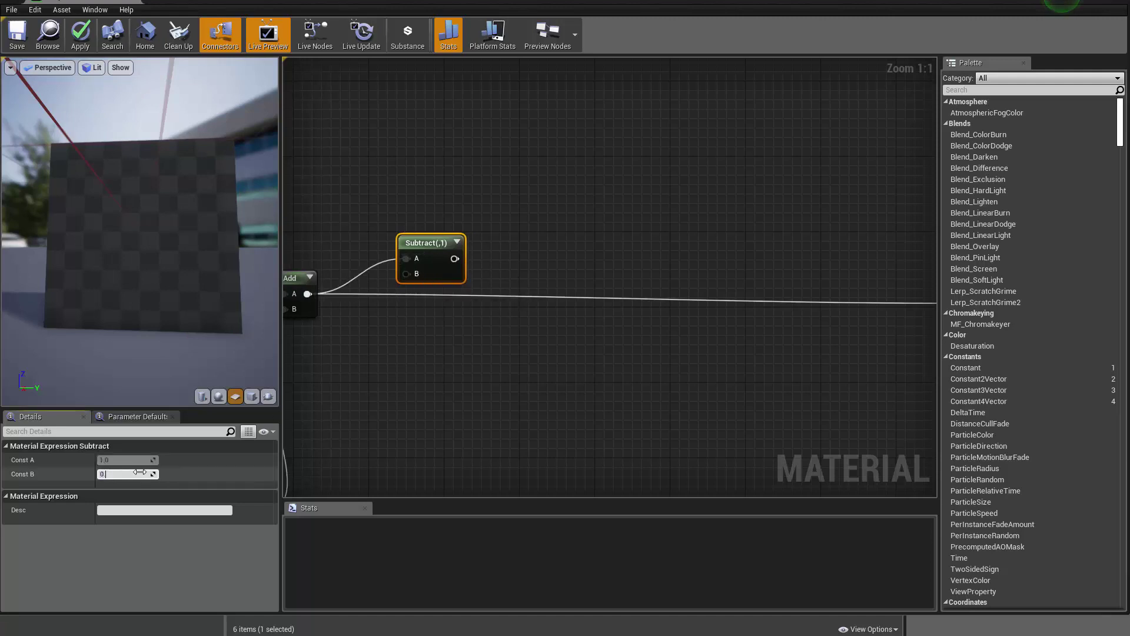
{"action": "key", "text": "Return"}
{"action": "scroll", "coordinate": [422, 246], "scroll_direction": "down", "scroll_amount": 3}
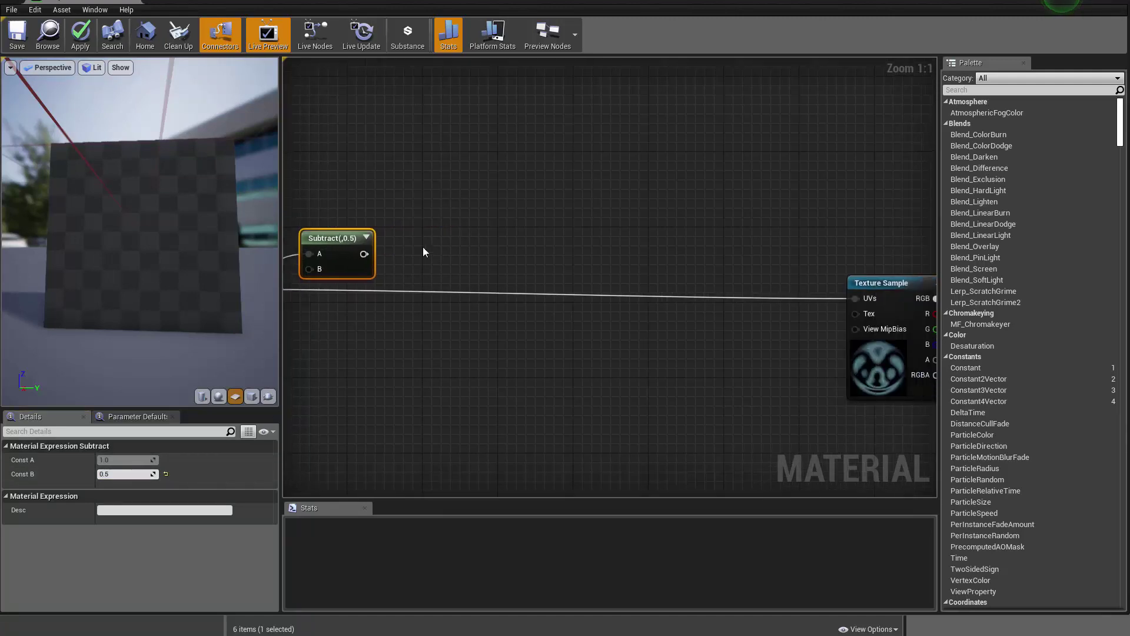
{"action": "left_click_drag", "start_coordinate": [375, 248], "coordinate": [651, 299]}
- Preview the Subtract node on the plane to examine the recentred UV coordinates
{"action": "scroll", "coordinate": [651, 276], "scroll_direction": "up", "scroll_amount": 2}
{"action": "right_click", "coordinate": [646, 300]}
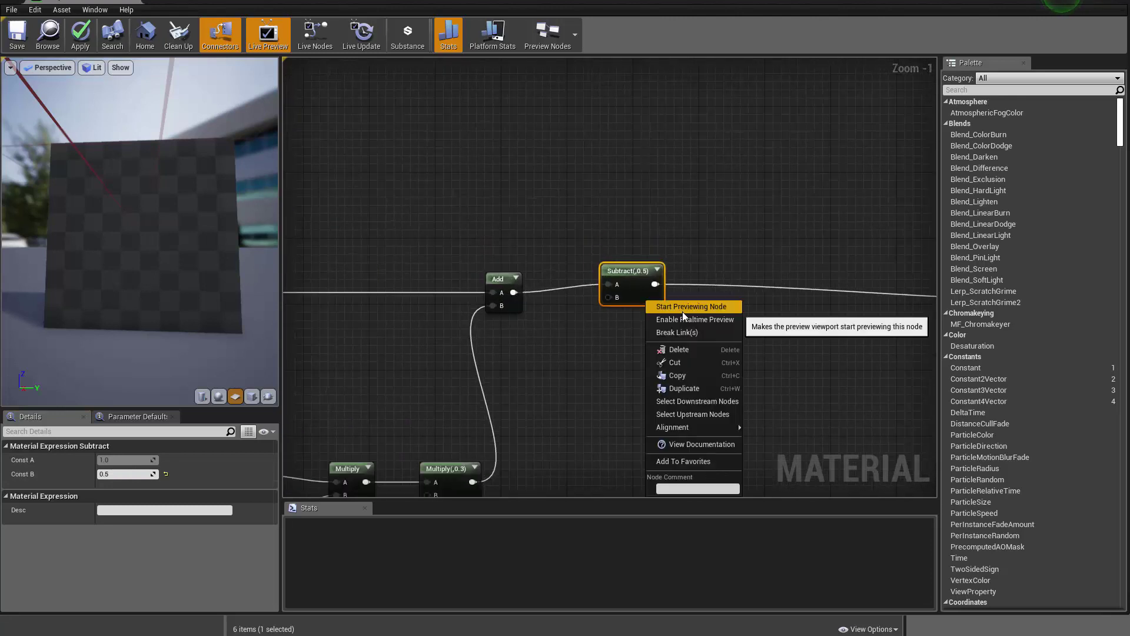
{"action": "left_click", "coordinate": [683, 307]}
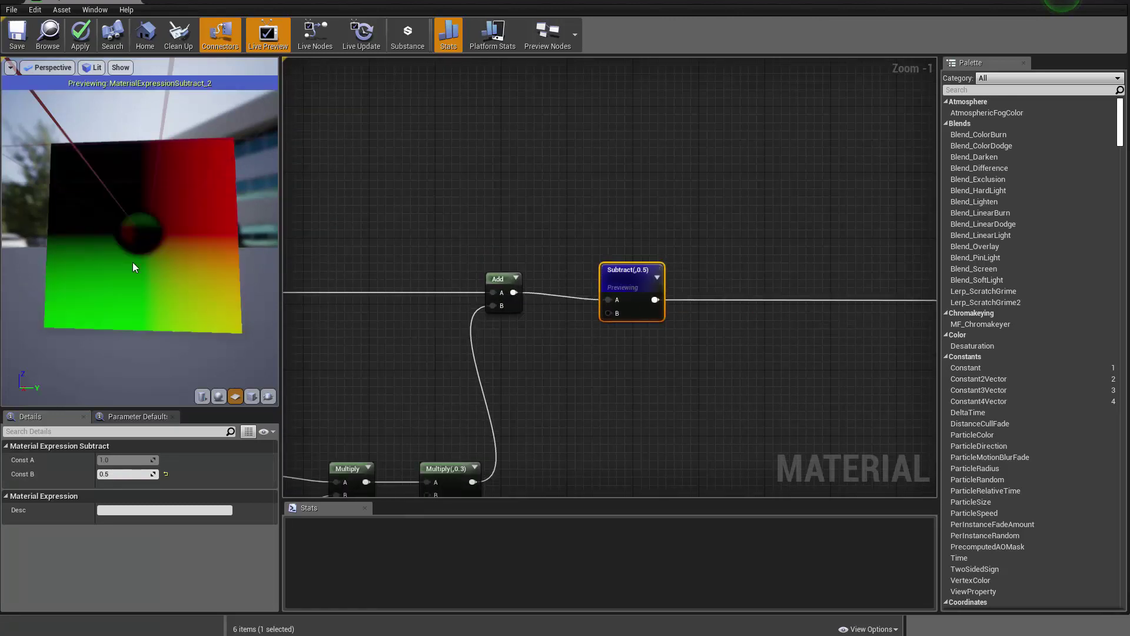
{"action": "left_click_drag", "start_coordinate": [132, 263], "coordinate": [133, 263]}
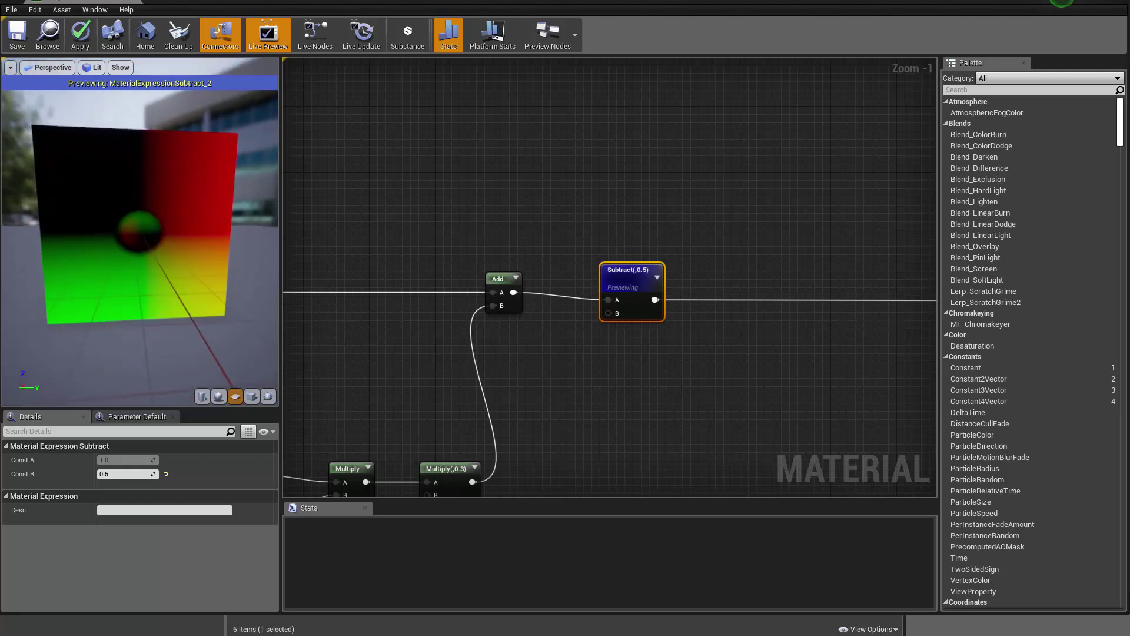
- Preview the Add node for comparison, and return the preview to the Subtract node to examine where the UV origin lies
{"action": "right_click", "coordinate": [498, 278]}
{"action": "left_click", "coordinate": [533, 284]}
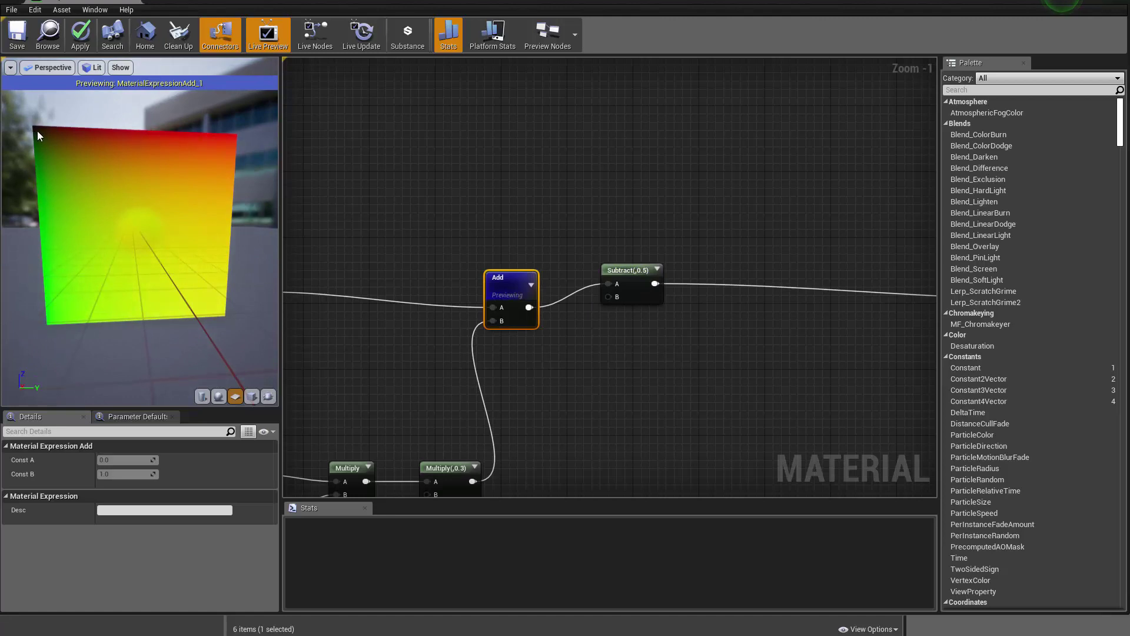
{"action": "left_click_drag", "start_coordinate": [93, 215], "coordinate": [140, 239]}
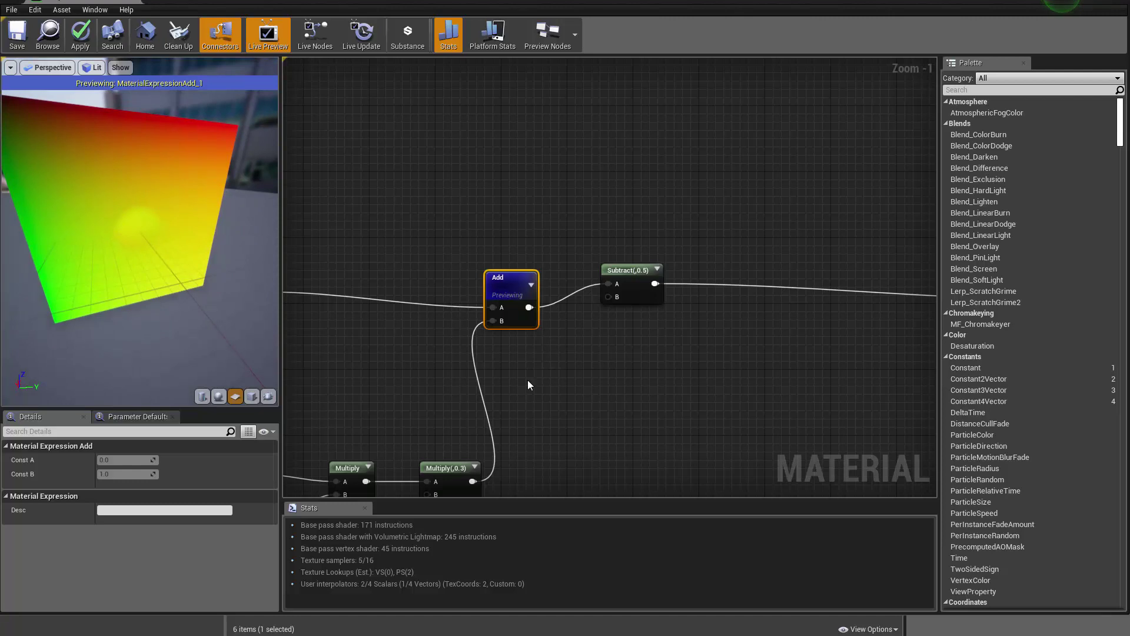
{"action": "right_click", "coordinate": [645, 291]}
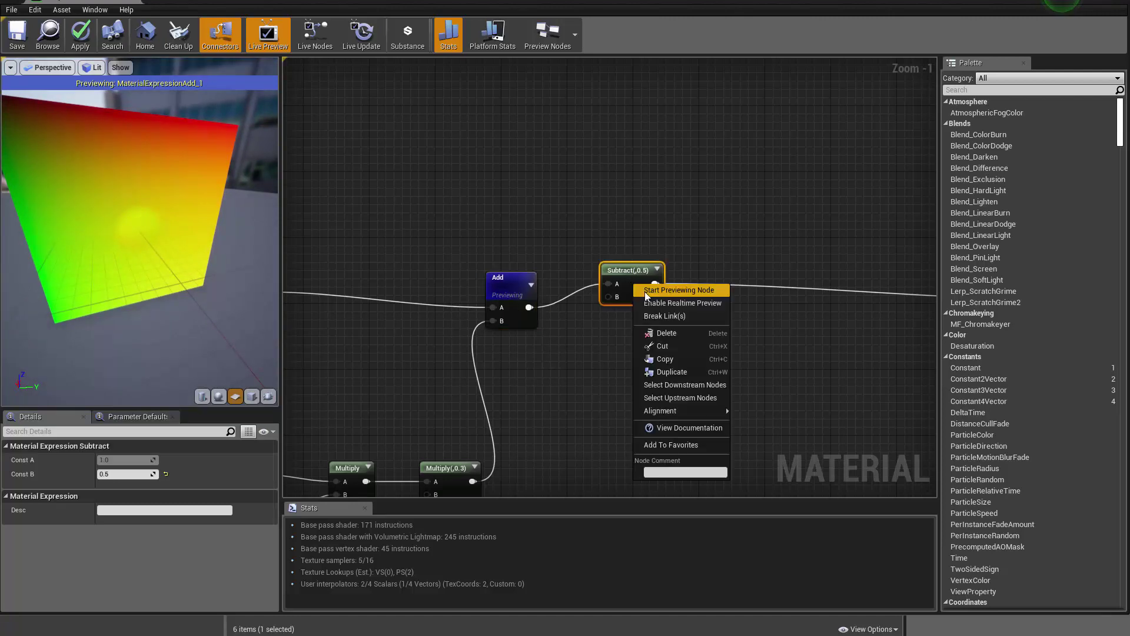
{"action": "left_click", "coordinate": [679, 291]}
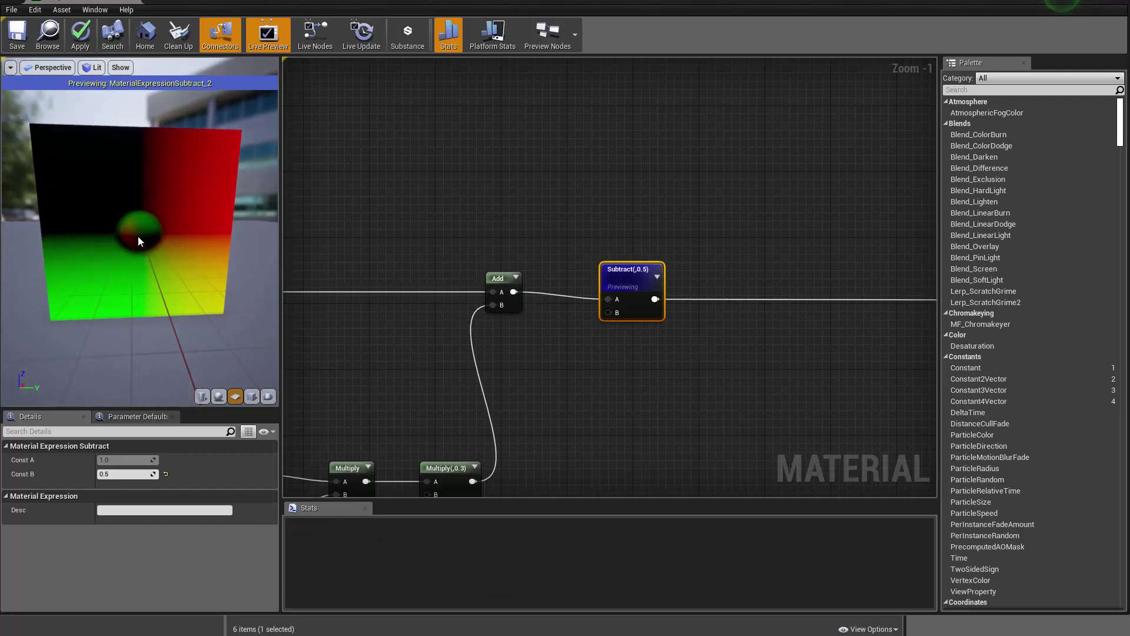
{"action": "left_click_drag", "start_coordinate": [143, 241], "coordinate": [159, 241]}
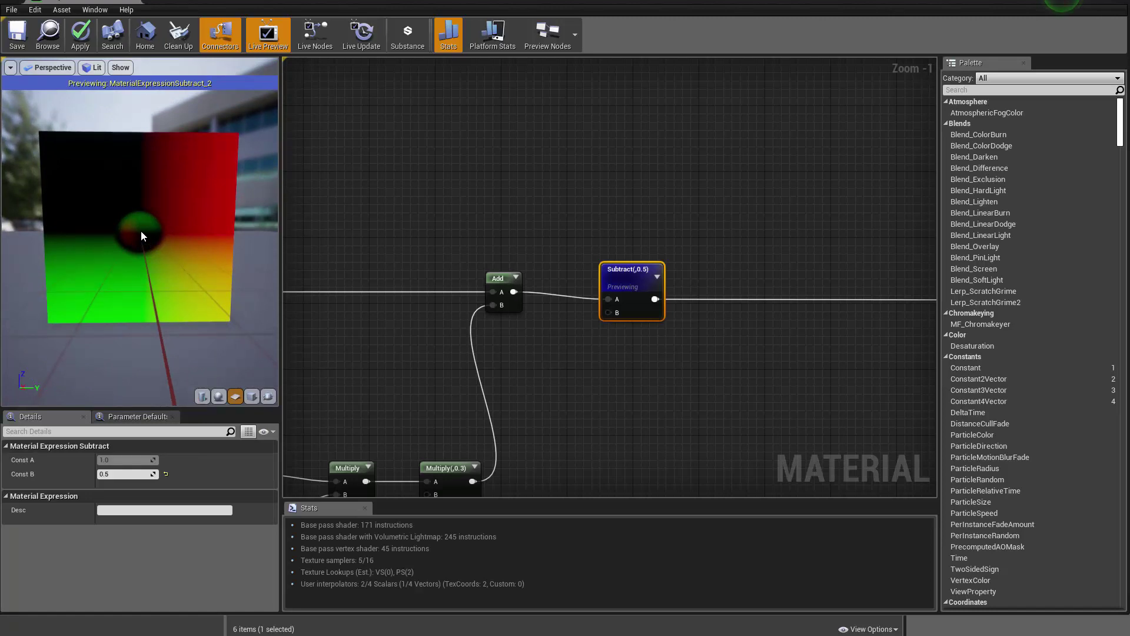
- Insert a Multiply node between the Subtract node and the iris Texture Sample's UVs
{"action": "right_click_drag", "start_coordinate": [779, 343], "coordinate": [616, 320]}
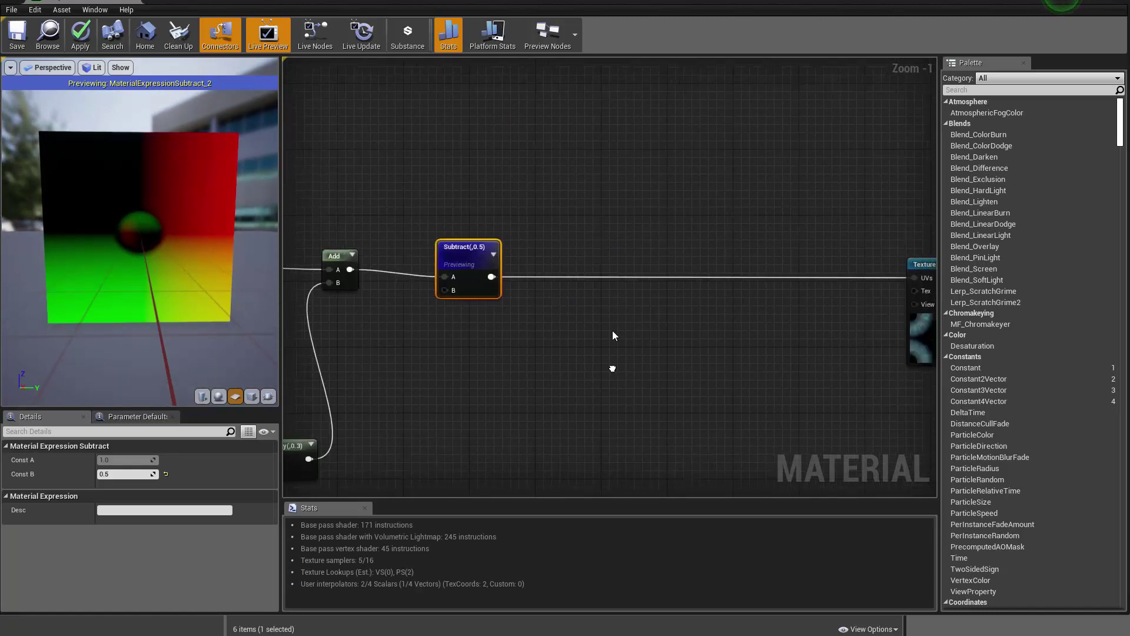
{"action": "left_click", "coordinate": [577, 245]}
{"action": "left_click_drag", "start_coordinate": [492, 277], "coordinate": [915, 279]}
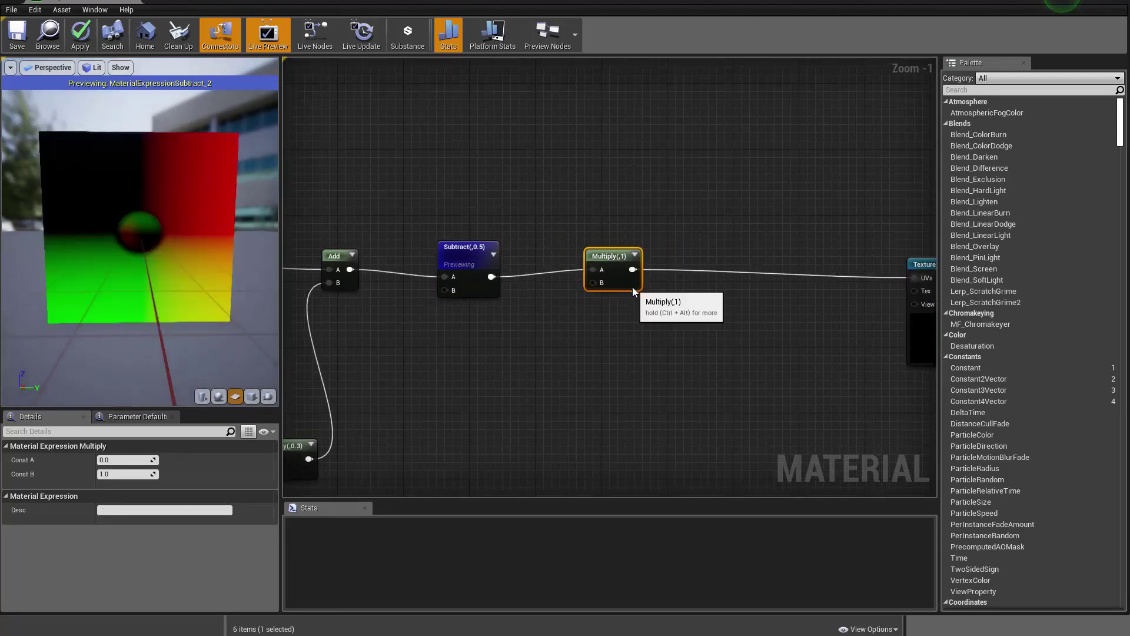
- Add a Divide node below the red 1,0,0 constant and connect the Iris_Diameter parameter to its B input
{"action": "scroll", "coordinate": [525, 338], "scroll_direction": "down", "scroll_amount": 4}
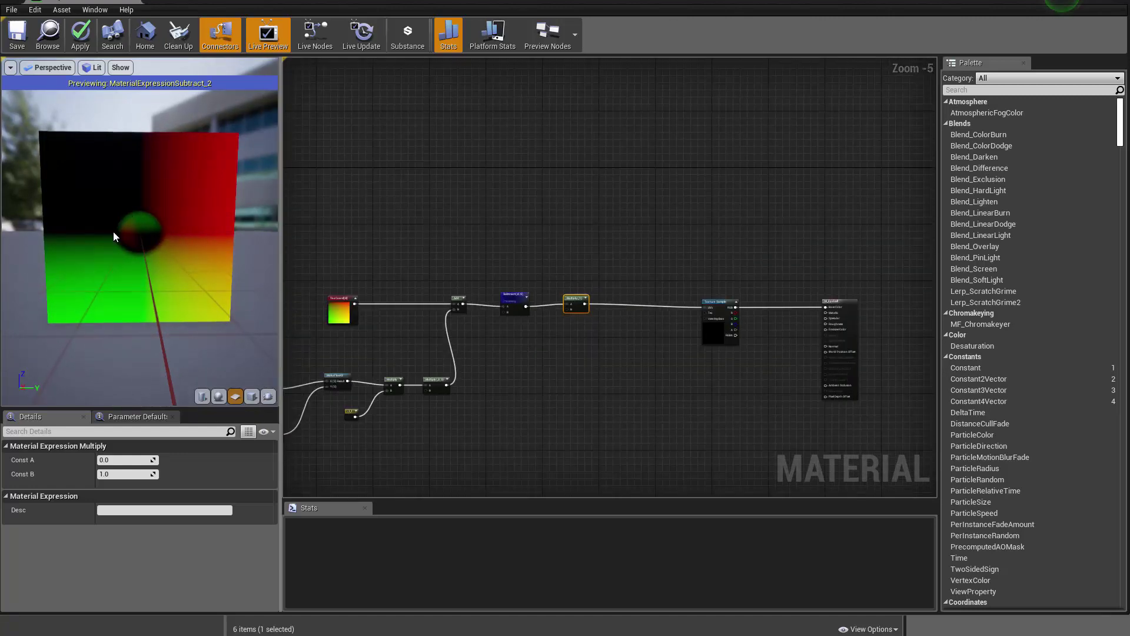
{"action": "scroll", "coordinate": [354, 331], "scroll_direction": "down", "scroll_amount": 4}
{"action": "right_click_drag", "start_coordinate": [353, 331], "coordinate": [706, 334]}
{"action": "scroll", "coordinate": [624, 328], "scroll_direction": "up", "scroll_amount": 9}
{"action": "right_click_drag", "start_coordinate": [493, 334], "coordinate": [480, 307]}
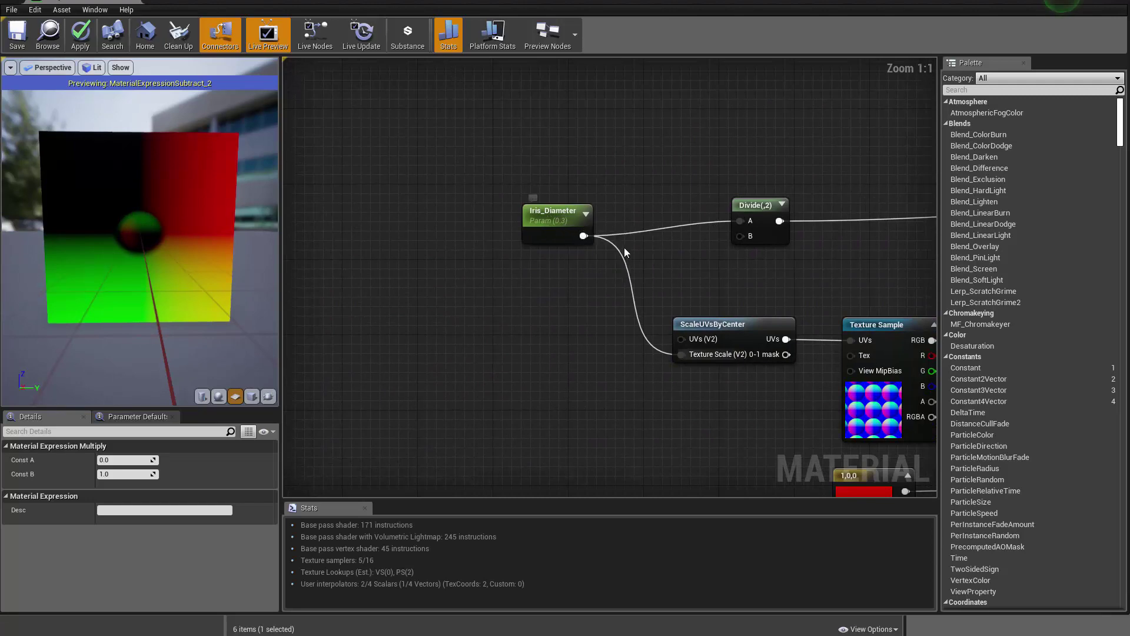
{"action": "right_click_drag", "start_coordinate": [648, 257], "coordinate": [465, 233]}
{"action": "scroll", "coordinate": [466, 233], "scroll_direction": "down", "scroll_amount": 4}
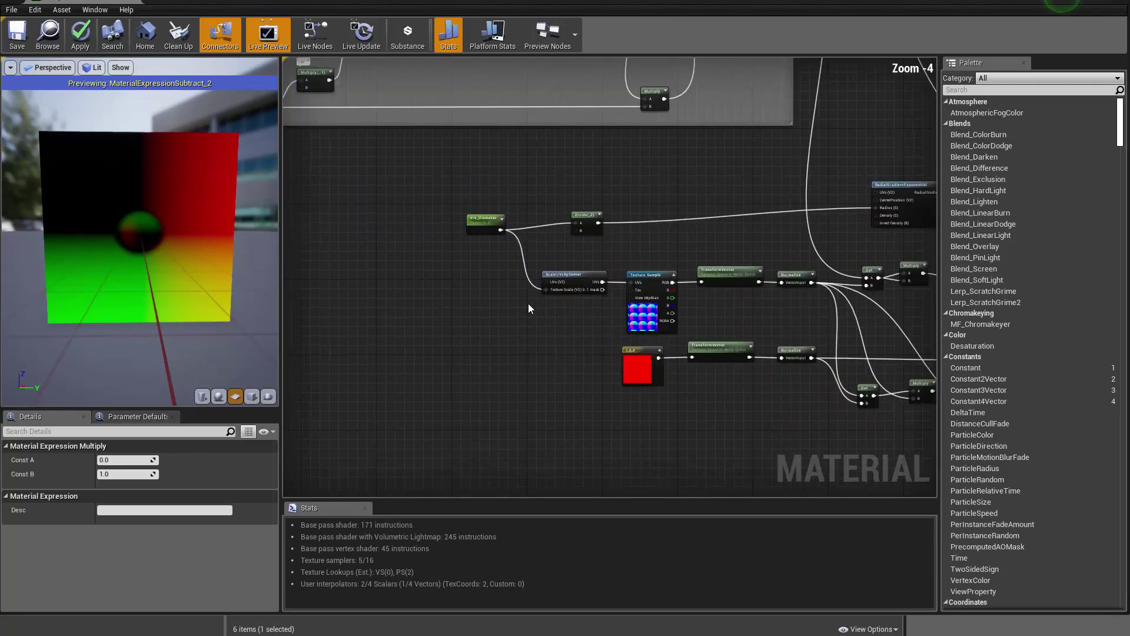
{"action": "right_click_drag", "start_coordinate": [612, 377], "coordinate": [482, 270]}
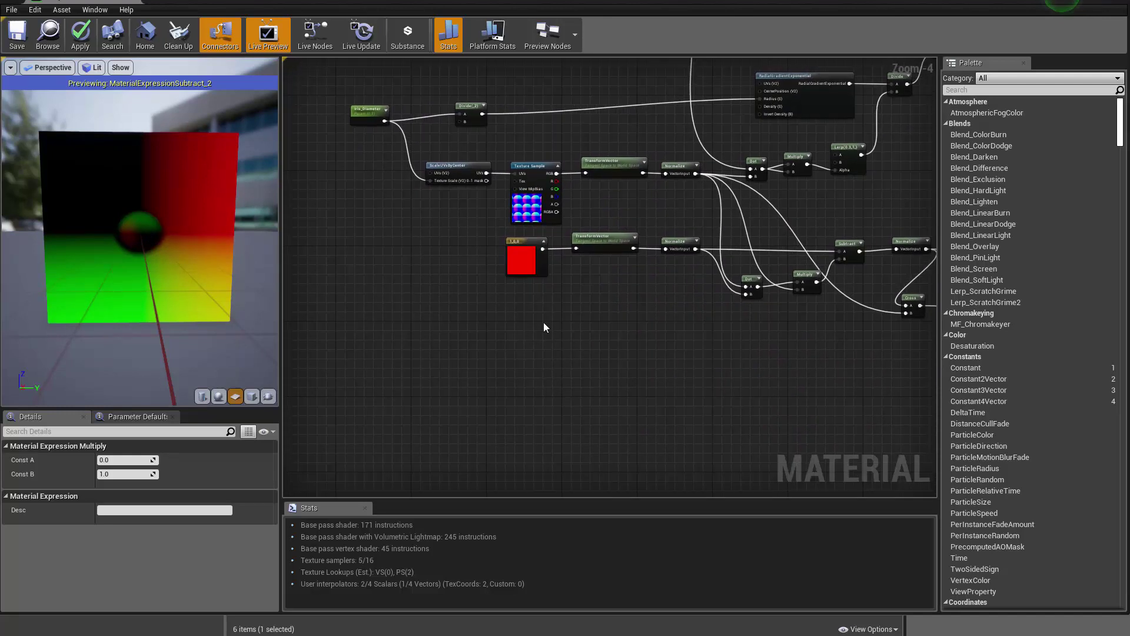
{"action": "right_click_drag", "start_coordinate": [544, 327], "coordinate": [526, 387]}
{"action": "right_click", "coordinate": [521, 383]}
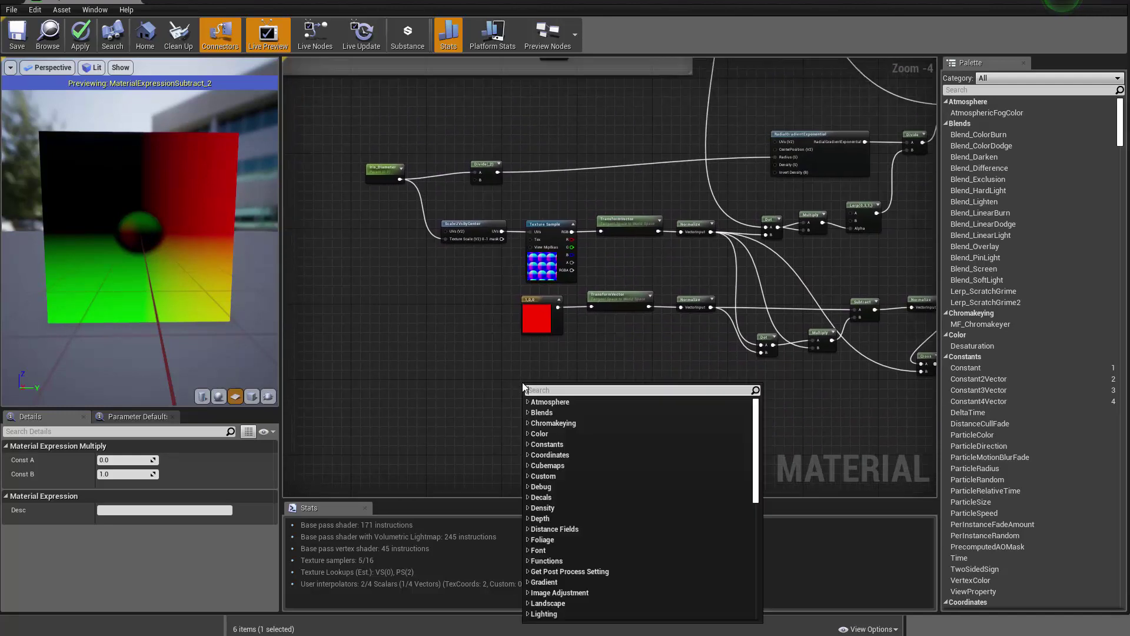
{"action": "type", "text": "divi"}
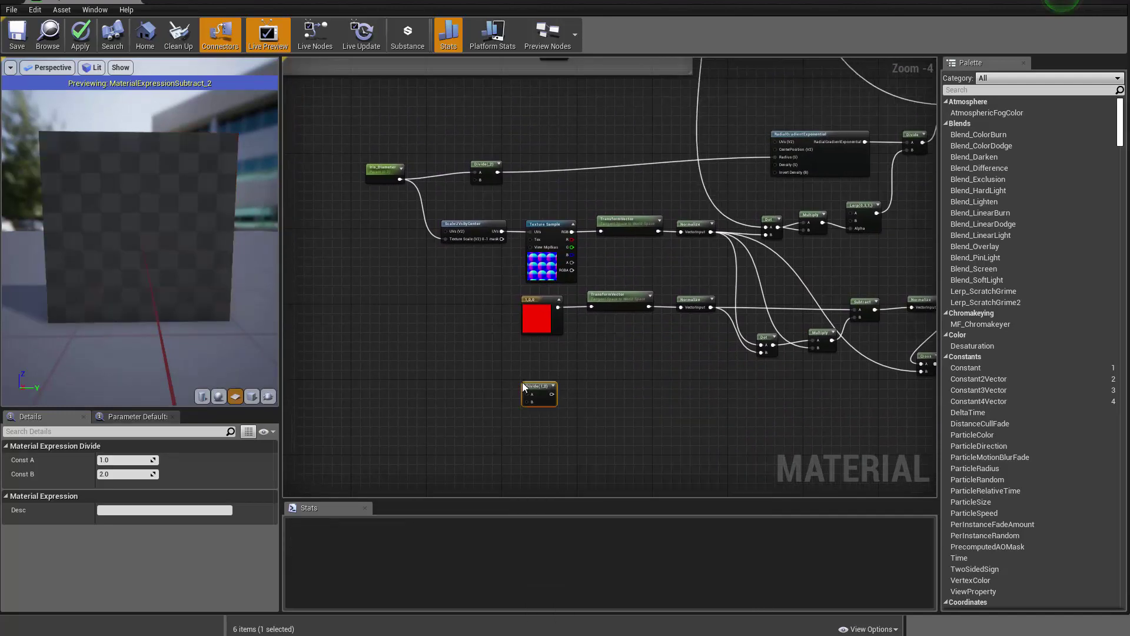
{"action": "left_click_drag", "start_coordinate": [400, 179], "coordinate": [532, 402]}
- Check the Iris_Diameter parameter's default value and the new Divide node it feeds
{"action": "scroll", "coordinate": [532, 400], "scroll_direction": "up", "scroll_amount": 5}
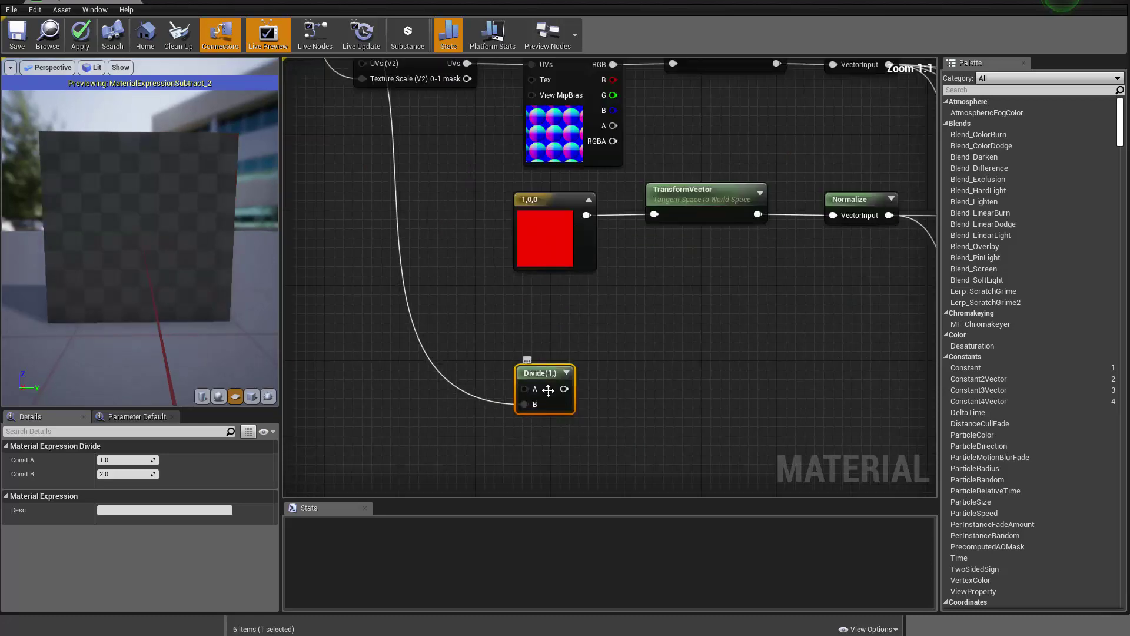
{"action": "right_click_drag", "start_coordinate": [361, 92], "coordinate": [455, 309]}
{"action": "left_click", "coordinate": [324, 152]}
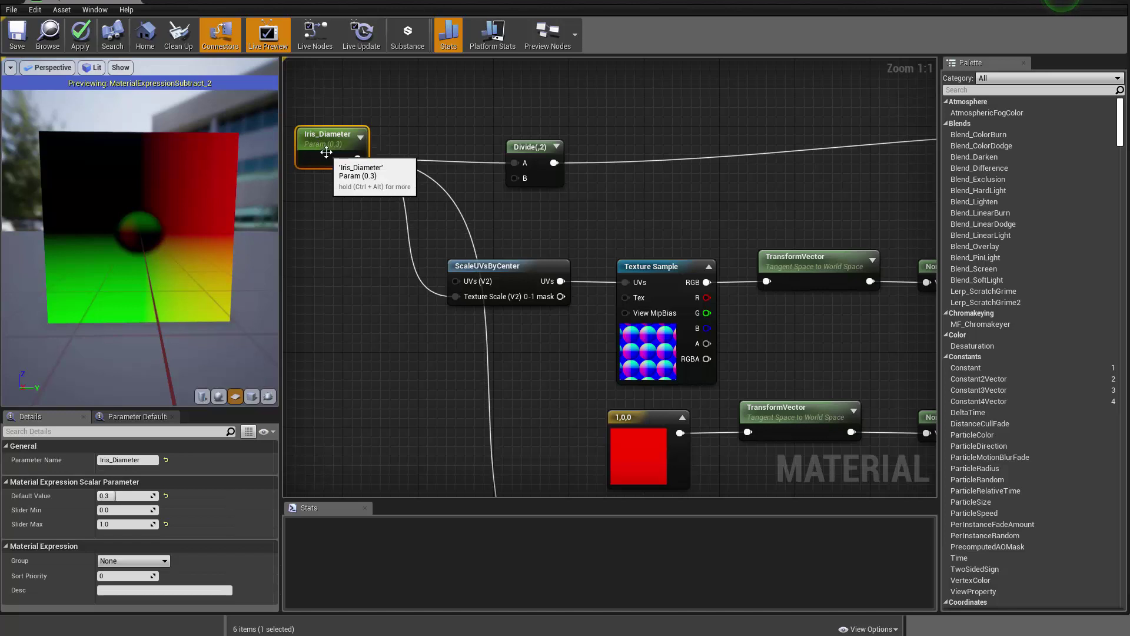
{"action": "scroll", "coordinate": [550, 398], "scroll_direction": "down", "scroll_amount": 3}
{"action": "scroll", "coordinate": [550, 398], "scroll_direction": "down", "scroll_amount": 1}
{"action": "right_click_drag", "start_coordinate": [550, 398], "coordinate": [436, 155]}
{"action": "scroll", "coordinate": [512, 293], "scroll_direction": "up", "scroll_amount": 4}
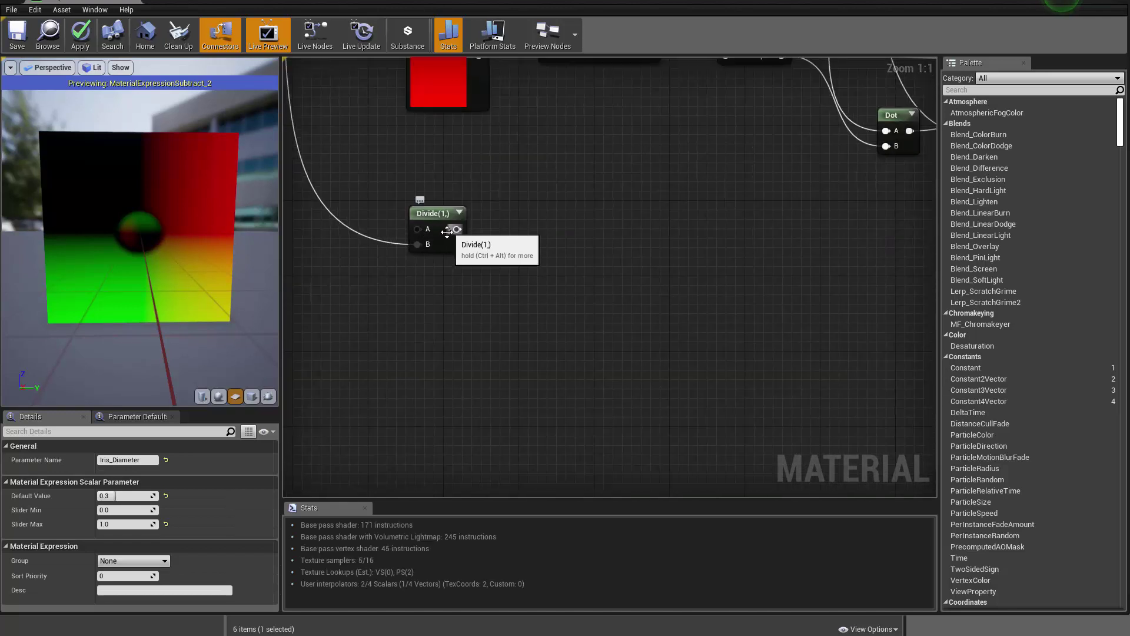
- Route the new Divide node's output through a reroute node into the B input of the Multiply after Subtract
{"action": "scroll", "coordinate": [608, 282], "scroll_direction": "down", "scroll_amount": 5}
{"action": "right_click_drag", "start_coordinate": [608, 283], "coordinate": [546, 374]}
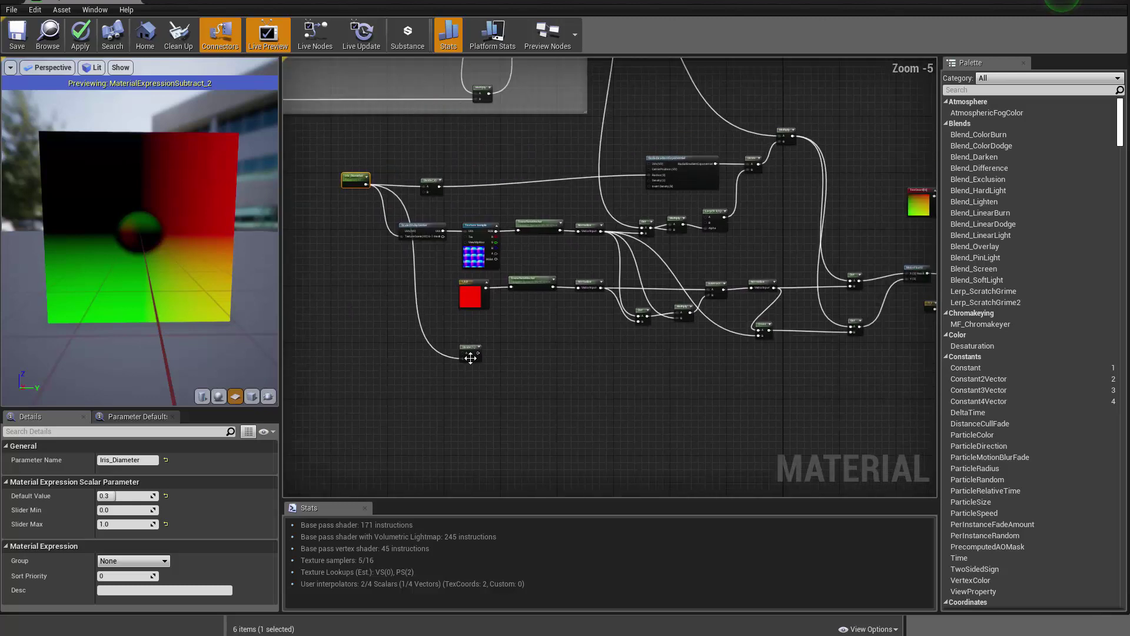
{"action": "left_click", "coordinate": [471, 358]}
{"action": "left_click_drag", "start_coordinate": [478, 353], "coordinate": [512, 348]}
{"action": "type", "text": "rer"}
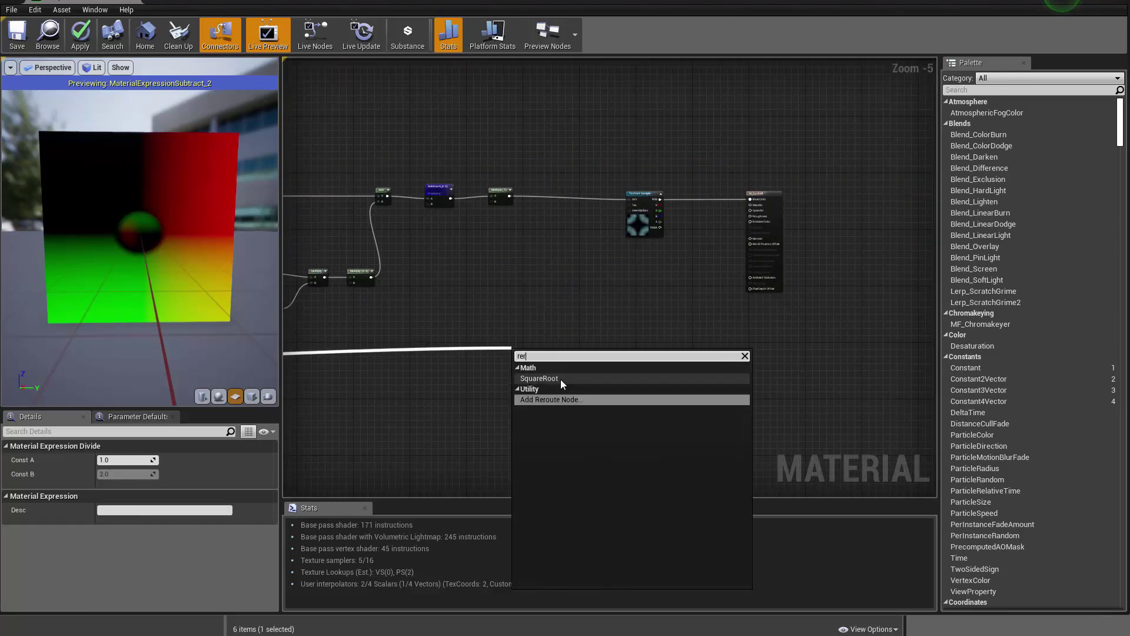
{"action": "left_click", "coordinate": [546, 399]}
{"action": "scroll", "coordinate": [518, 358], "scroll_direction": "up", "scroll_amount": 5}
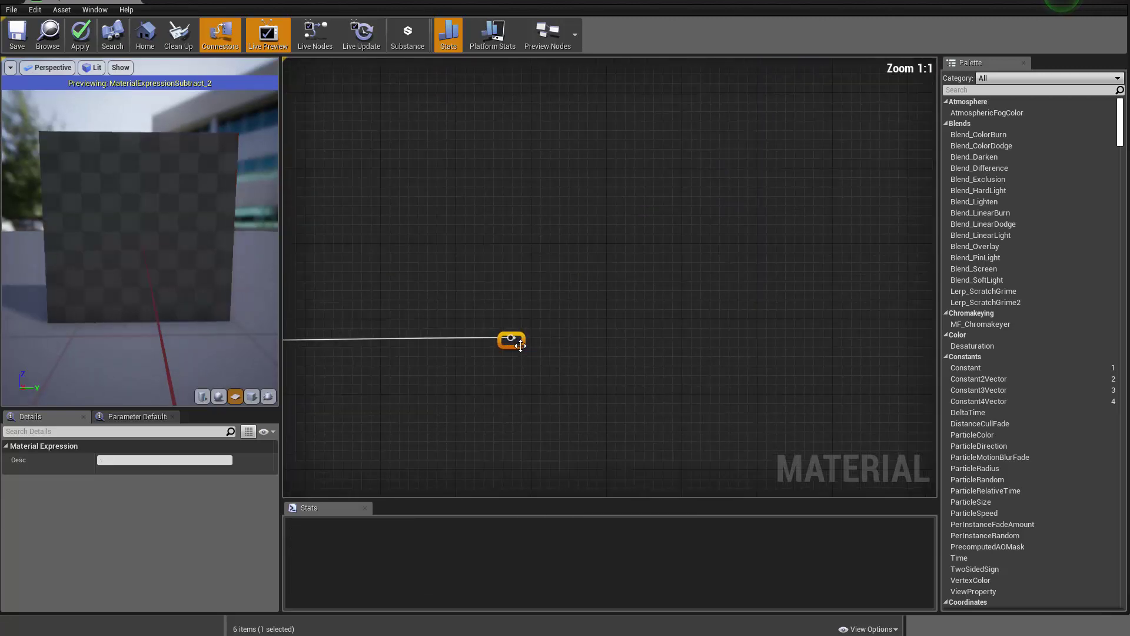
{"action": "left_click_drag", "start_coordinate": [520, 342], "coordinate": [513, 203]}
{"action": "scroll", "coordinate": [501, 253], "scroll_direction": "down", "scroll_amount": 5}
- Preview the Multiply node on the plane to examine the scaled UV coordinates
{"action": "scroll", "coordinate": [505, 262], "scroll_direction": "up", "scroll_amount": 4}
{"action": "right_click", "coordinate": [499, 199]}
{"action": "left_click", "coordinate": [540, 207]}
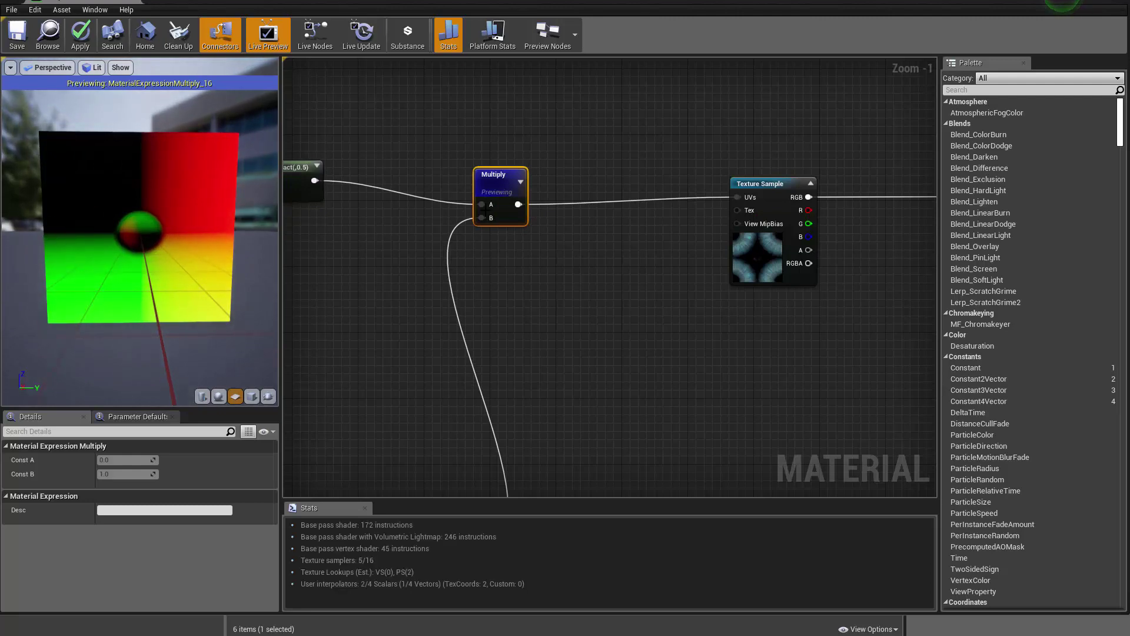
{"action": "right_click_drag", "start_coordinate": [437, 250], "coordinate": [514, 263]}
- Stop previewing the Multiply node and inspect the iris material's tiling on the plane
{"action": "right_click", "coordinate": [513, 203]}
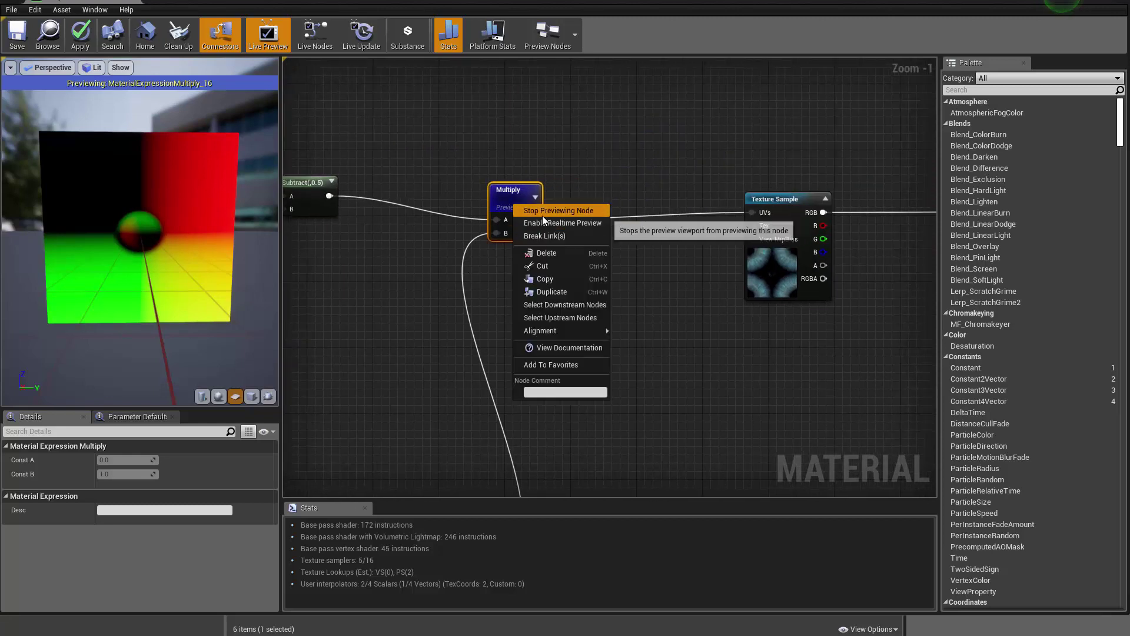
{"action": "left_click", "coordinate": [542, 212]}
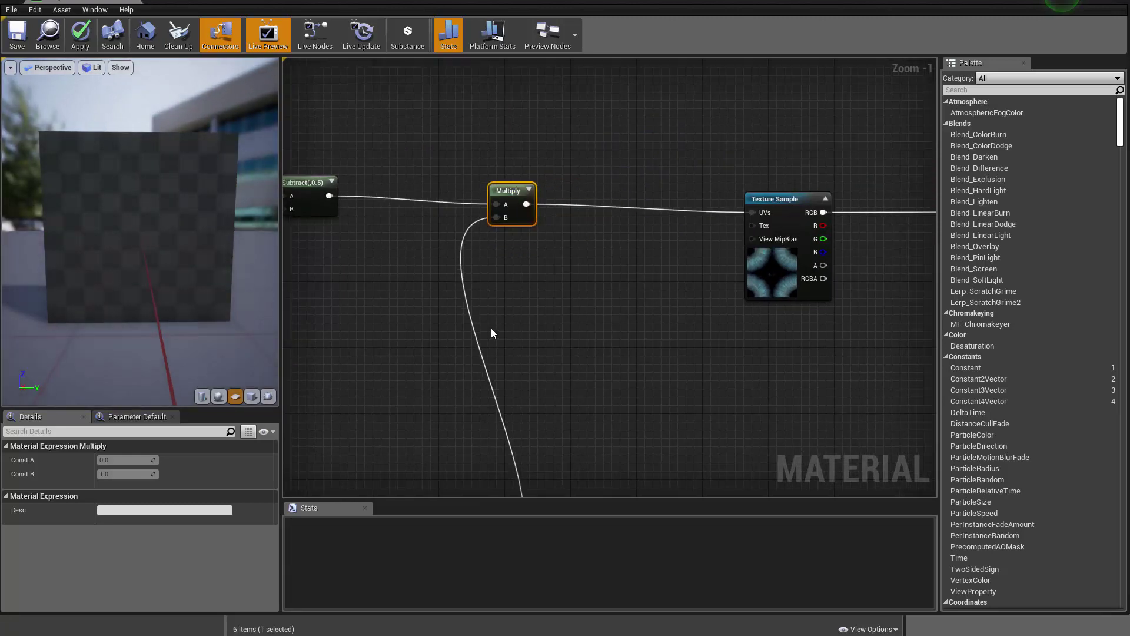
{"action": "left_click_drag", "start_coordinate": [210, 312], "coordinate": [218, 265]}
{"action": "scroll", "coordinate": [577, 256], "scroll_direction": "up", "scroll_amount": 1}
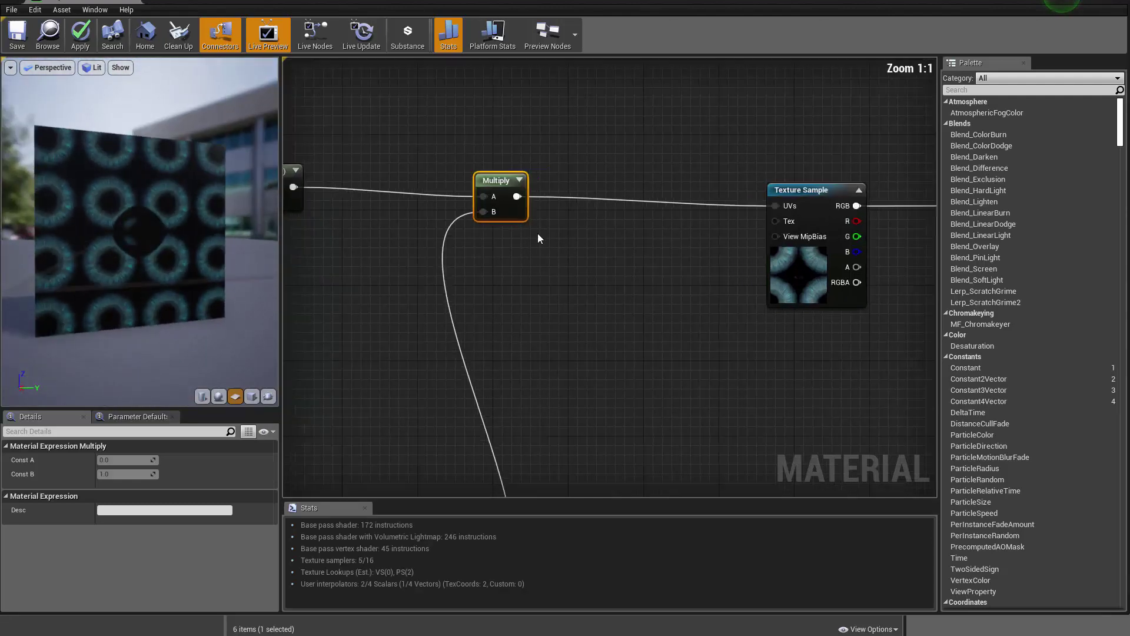
- Review the UV chain from TexCoord through Add, Subtract and Multiply to the iris Texture Sample
{"action": "right_click_drag", "start_coordinate": [536, 232], "coordinate": [578, 288]}
{"action": "scroll", "coordinate": [571, 284], "scroll_direction": "up", "scroll_amount": 1}
{"action": "right_click_drag", "start_coordinate": [318, 278], "coordinate": [821, 248]}
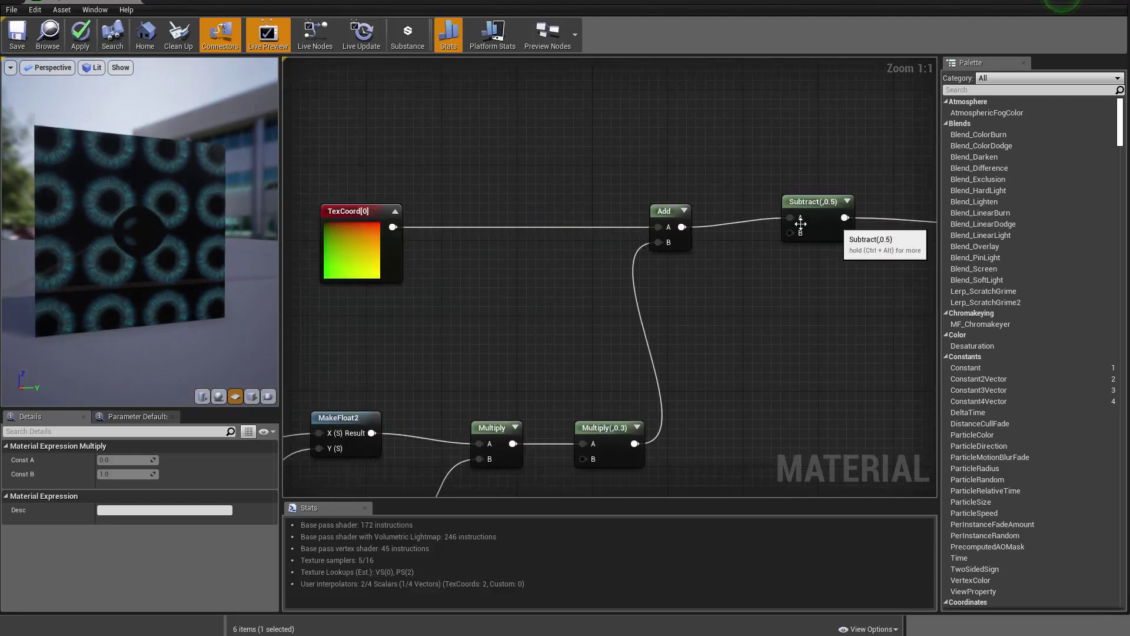
{"action": "right_click_drag", "start_coordinate": [902, 260], "coordinate": [551, 303]}
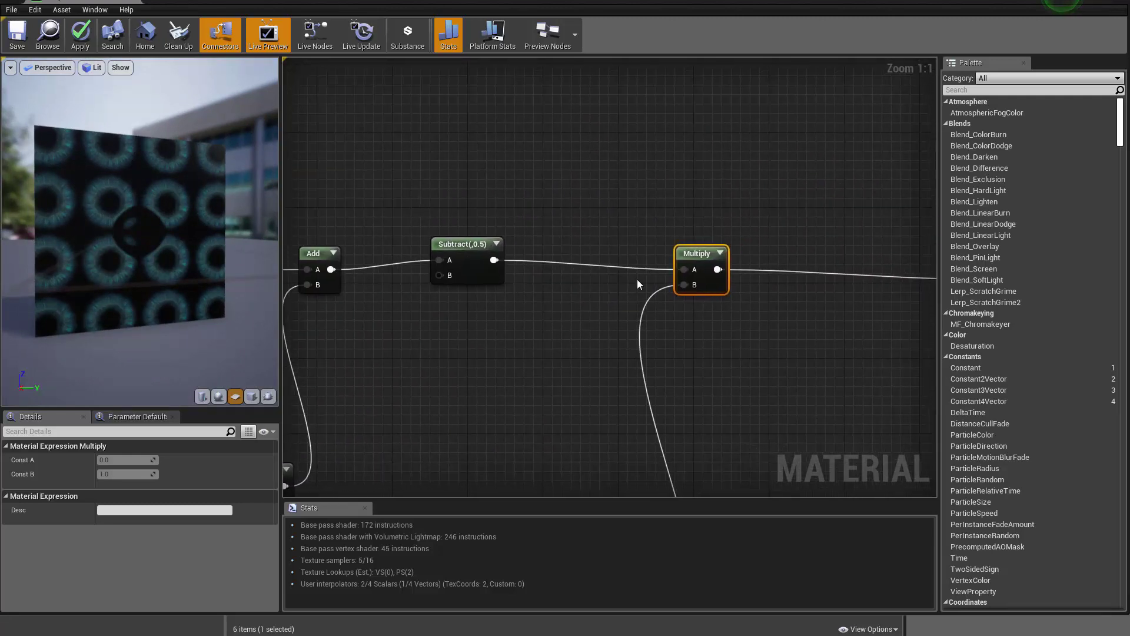
{"action": "right_click_drag", "start_coordinate": [747, 243], "coordinate": [716, 234]}
{"action": "left_click", "coordinate": [347, 234]}
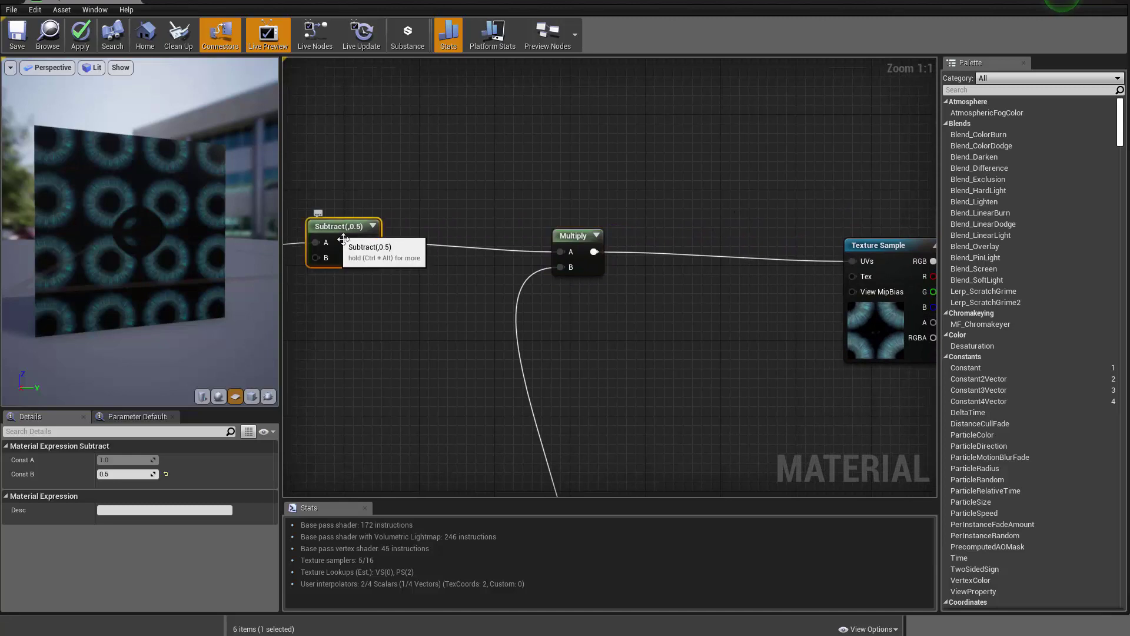
{"action": "right_click_drag", "start_coordinate": [669, 306], "coordinate": [649, 302]}
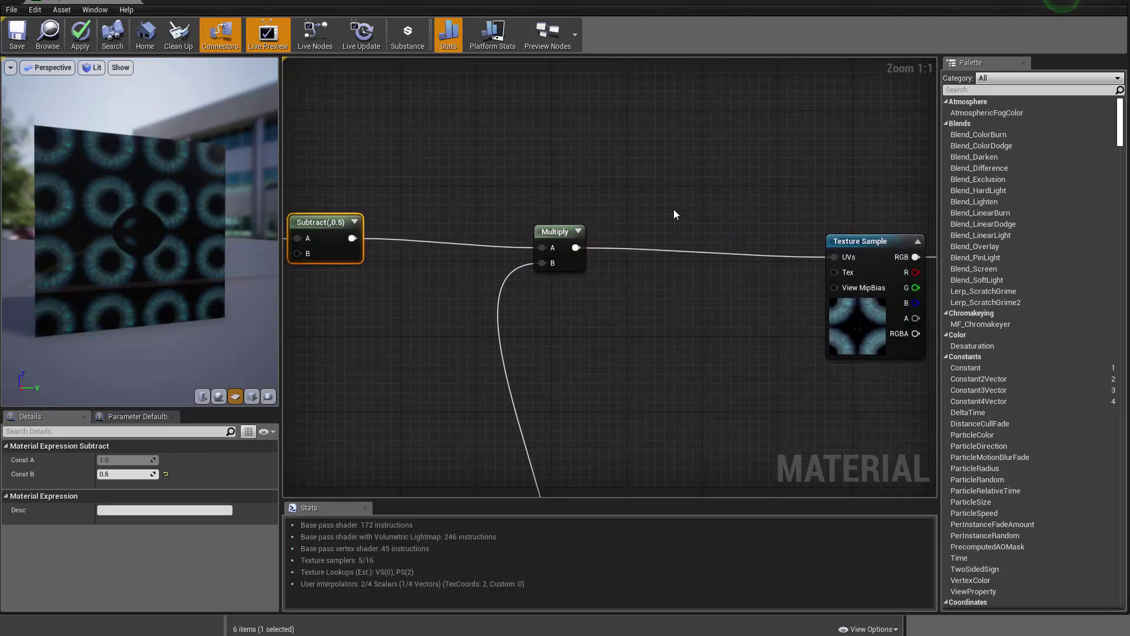
- Insert an Add node between the Multiply output and the UVs input of the iris Texture Sample
{"action": "right_click", "coordinate": [674, 216]}
{"action": "type", "text": "ad"}
{"action": "scroll", "coordinate": [708, 323], "scroll_direction": "down", "scroll_amount": 2}
{"action": "left_click", "coordinate": [698, 272]}
{"action": "left_click_drag", "start_coordinate": [577, 248], "coordinate": [835, 257]}
{"action": "left_click_drag", "start_coordinate": [703, 233], "coordinate": [712, 258]}
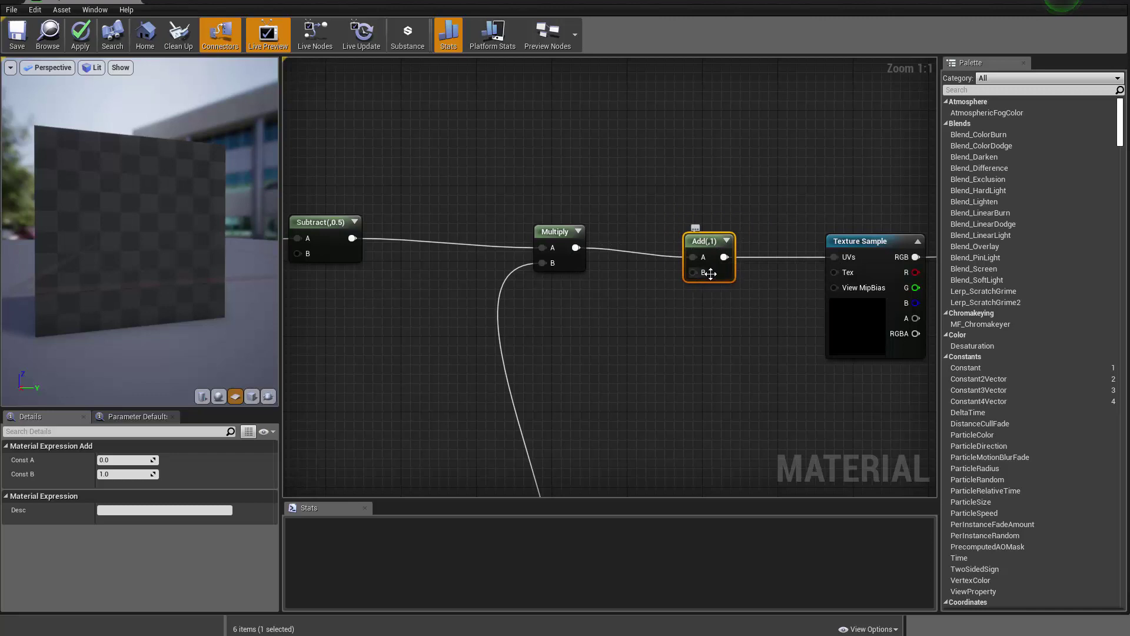
- Set Const B of the new Add node to 0.5 and check the iris centring on the preview plane
{"action": "left_click", "coordinate": [138, 474]}
{"action": "type", "text": "0.5"}
{"action": "key", "text": "Return"}
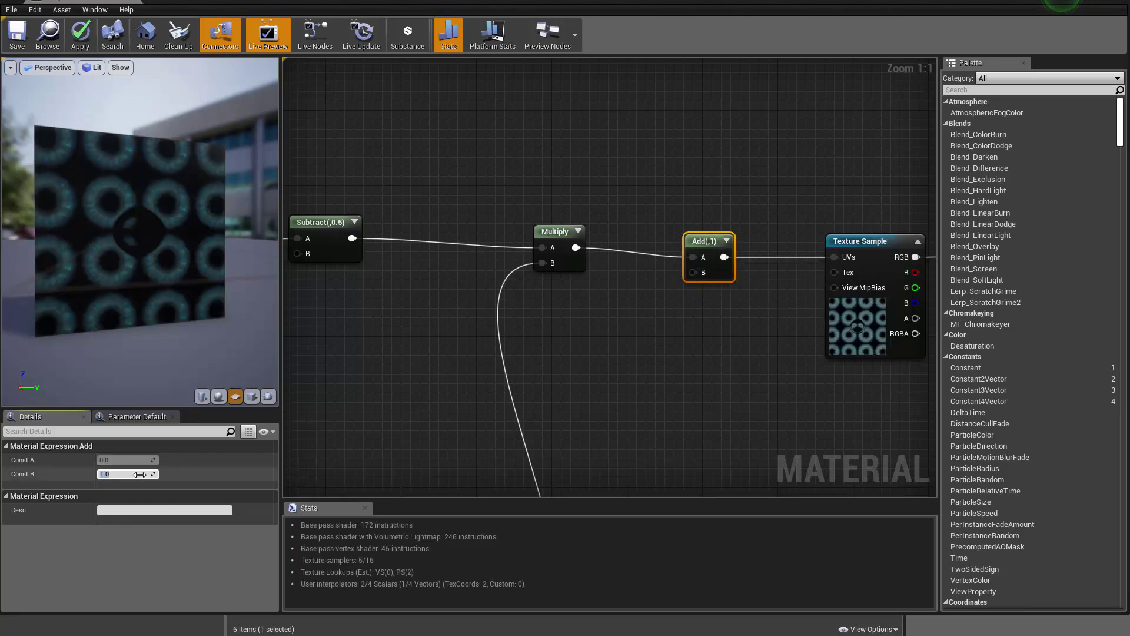
{"action": "left_click", "coordinate": [139, 474]}
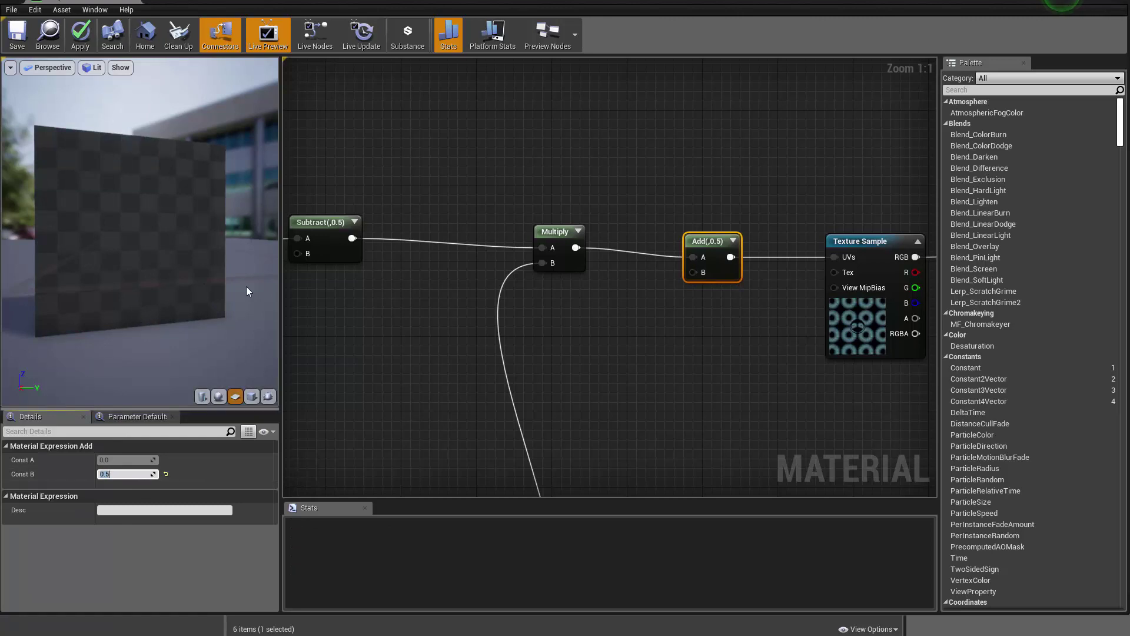
{"action": "mouse_move", "coordinate": [150, 245]}
{"action": "left_mouse_down"}
{"action": "mouse_move", "coordinate": [118, 246]}
{"action": "mouse_move", "coordinate": [150, 246]}
{"action": "left_mouse_up"}
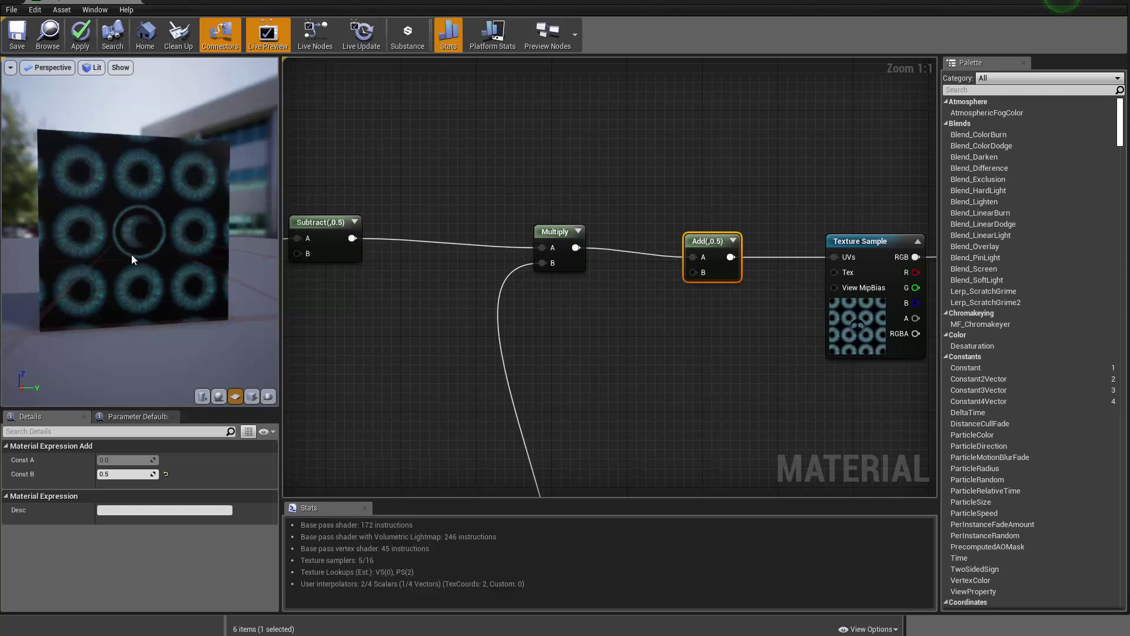
{"action": "mouse_move", "coordinate": [132, 254]}
{"action": "left_mouse_down"}
{"action": "mouse_move", "coordinate": [142, 294]}
{"action": "mouse_move", "coordinate": [139, 255]}
{"action": "left_mouse_up"}
- Set Const B of the Multiply node feeding the Add after TexCoord to 0.03 and check the parallax on the plane
{"action": "right_click_drag", "start_coordinate": [372, 318], "coordinate": [606, 238]}
{"action": "scroll", "coordinate": [545, 286], "scroll_direction": "down", "scroll_amount": 4}
{"action": "right_click_drag", "start_coordinate": [475, 313], "coordinate": [600, 284]}
{"action": "scroll", "coordinate": [600, 284], "scroll_direction": "up", "scroll_amount": 3}
{"action": "right_click_drag", "start_coordinate": [480, 297], "coordinate": [601, 241]}
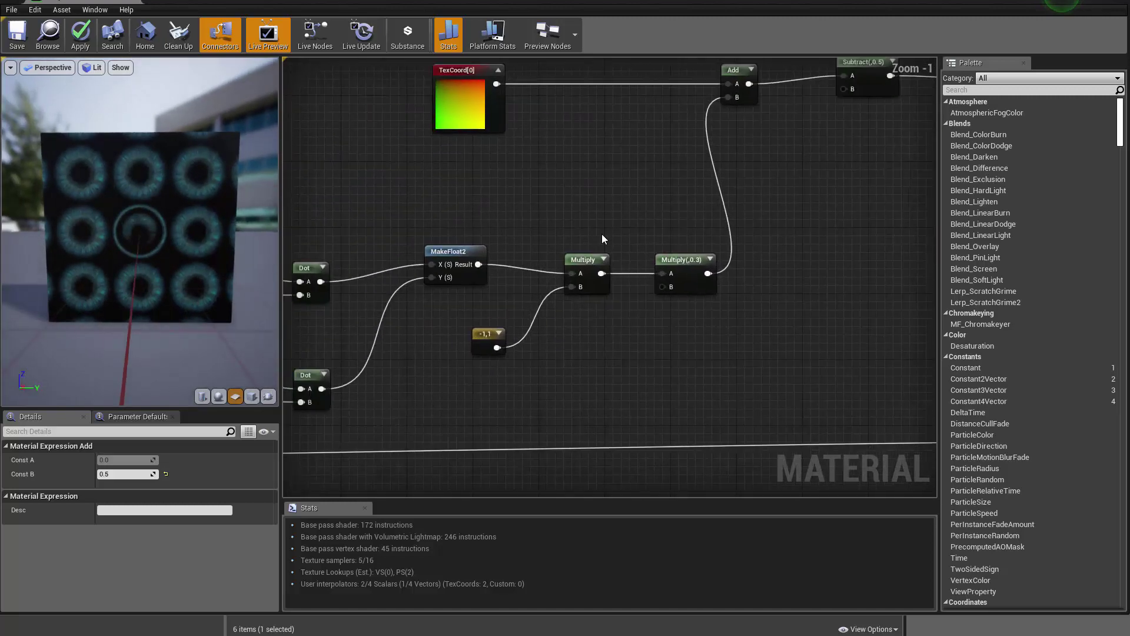
{"action": "scroll", "coordinate": [599, 239], "scroll_direction": "up", "scroll_amount": 1}
{"action": "right_click_drag", "start_coordinate": [646, 338], "coordinate": [521, 398]}
{"action": "left_click", "coordinate": [591, 356]}
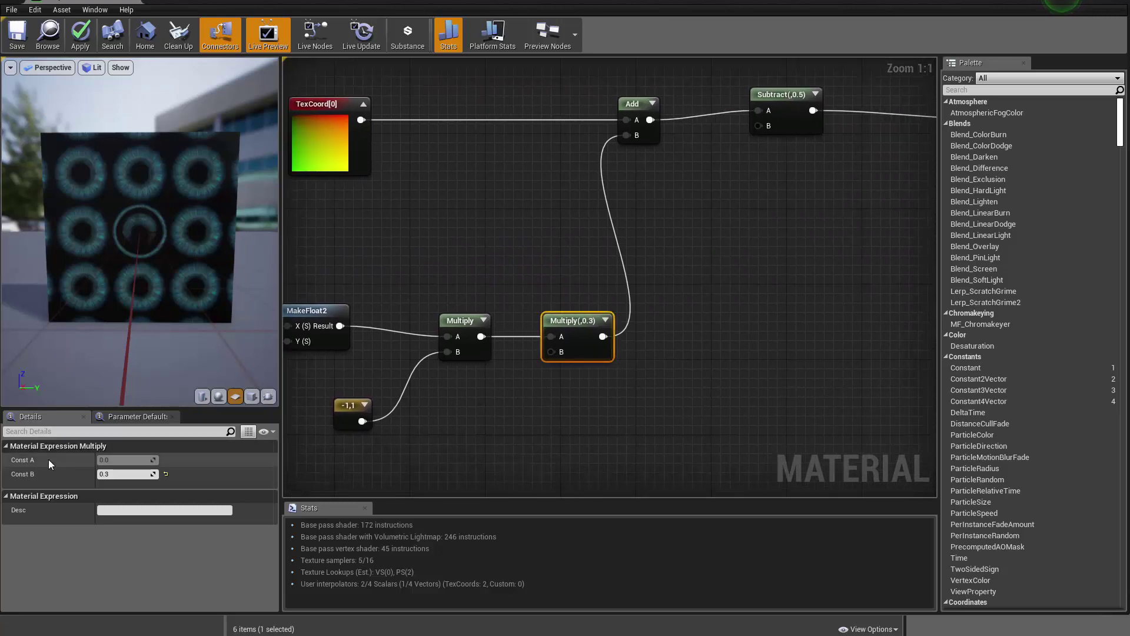
{"action": "left_click", "coordinate": [121, 475]}
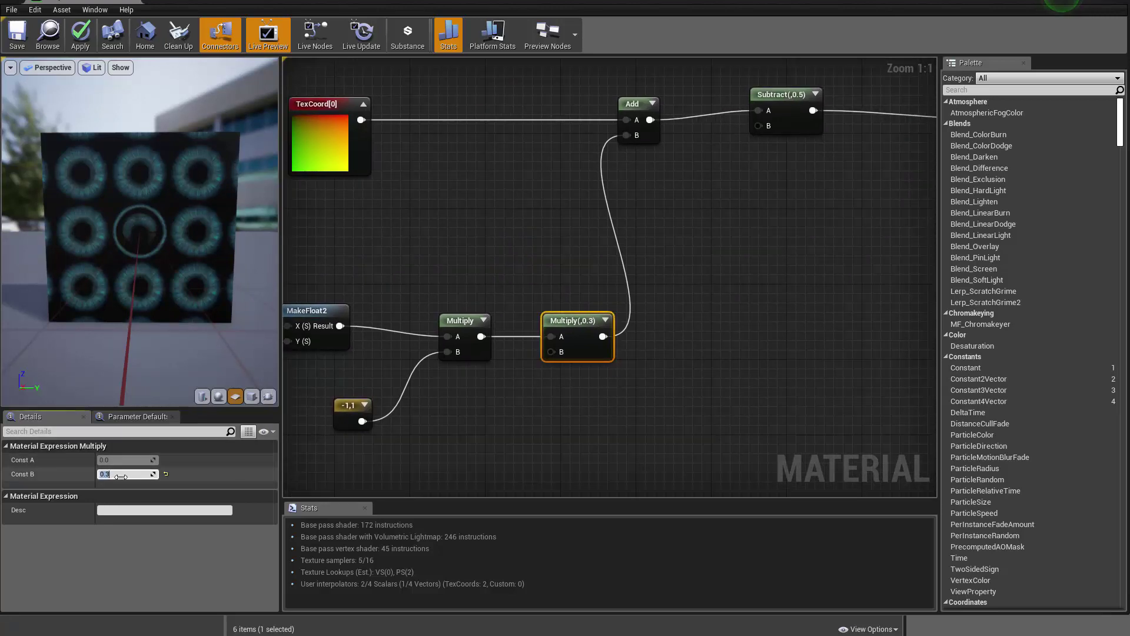
{"action": "key", "text": "BackSpace"}
{"action": "type", "text": ".03"}
{"action": "key", "text": "Return"}
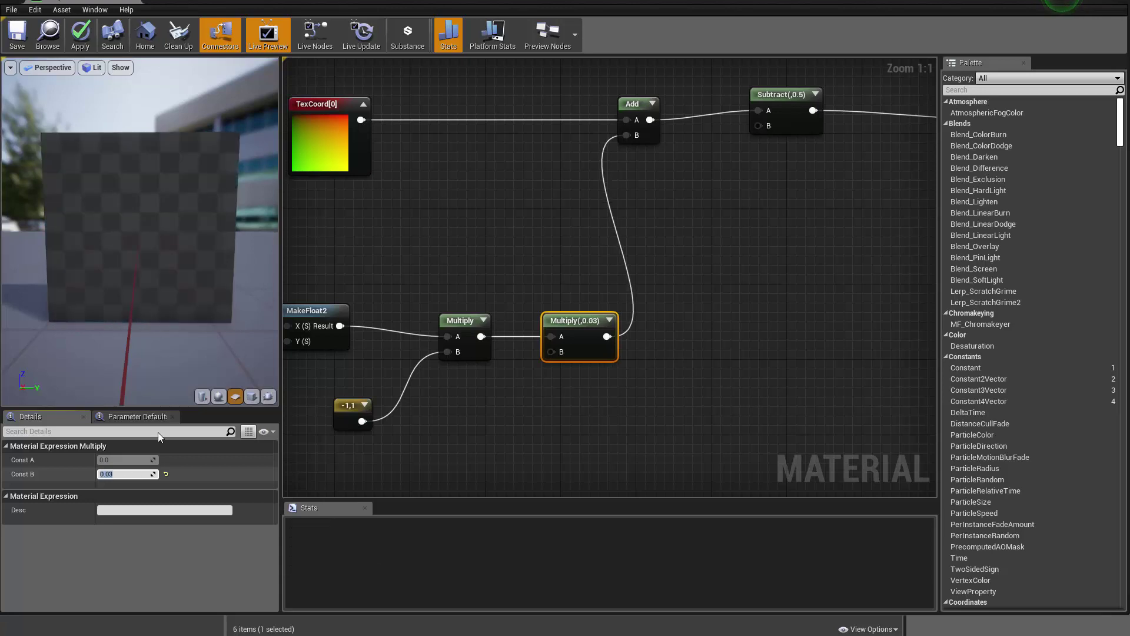
{"action": "left_click_drag", "start_coordinate": [143, 302], "coordinate": [154, 260]}
{"action": "scroll", "coordinate": [154, 260], "scroll_direction": "up", "scroll_amount": 2}
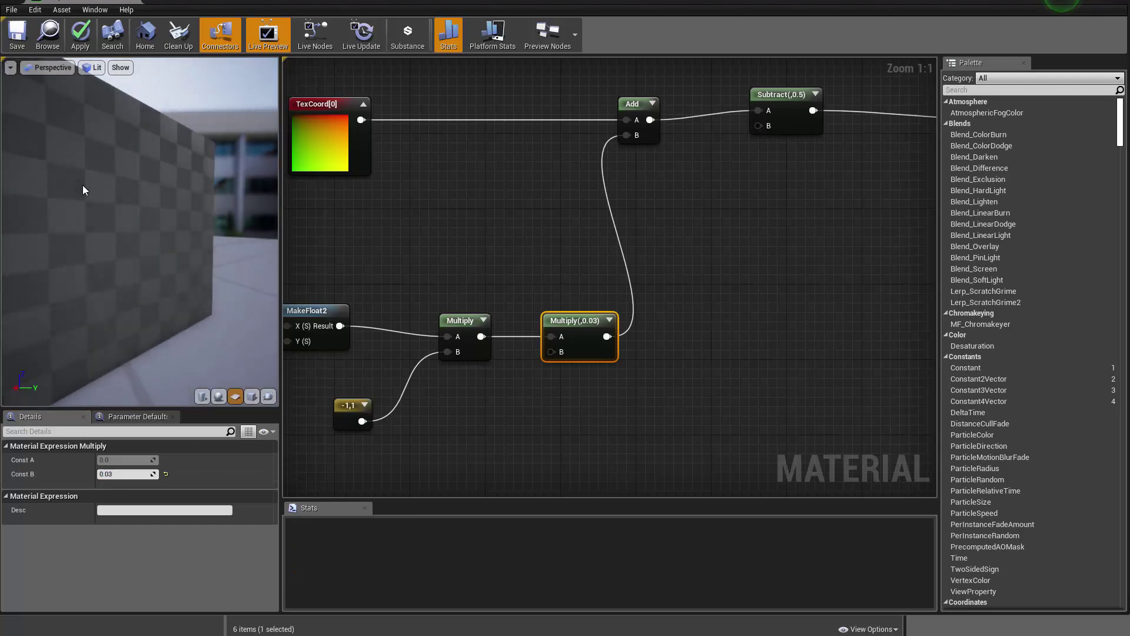
{"action": "mouse_move", "coordinate": [133, 242]}
{"action": "left_mouse_down"}
{"action": "mouse_move", "coordinate": [70, 242]}
{"action": "mouse_move", "coordinate": [159, 242]}
{"action": "mouse_move", "coordinate": [58, 242]}
{"action": "mouse_move", "coordinate": [136, 242]}
{"action": "left_mouse_up"}
{"action": "left_click_drag", "start_coordinate": [74, 221], "coordinate": [121, 195]}
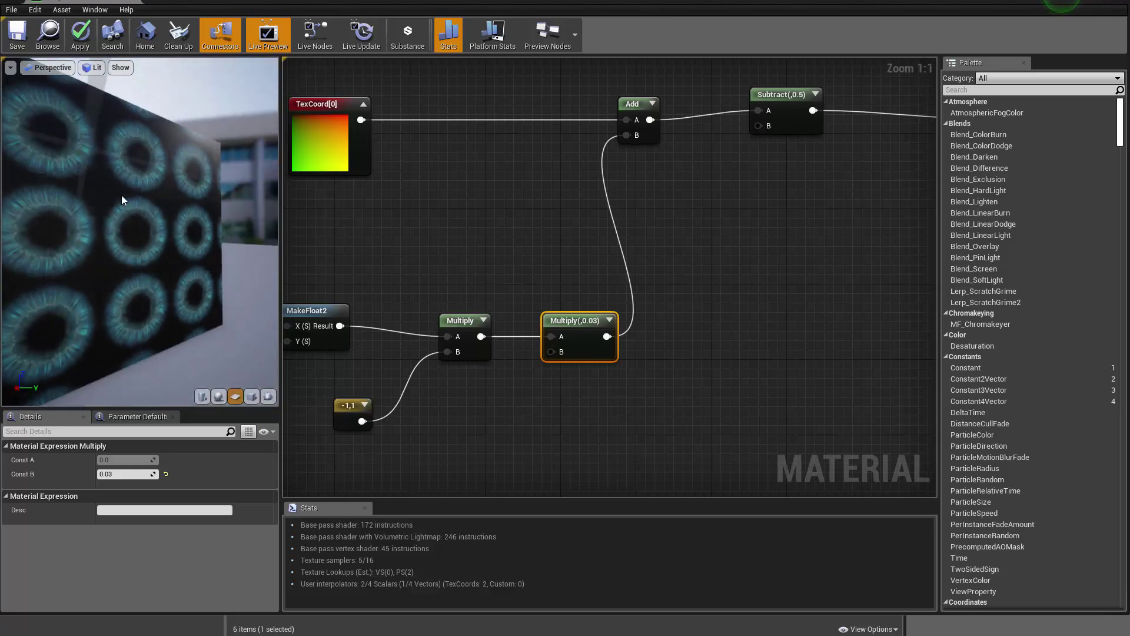
- Set Const B of that parallax Multiply node to 0.1 and check the offset on the preview plane
{"action": "left_click", "coordinate": [115, 477]}
{"action": "type", "text": "0.1"}
{"action": "key", "text": "Return"}
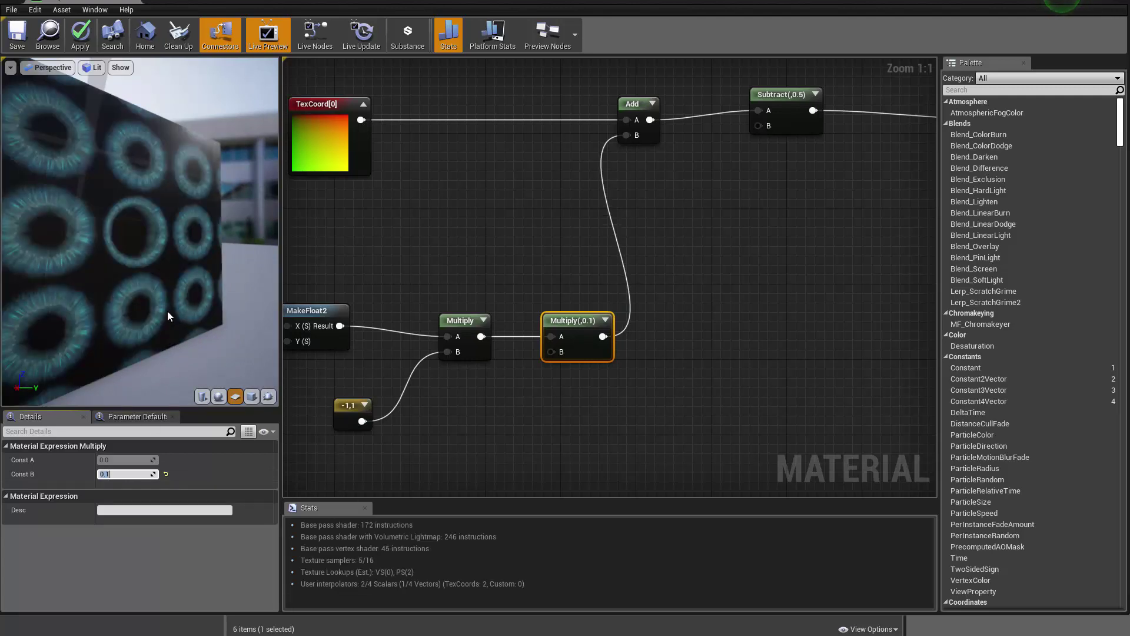
{"action": "left_click_drag", "start_coordinate": [165, 310], "coordinate": [71, 310]}
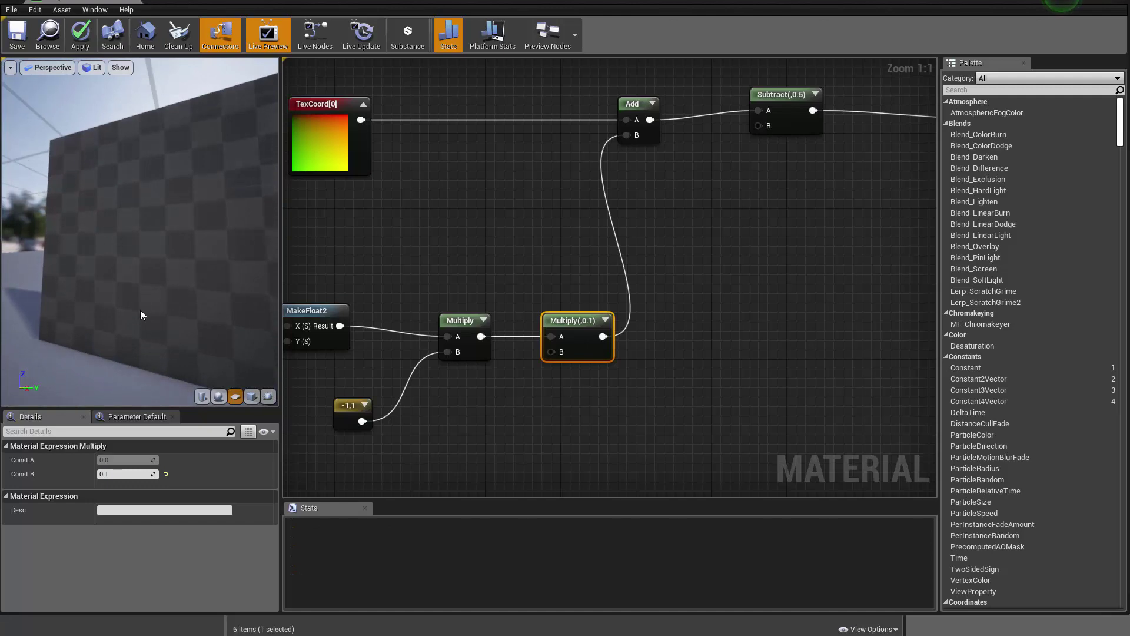
{"action": "left_click_drag", "start_coordinate": [140, 309], "coordinate": [193, 302]}
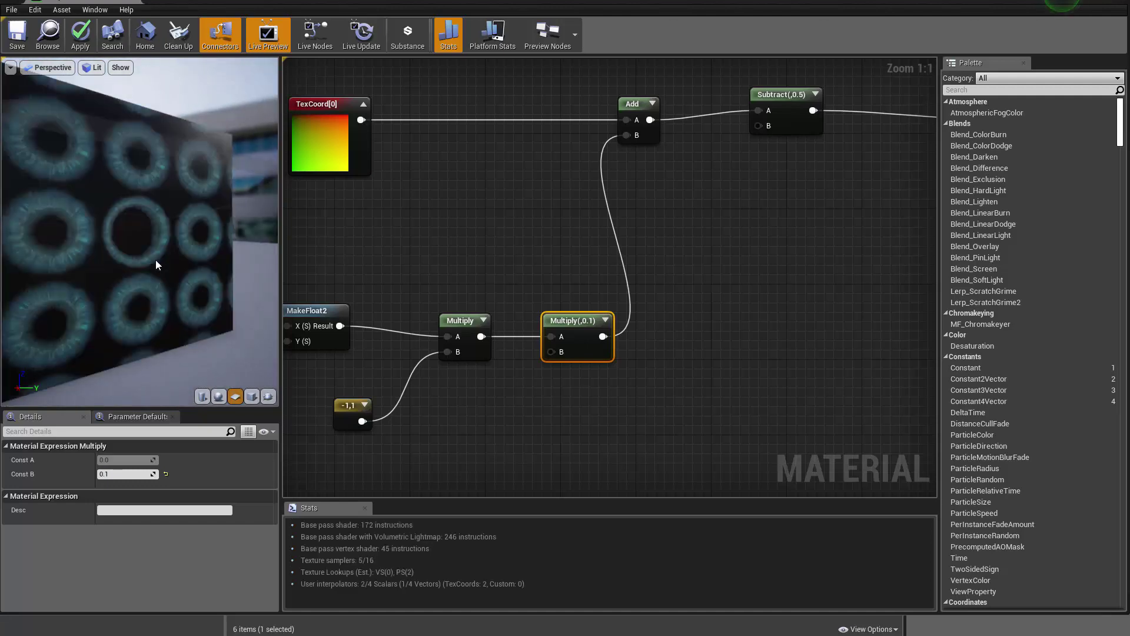
{"action": "left_click_drag", "start_coordinate": [161, 254], "coordinate": [270, 300]}
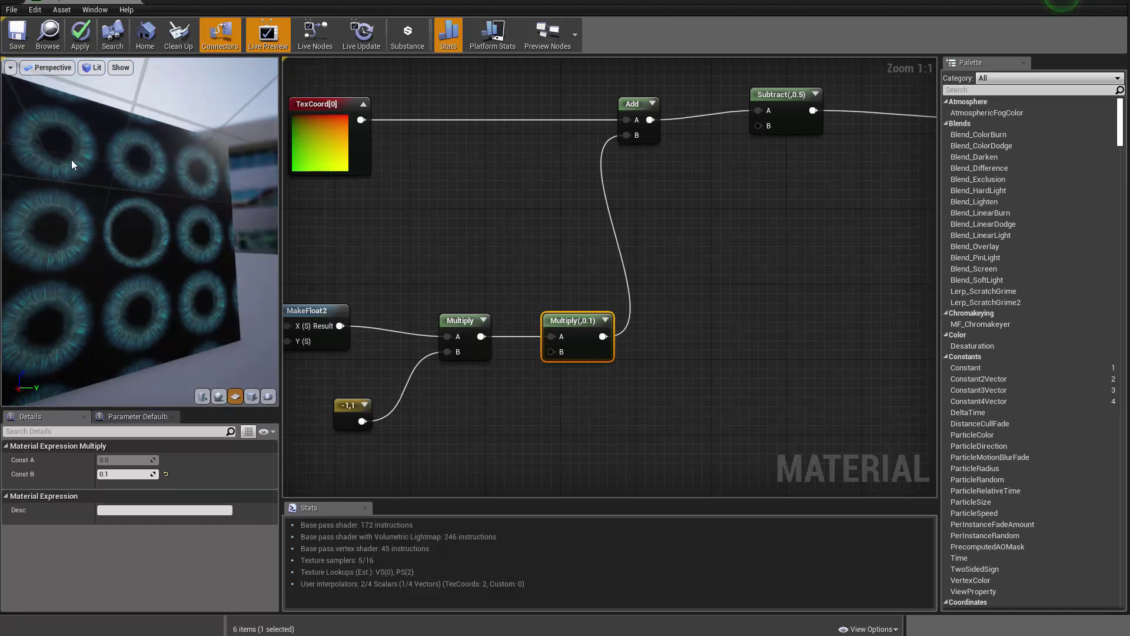
- Review the Subtract, Multiply and Add UV nodes and examine the tiled iris on the plane from several angles and lighting directions
{"action": "scroll", "coordinate": [526, 292], "scroll_direction": "down", "scroll_amount": 5}
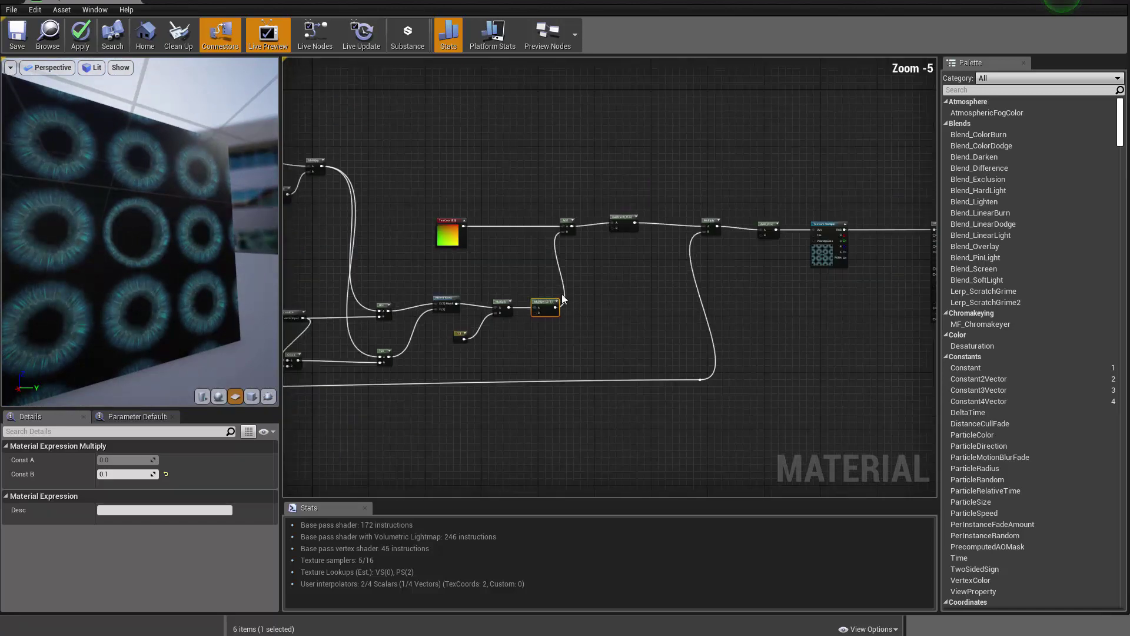
{"action": "scroll", "coordinate": [613, 263], "scroll_direction": "up", "scroll_amount": 2}
{"action": "right_click_drag", "start_coordinate": [612, 262], "coordinate": [527, 339]}
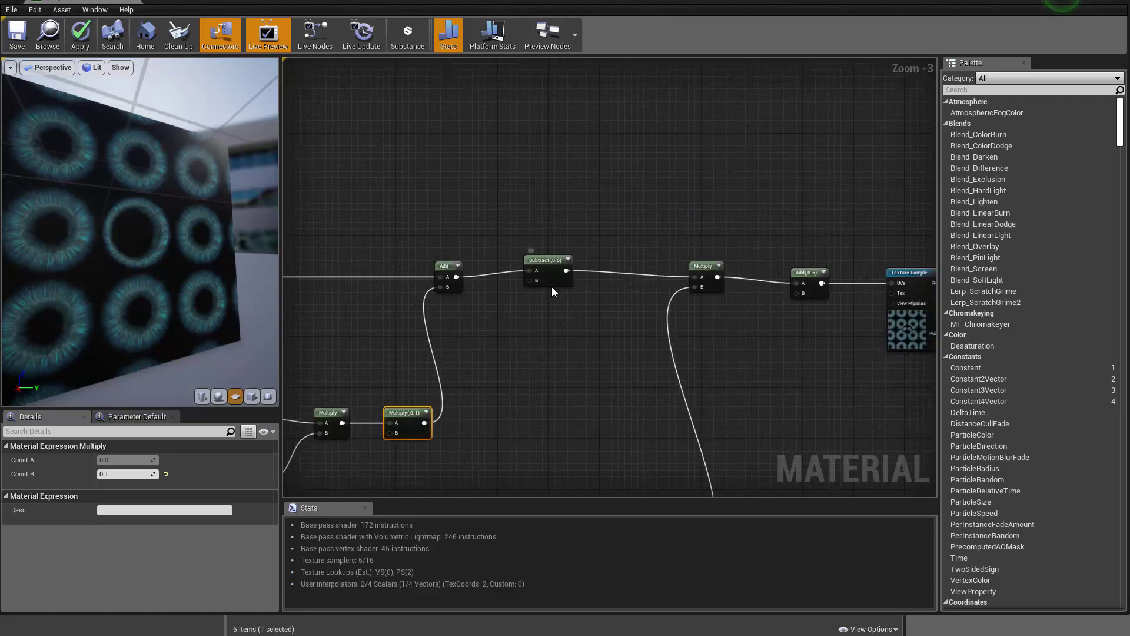
{"action": "left_click", "coordinate": [552, 291]}
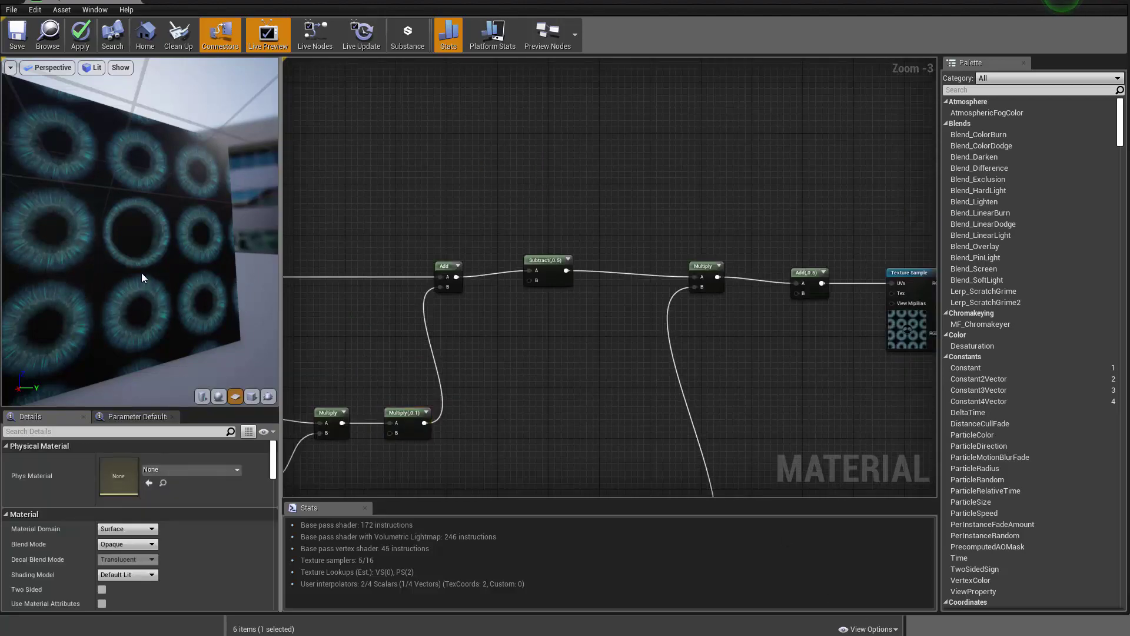
{"action": "left_click_drag", "start_coordinate": [141, 274], "coordinate": [139, 232]}
{"action": "scroll", "coordinate": [145, 234], "scroll_direction": "up", "scroll_amount": 2}
{"action": "right_click_drag", "start_coordinate": [139, 233], "coordinate": [139, 177]}
{"action": "left_click_drag", "start_coordinate": [139, 177], "coordinate": [194, 175]}
{"action": "mouse_move", "coordinate": [139, 232]}
{"action": "left_mouse_down"}
{"action": "mouse_move", "coordinate": [147, 295]}
{"action": "mouse_move", "coordinate": [112, 282]}
{"action": "mouse_move", "coordinate": [101, 307]}
{"action": "mouse_move", "coordinate": [153, 253]}
{"action": "mouse_move", "coordinate": [139, 277]}
{"action": "mouse_move", "coordinate": [100, 247]}
{"action": "mouse_move", "coordinate": [139, 231]}
{"action": "left_mouse_up"}
{"action": "right_click_drag", "start_coordinate": [210, 208], "coordinate": [210, 294]}
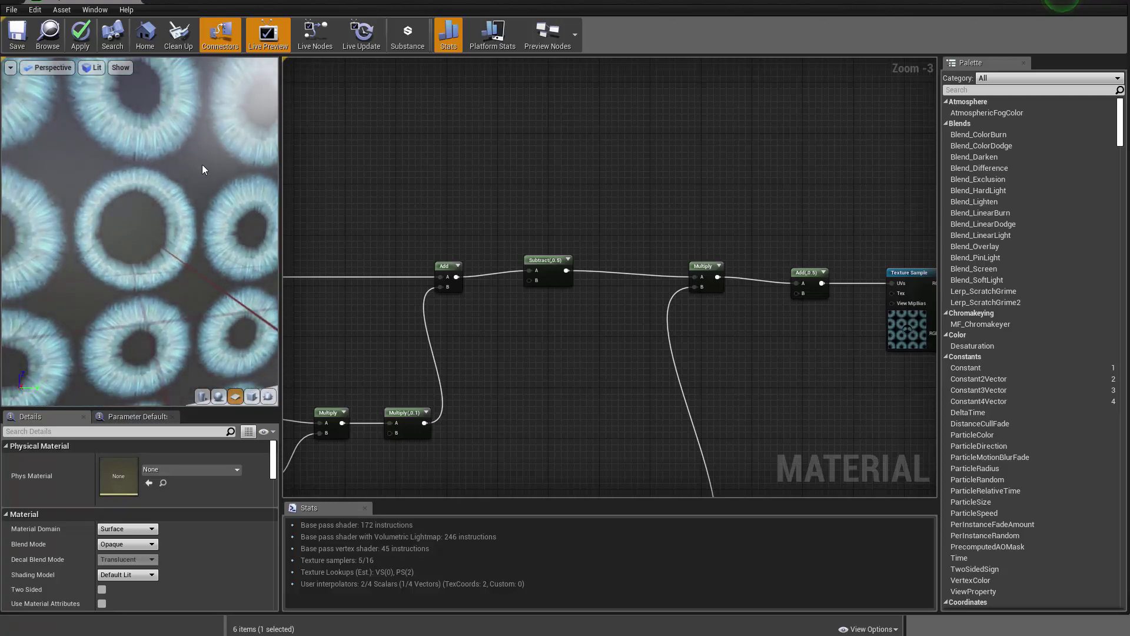
{"action": "left_click_drag", "start_coordinate": [207, 175], "coordinate": [211, 185]}
{"action": "left_click_drag", "start_coordinate": [132, 152], "coordinate": [89, 187]}
{"action": "left_click_drag", "start_coordinate": [156, 236], "coordinate": [191, 192]}
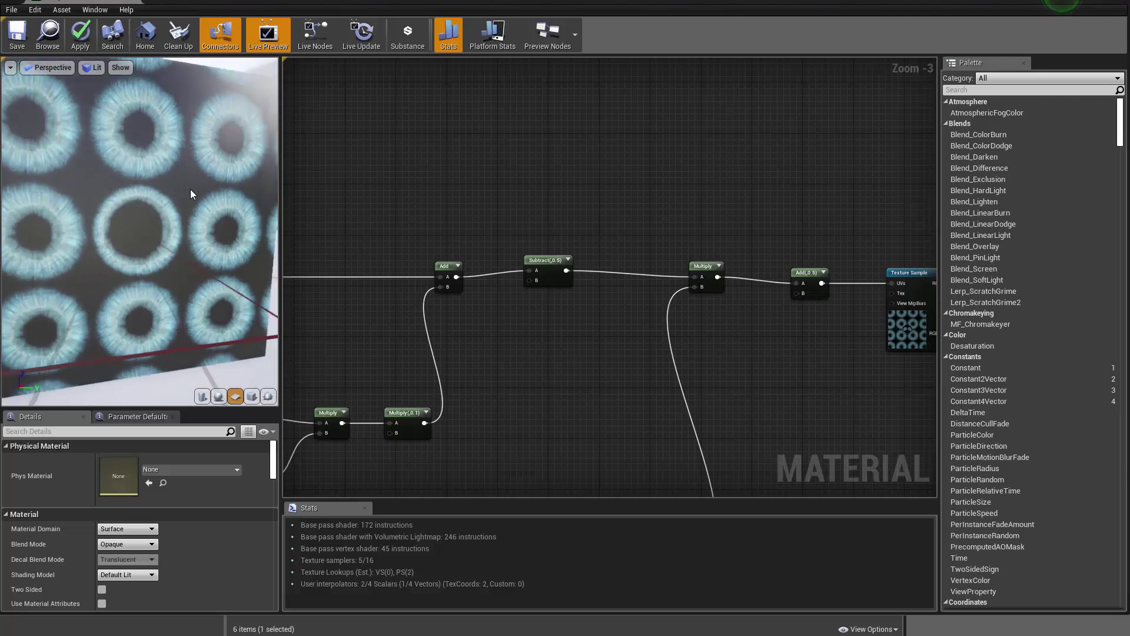